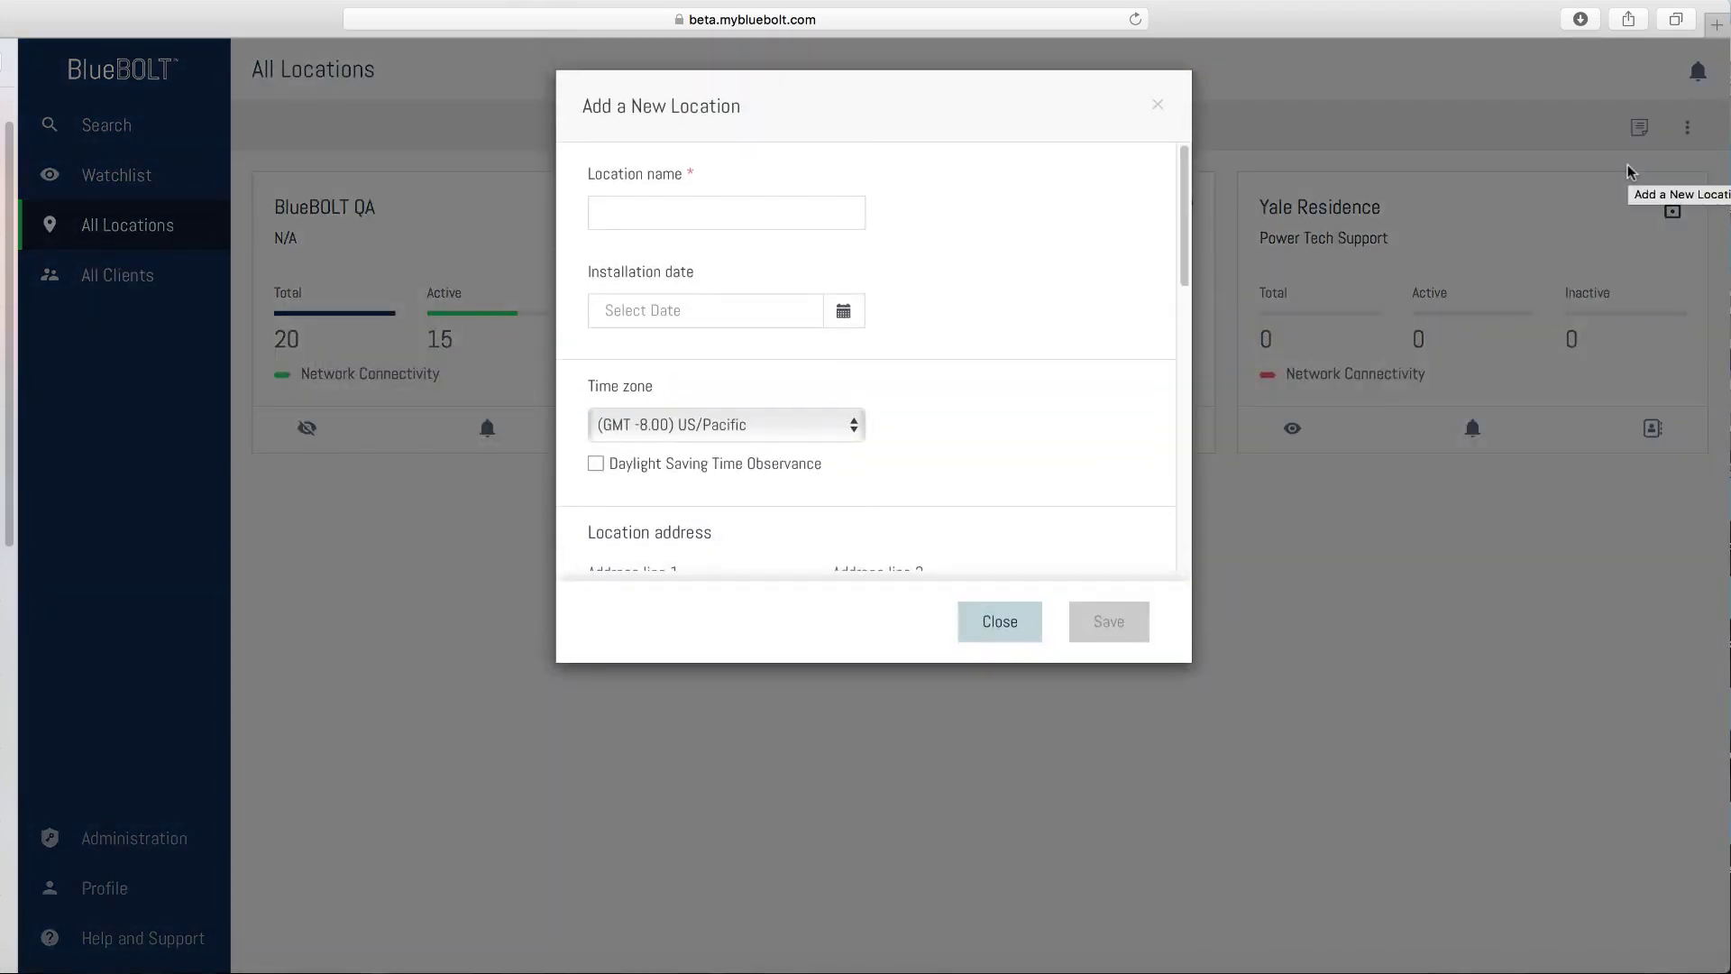
- Name the new location "Johnson Residence" and set its installation date to 2019-05-29
click(661, 225)
text(Jo)
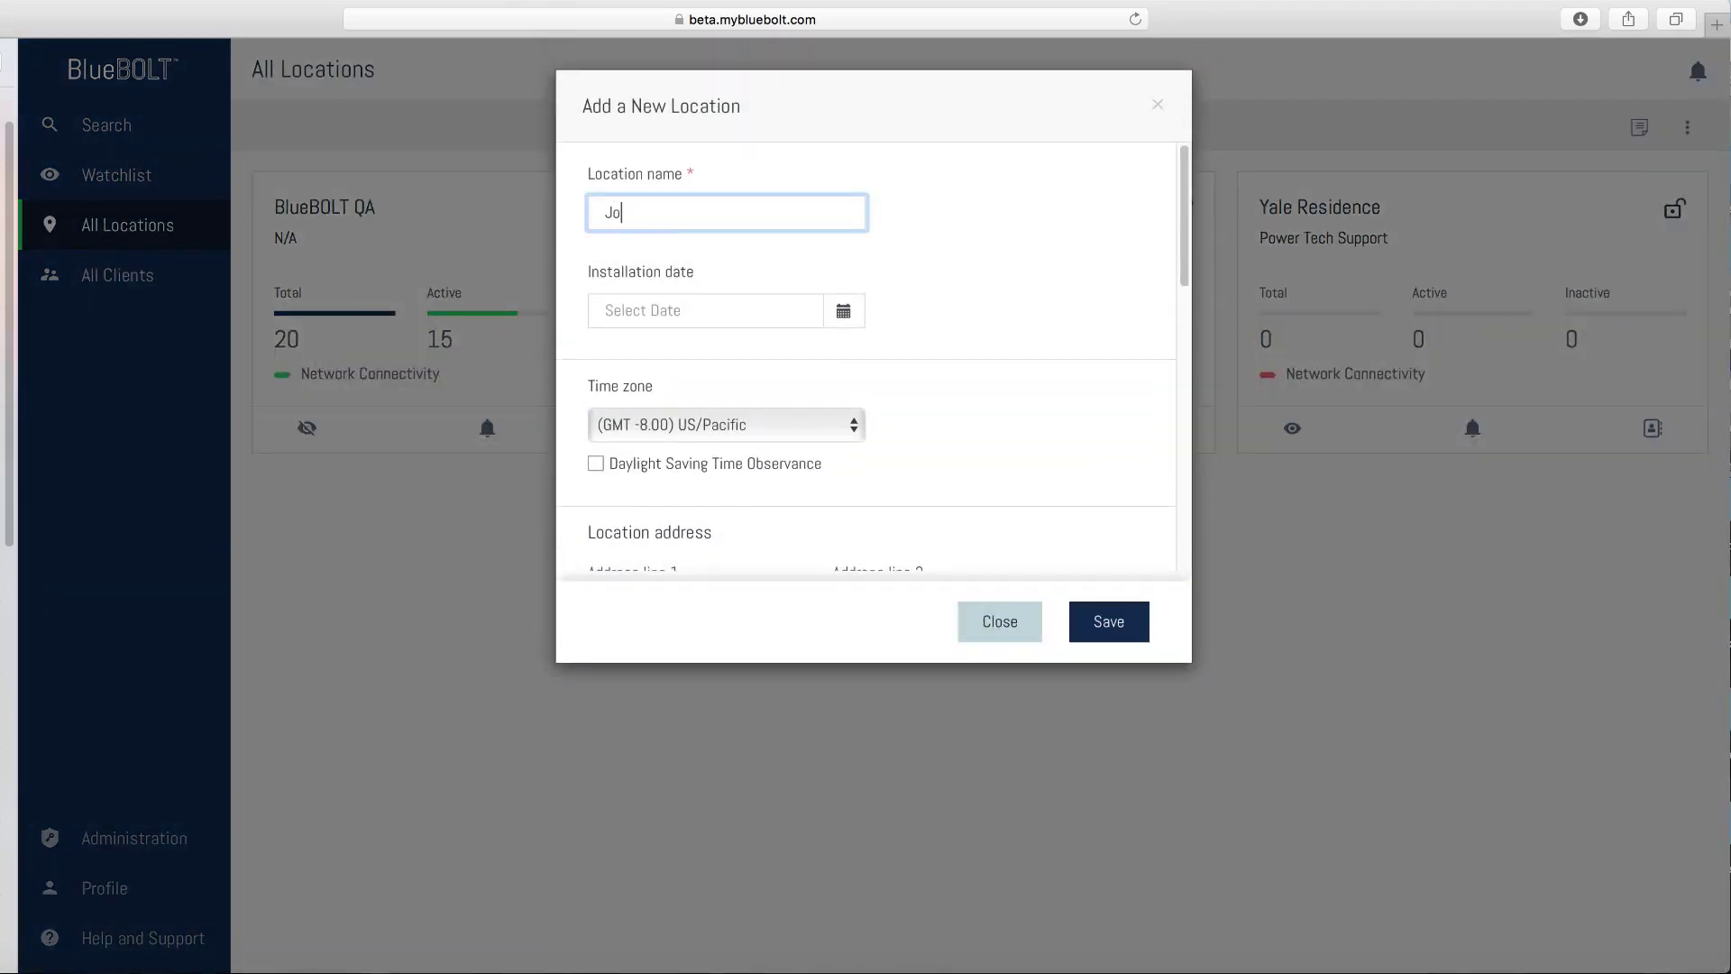
text(hnson Residence)
click(678, 321)
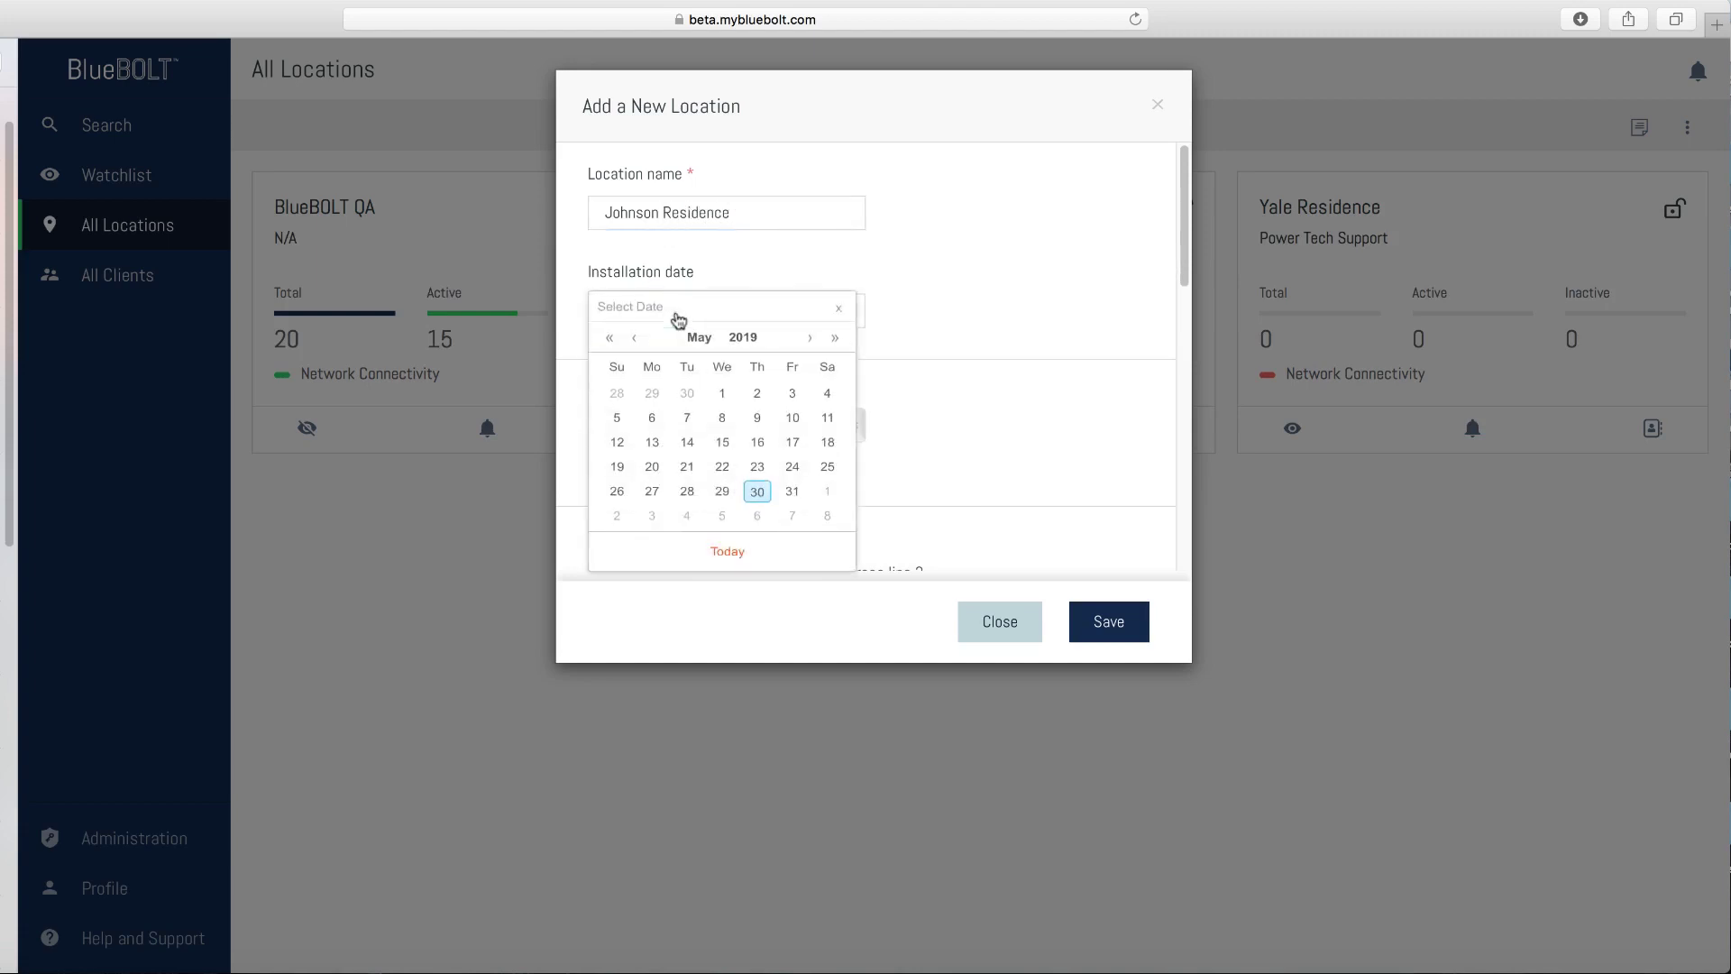
click(722, 492)
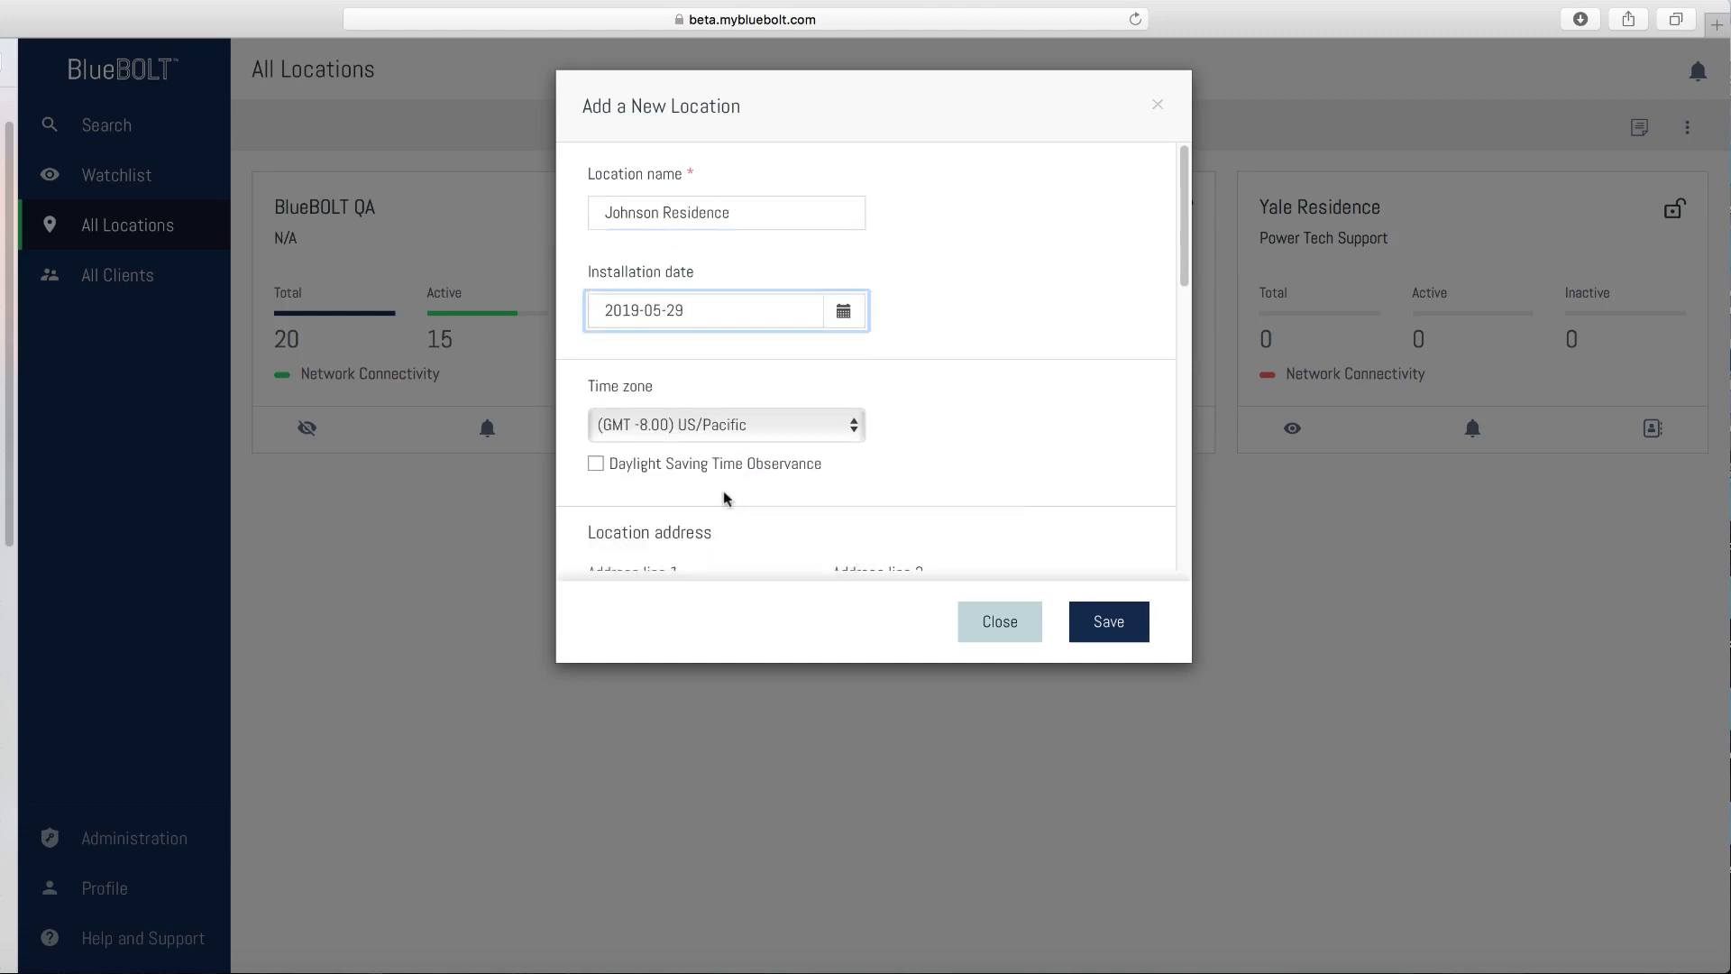
- Fill in the new location's street address, city, state, country and postal code
scroll(723, 491, down, 5)
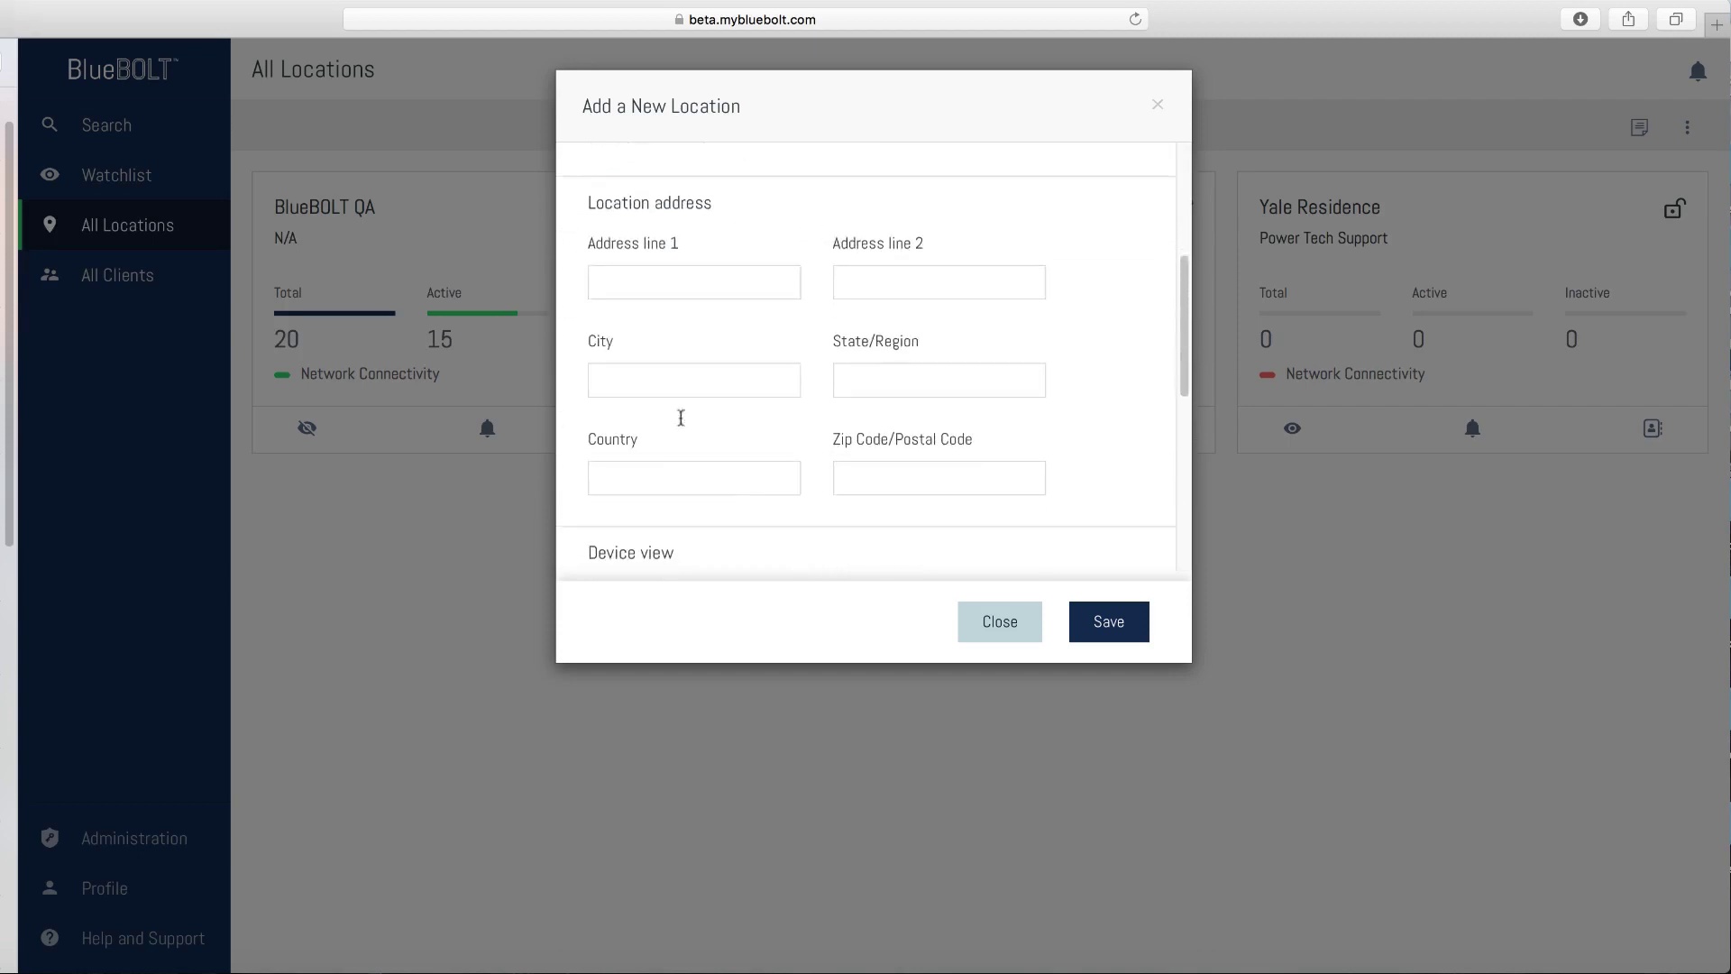
click(685, 282)
text(123 Main Street)
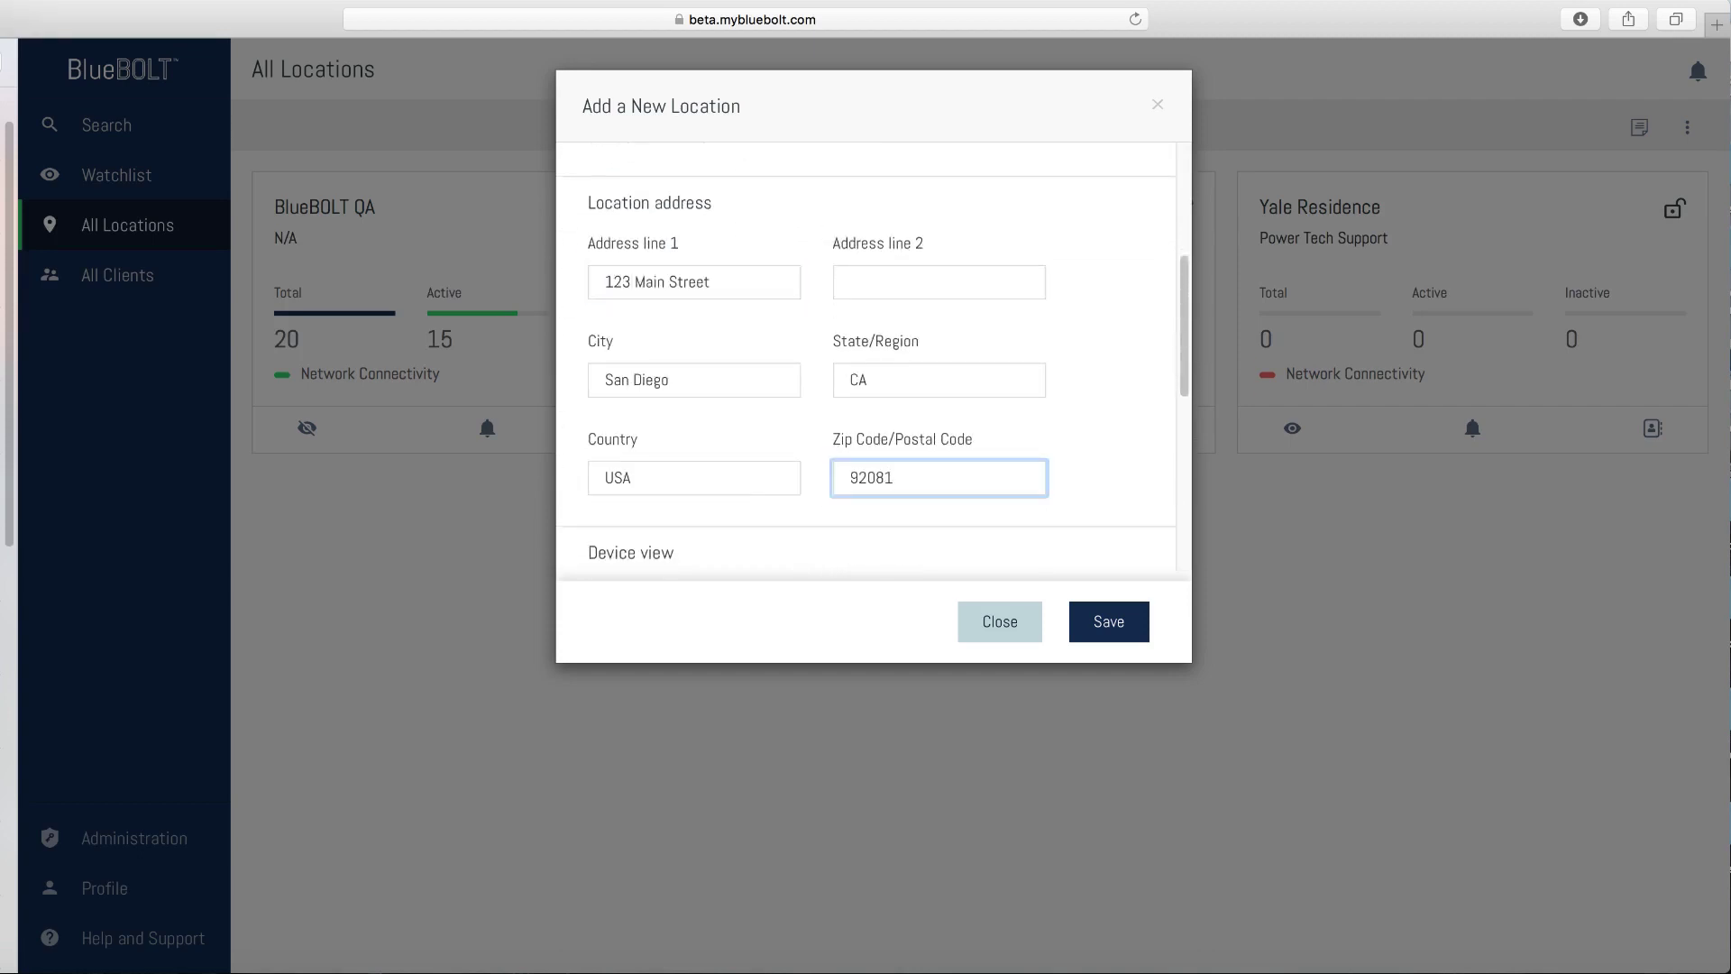
- Set the new location's device view to Energy Usage and assign the existing client Power Tech Support
scroll(580, 471, down, 5)
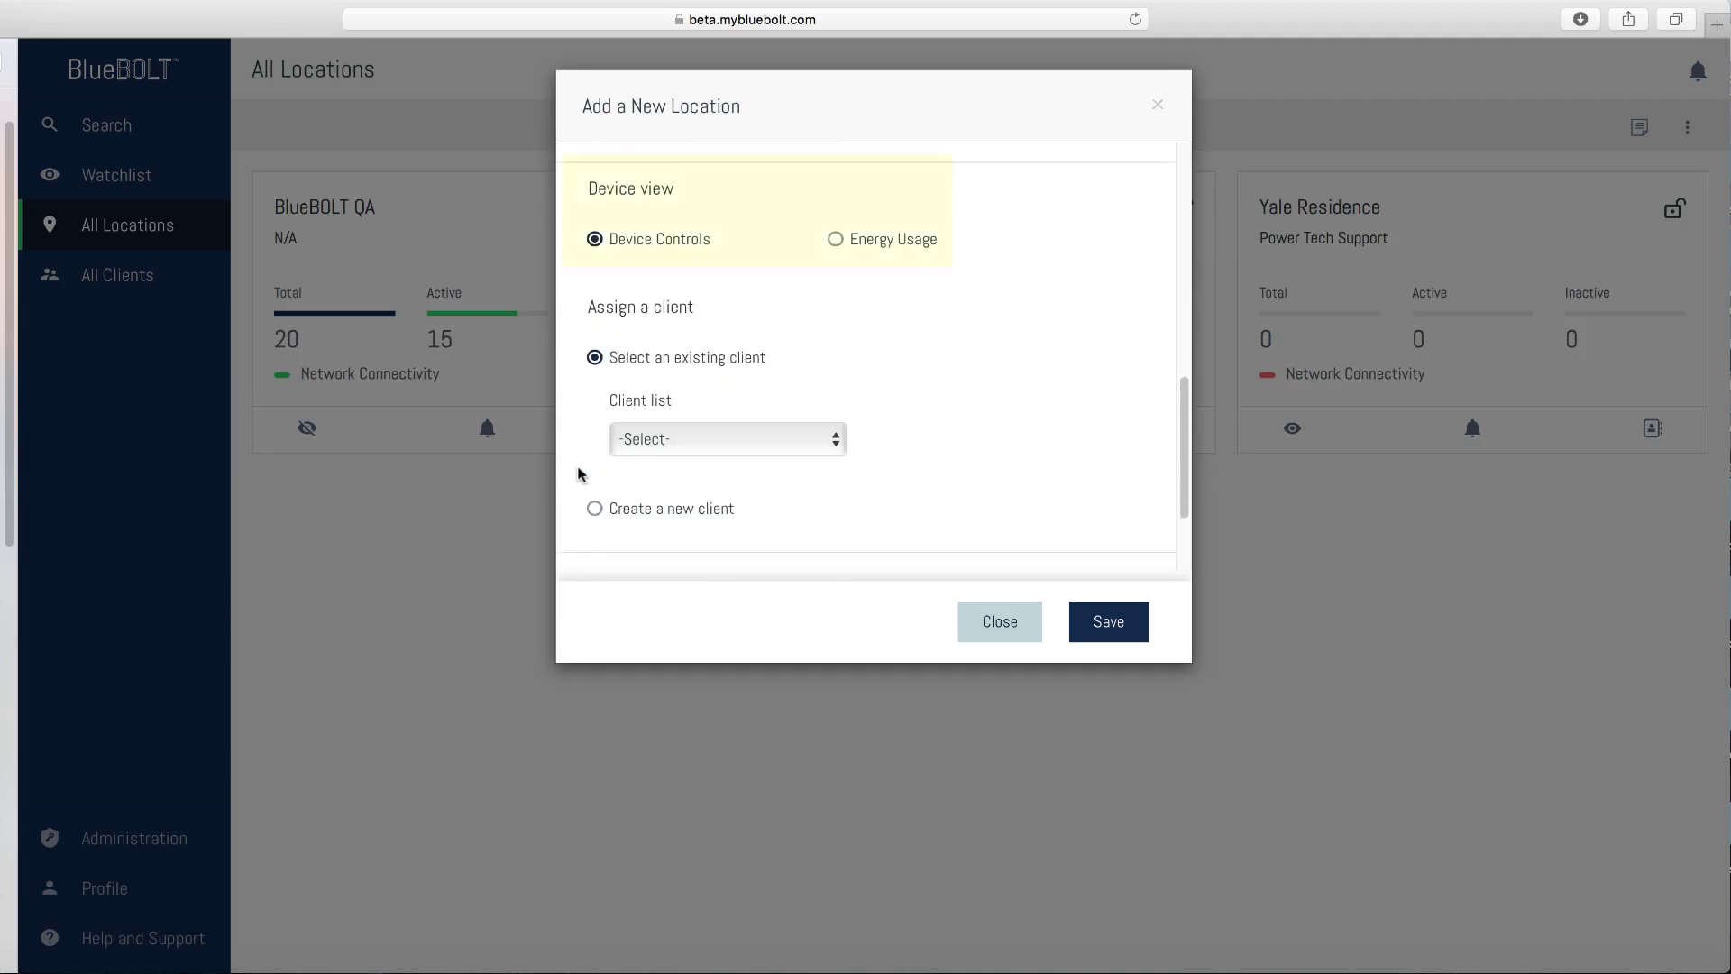
scroll(579, 472, down, 1)
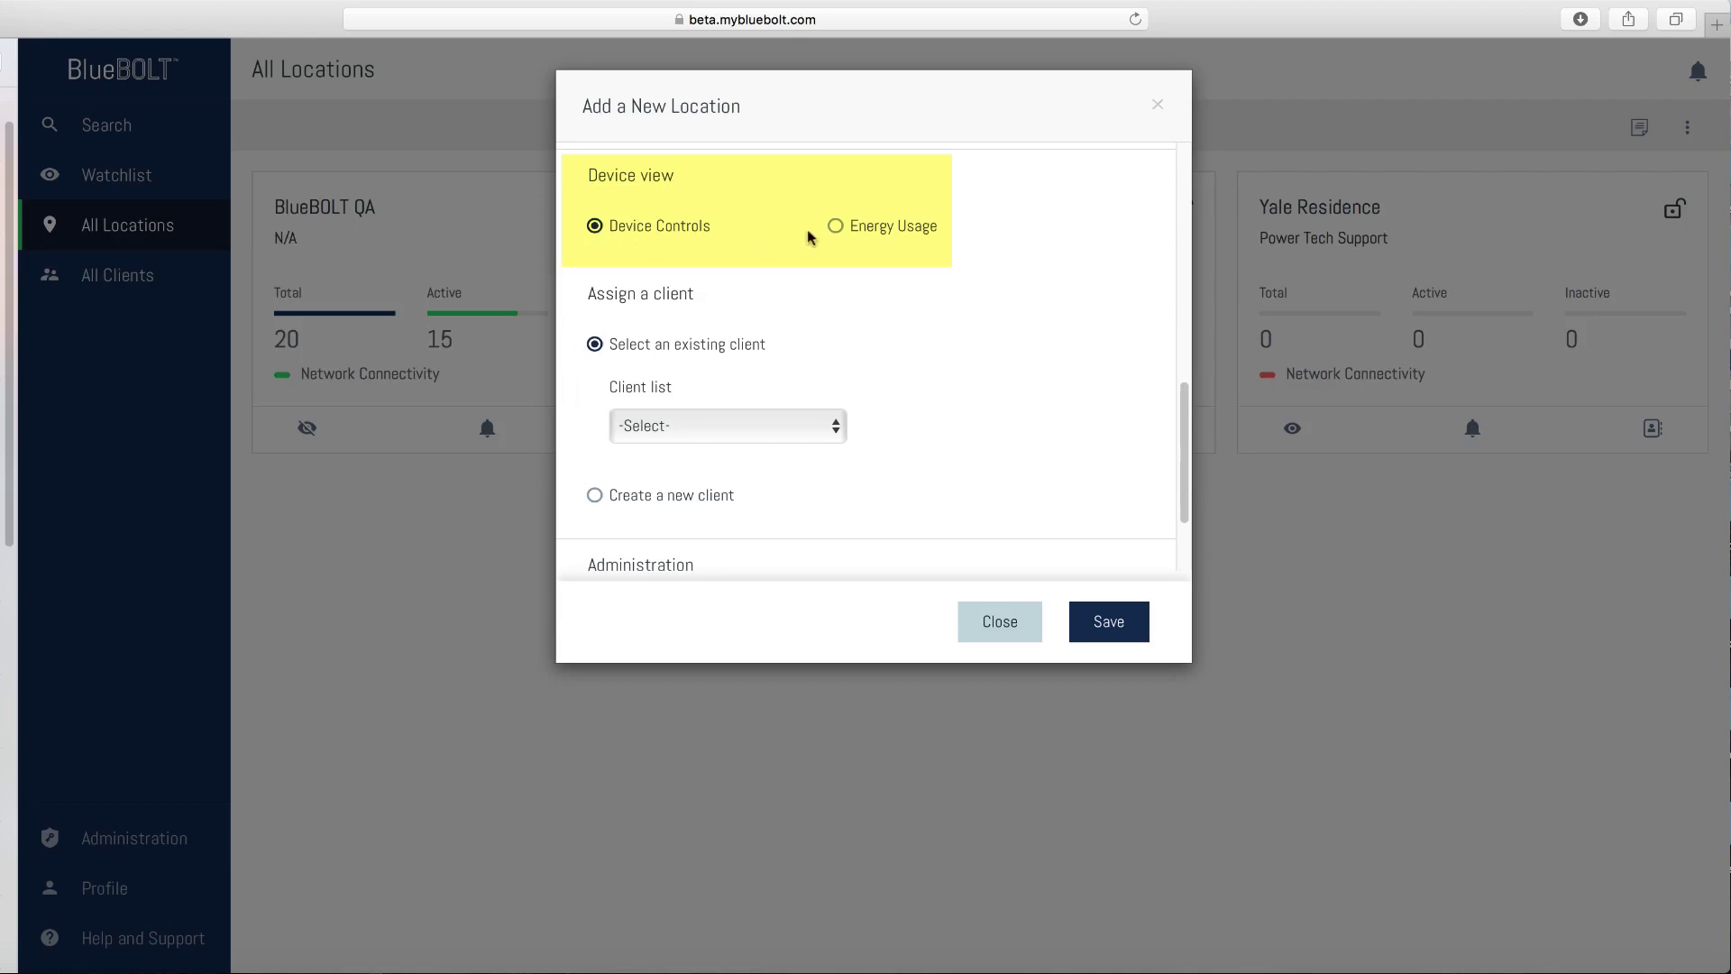
click(836, 229)
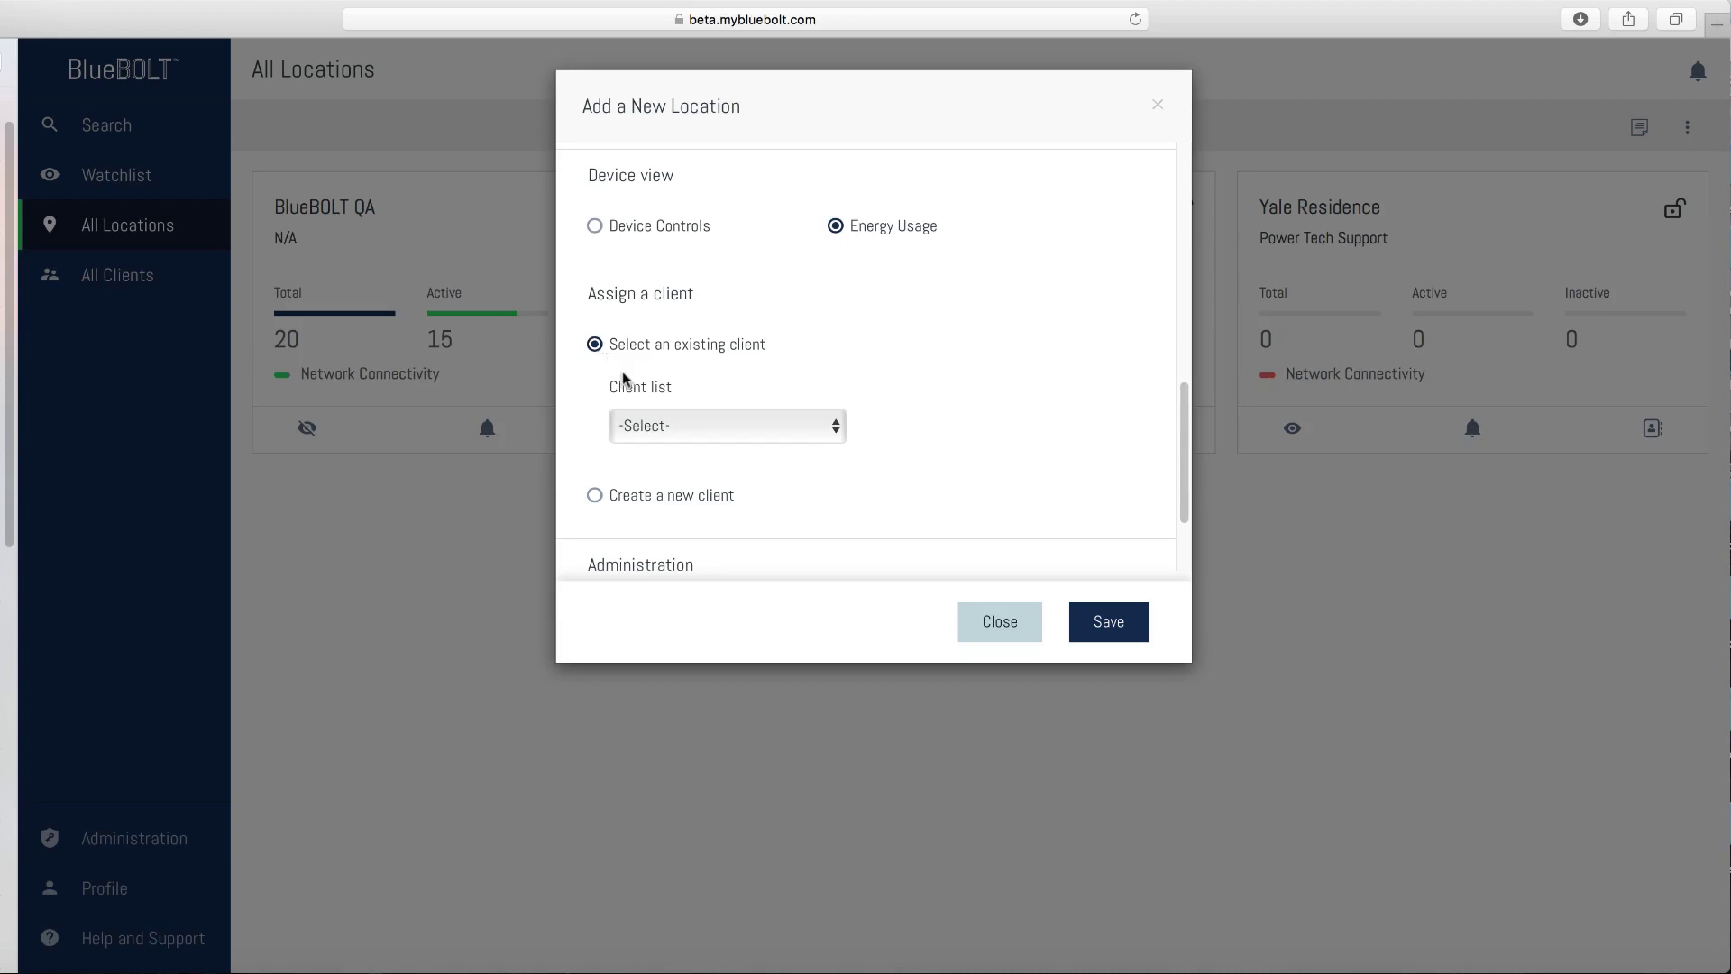
click(765, 427)
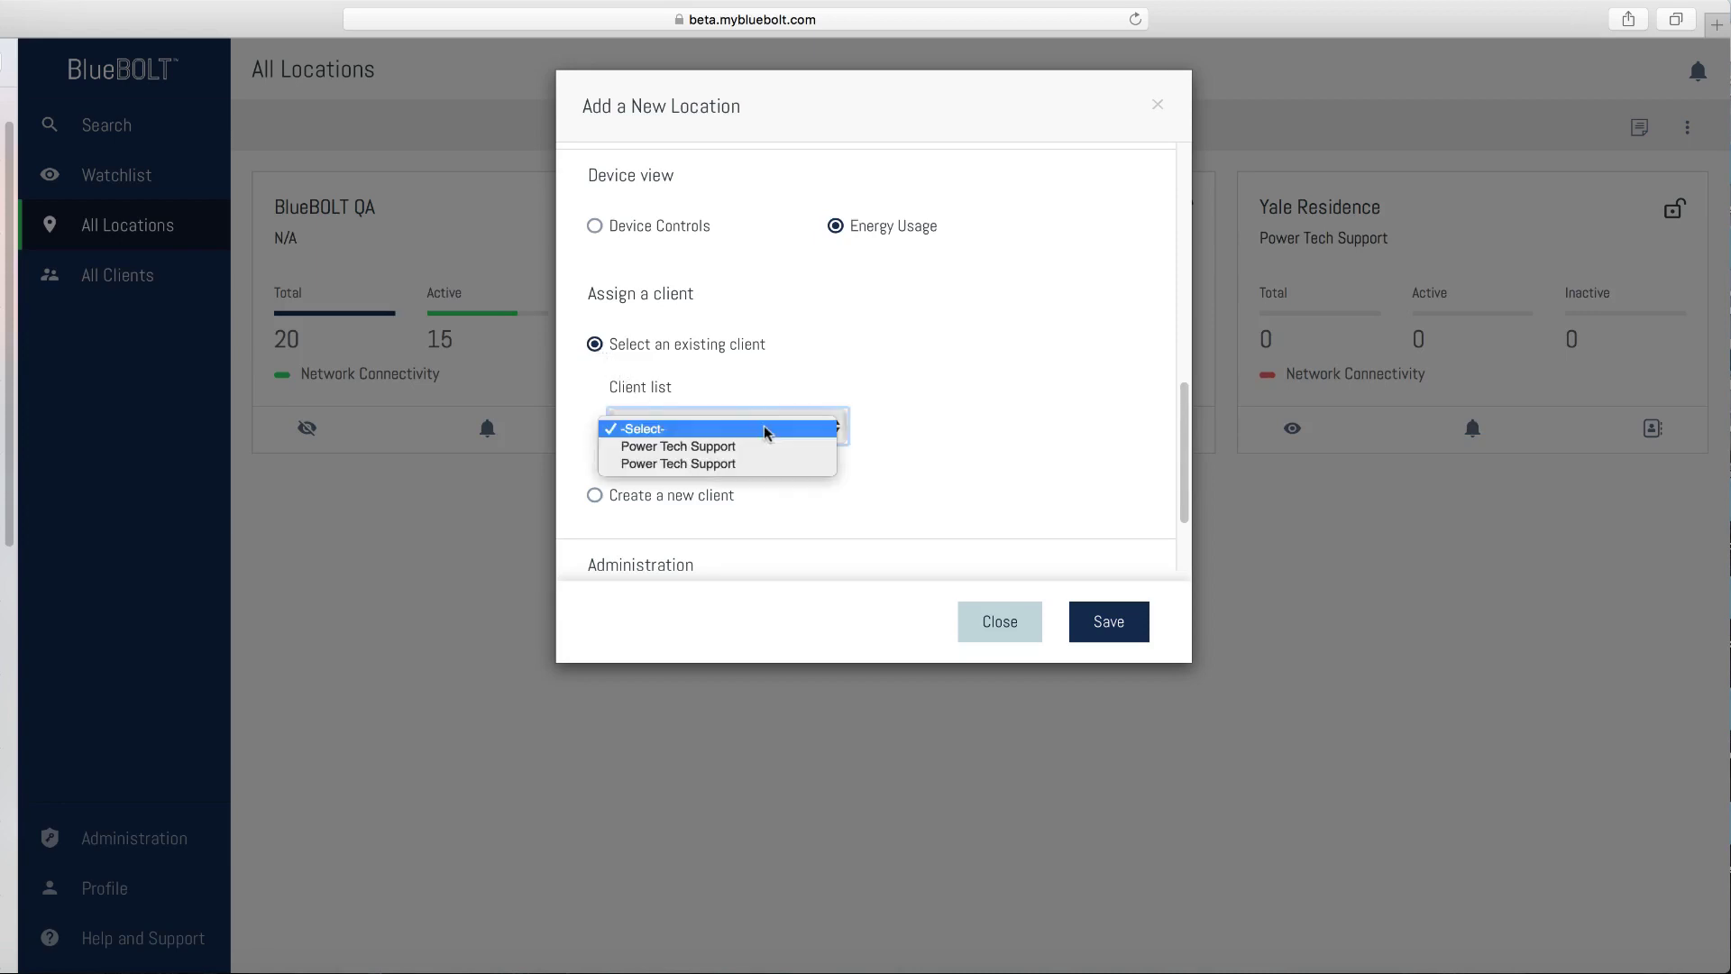
click(760, 437)
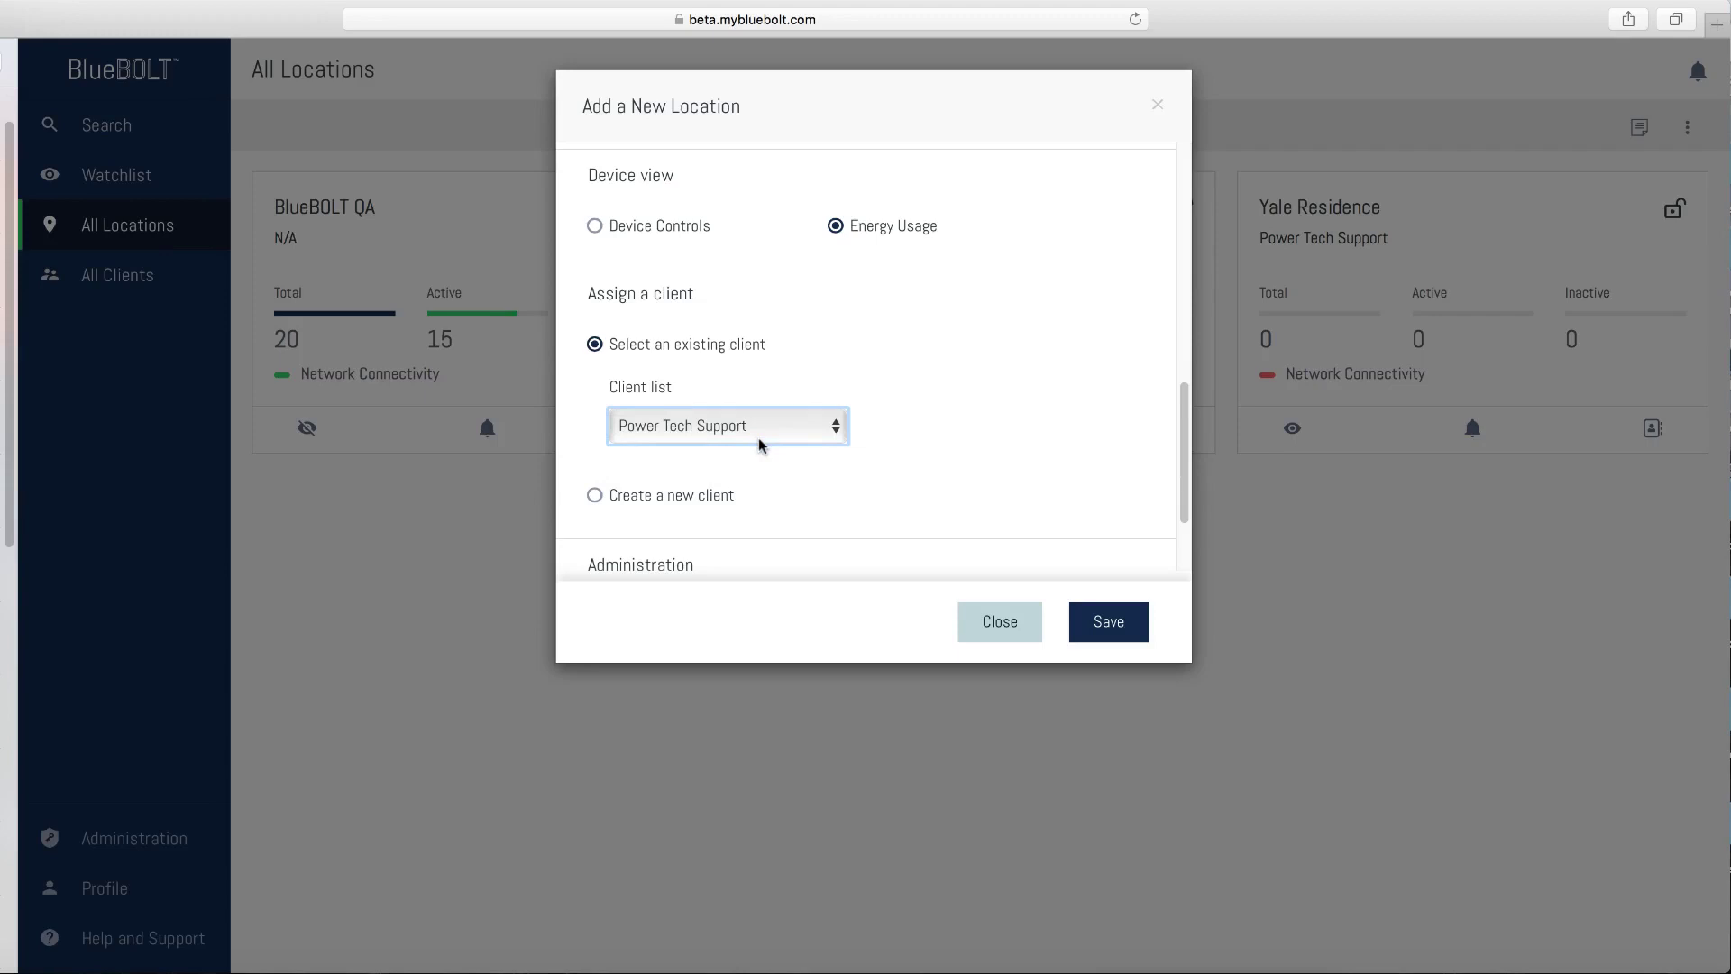
- Review the fields for creating a new client and the administration group option, and save the new location
click(595, 497)
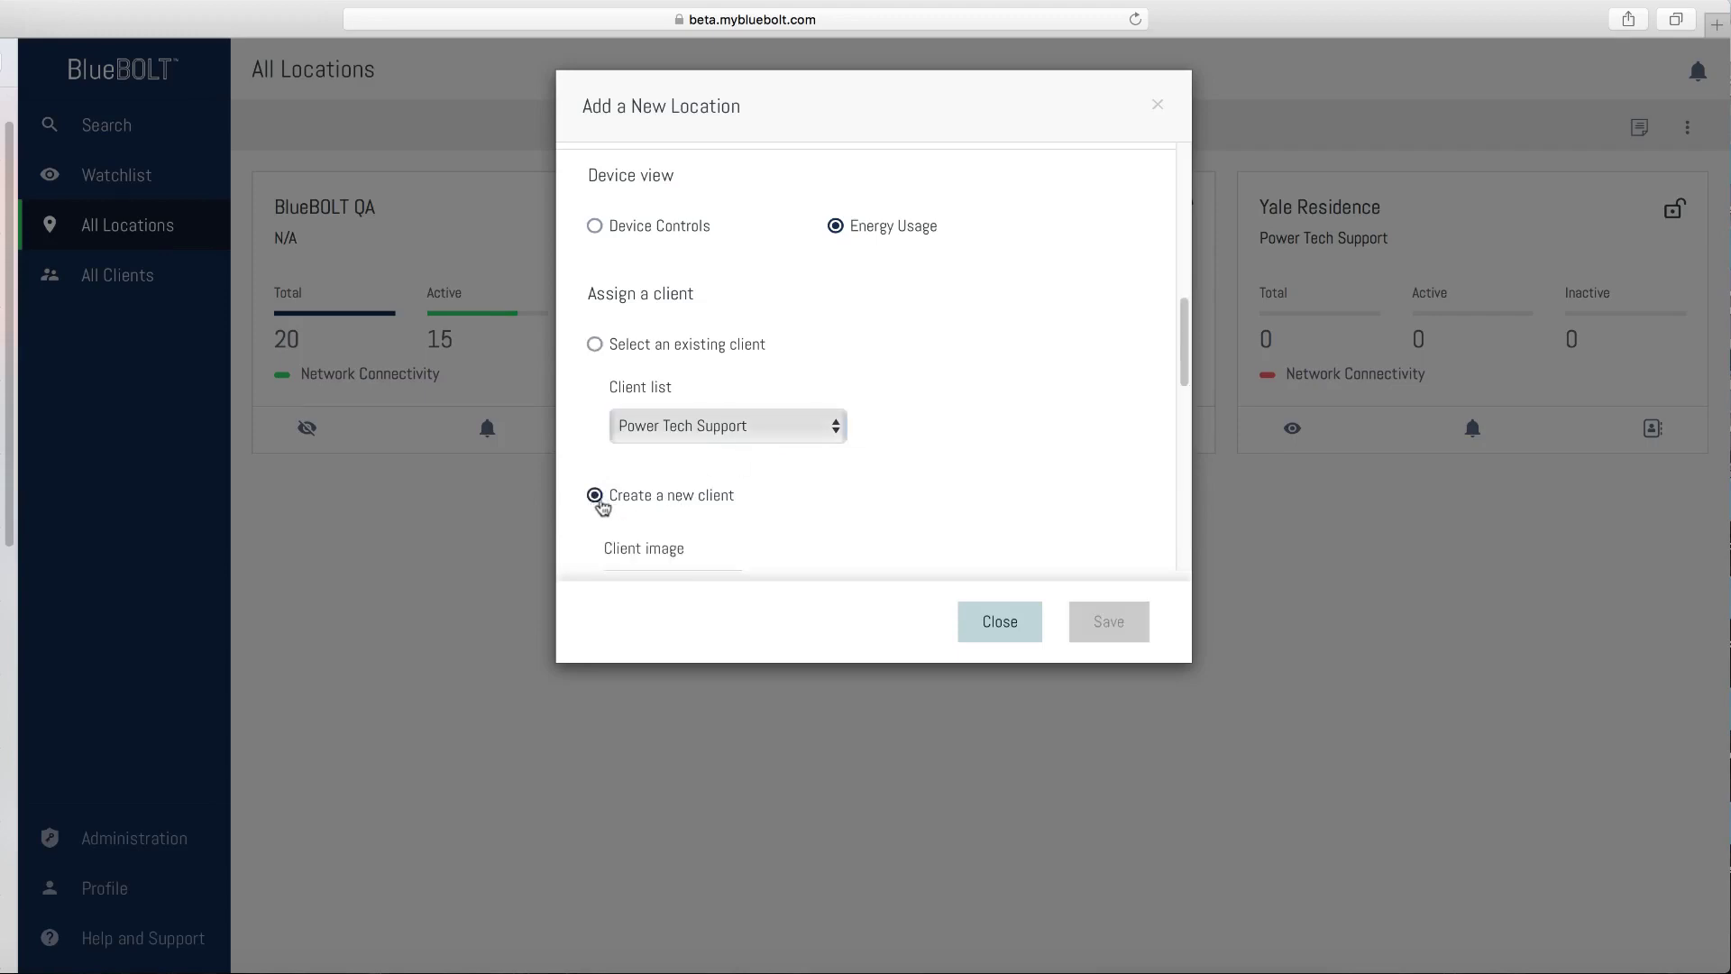
scroll(769, 506, down, 3)
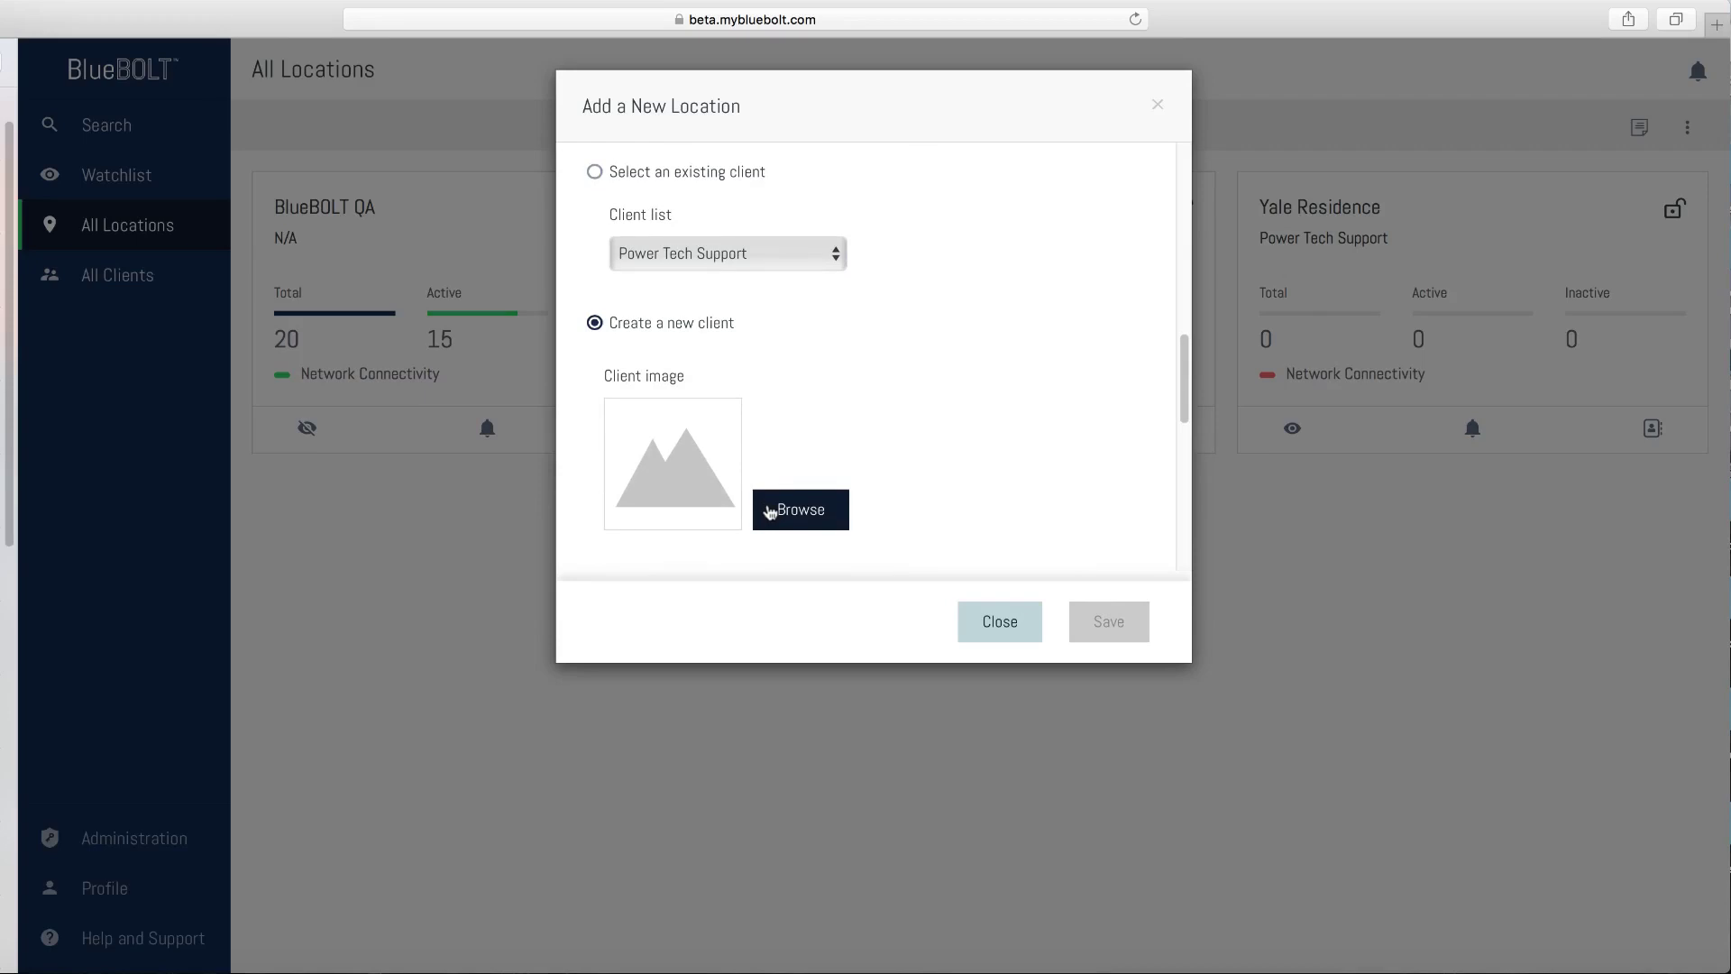
scroll(769, 512, down, 5)
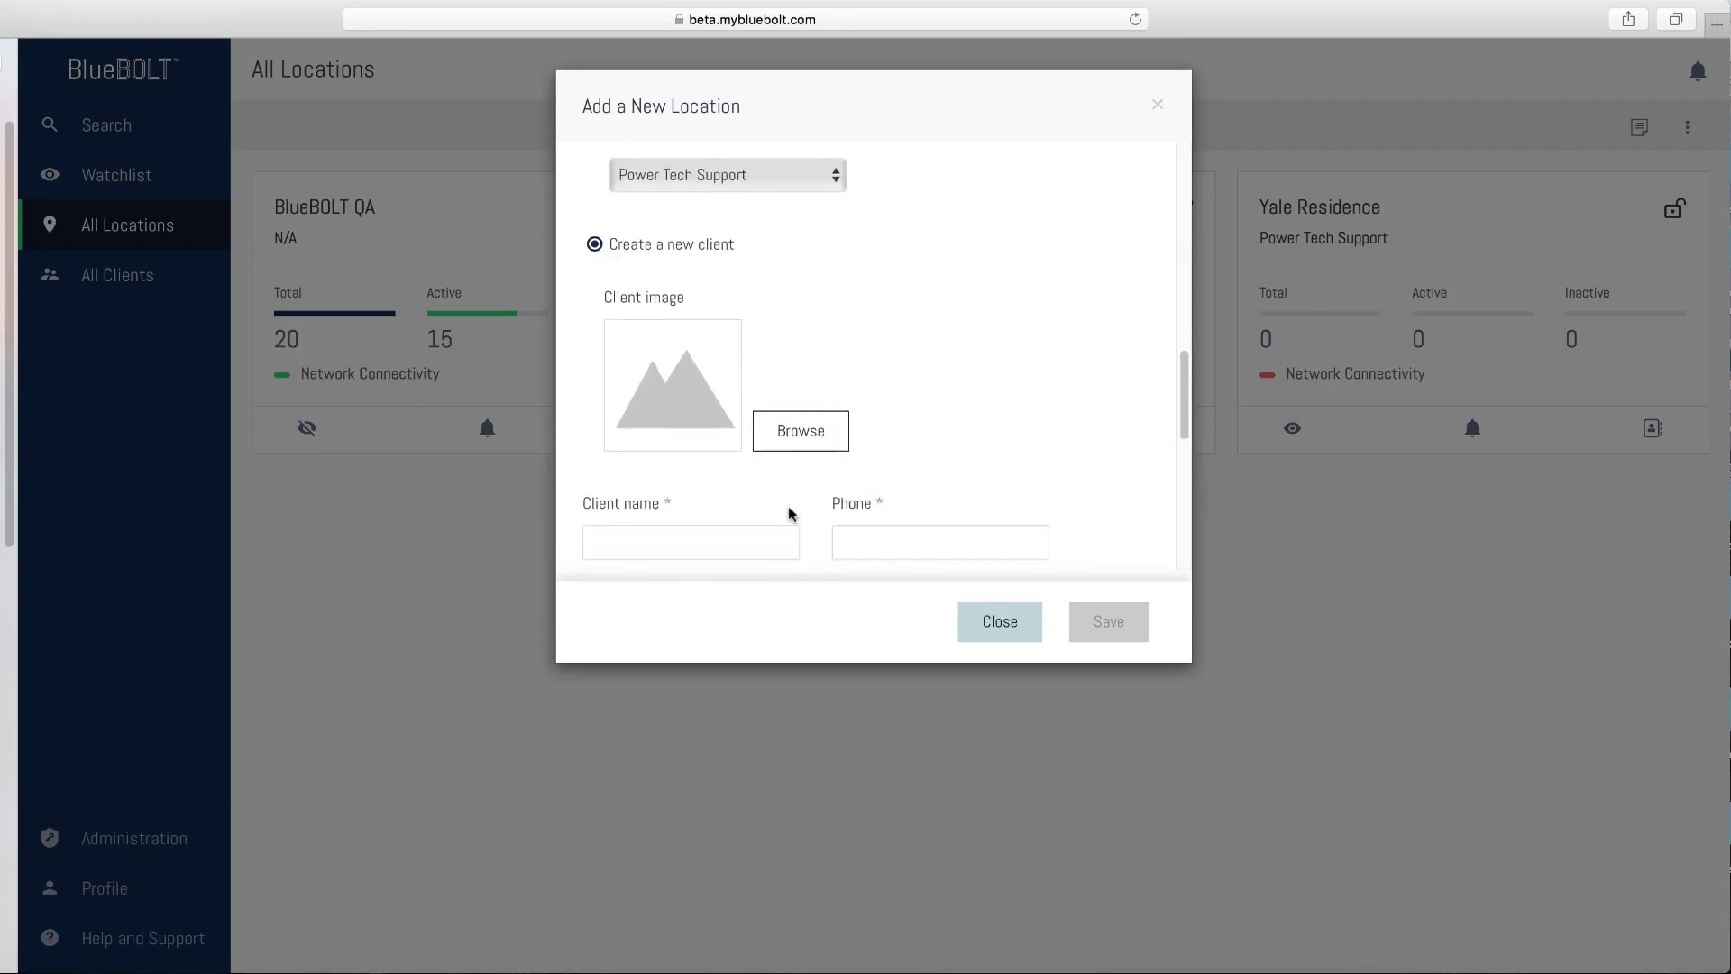
scroll(789, 508, down, 2)
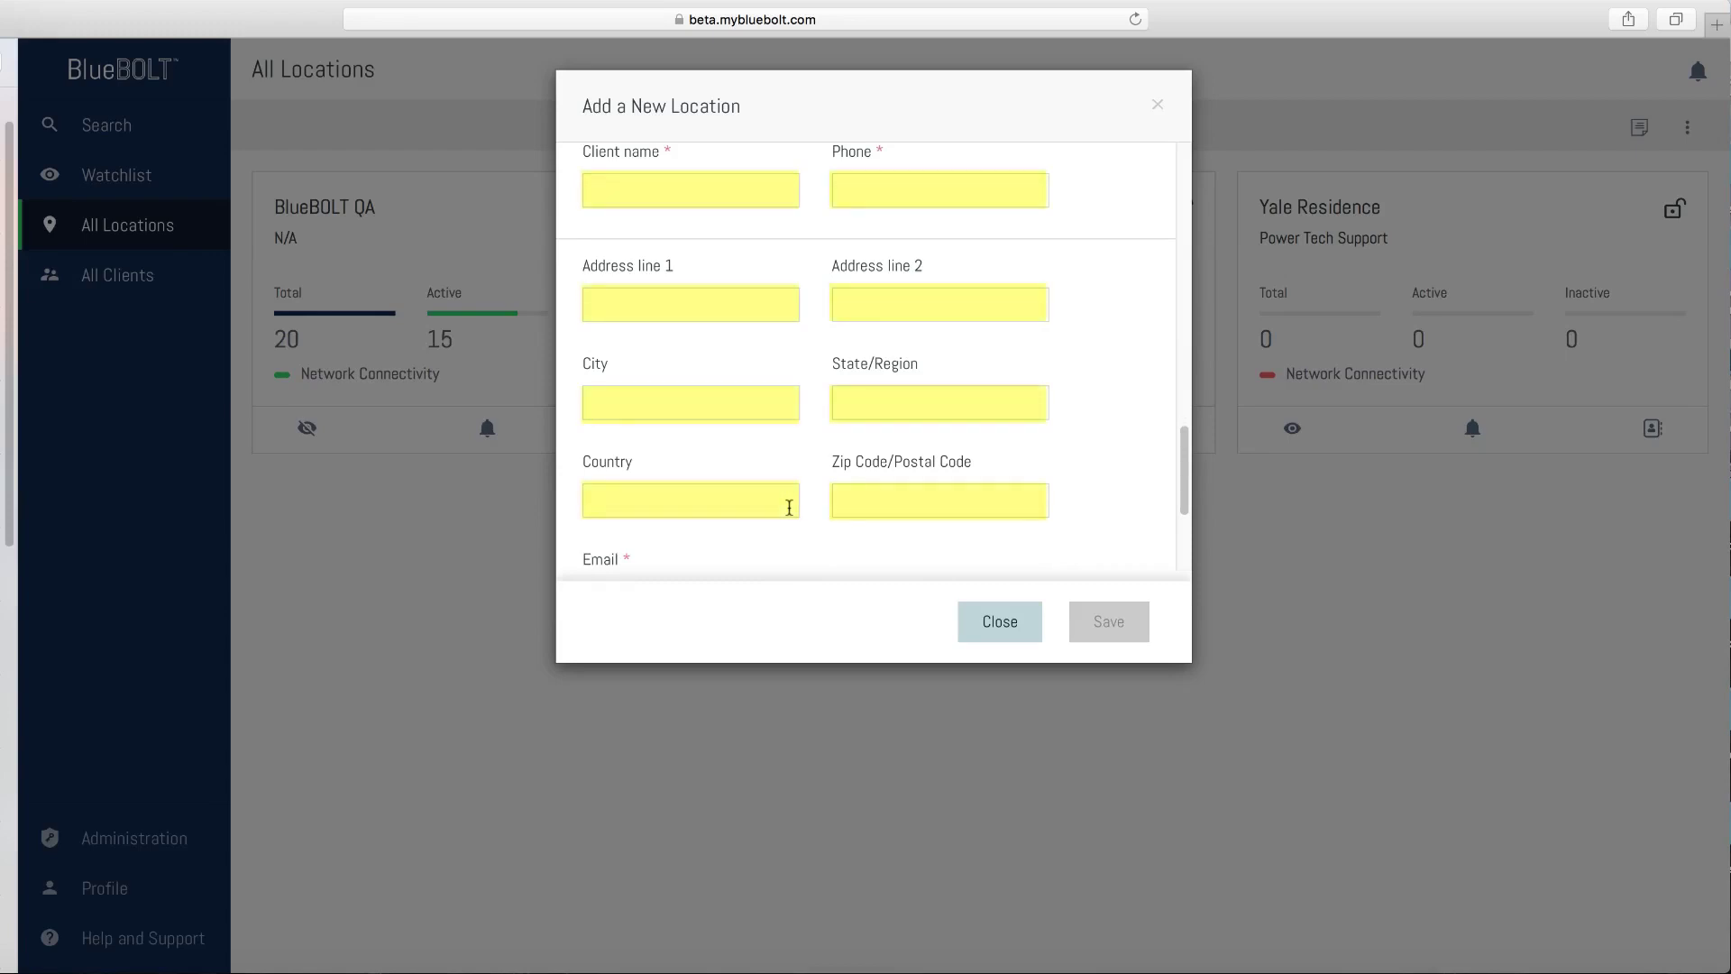
scroll(789, 508, down, 5)
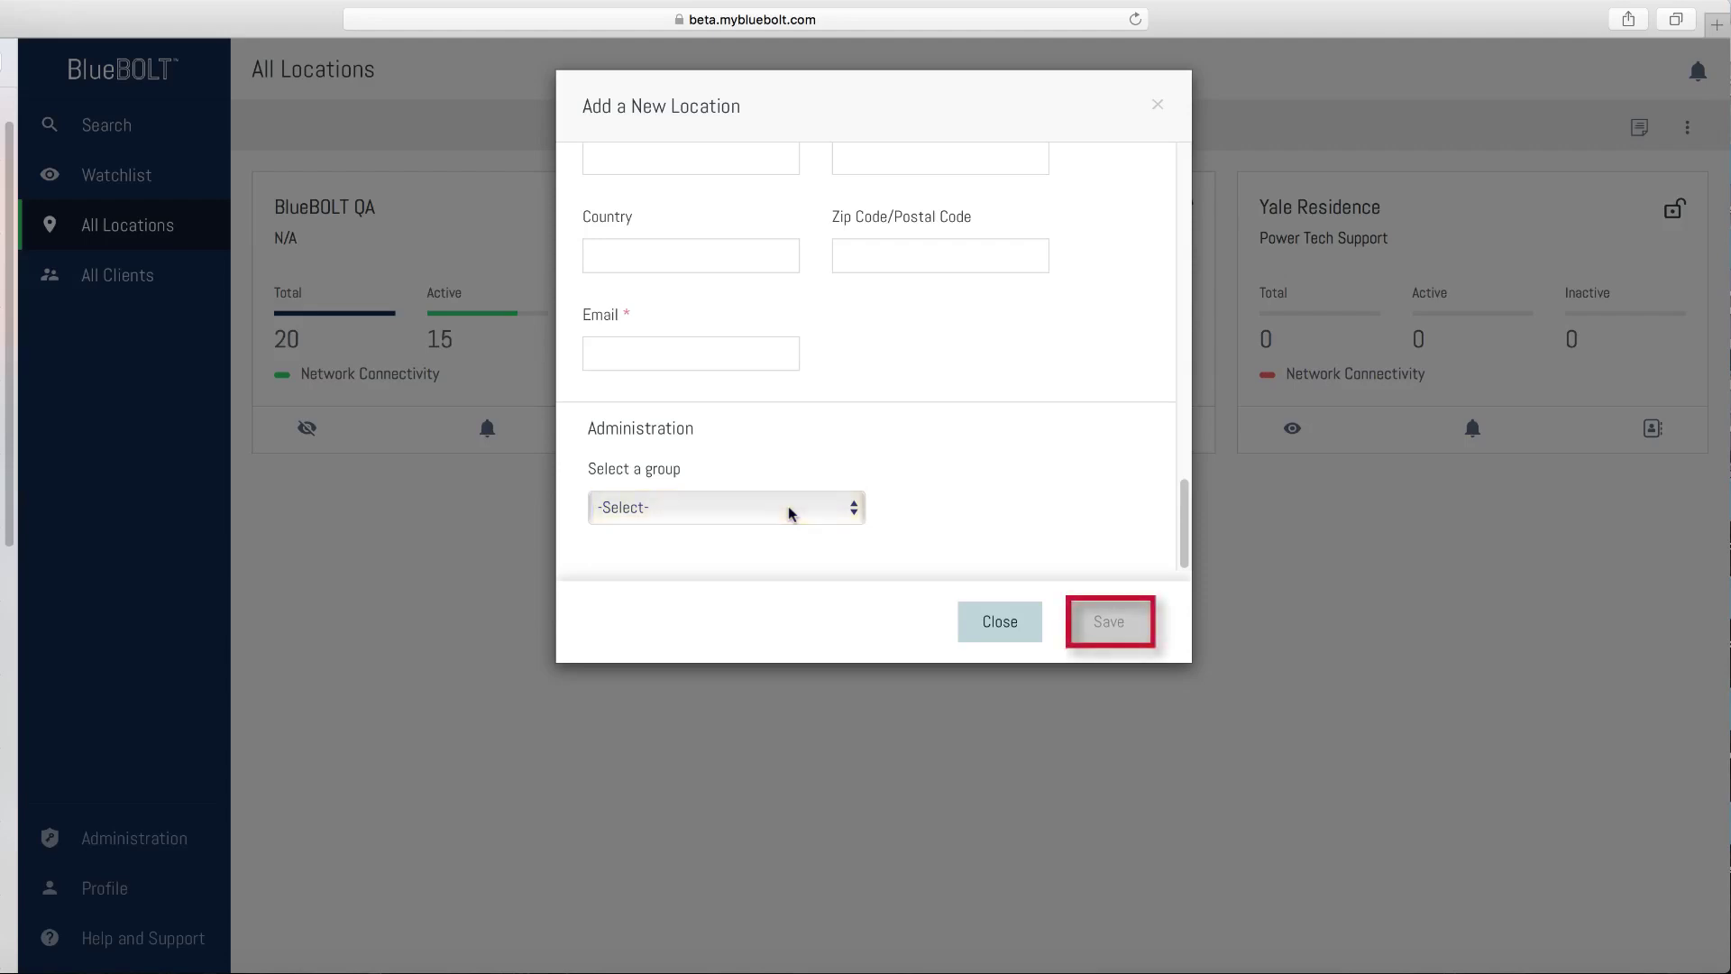
click(1112, 624)
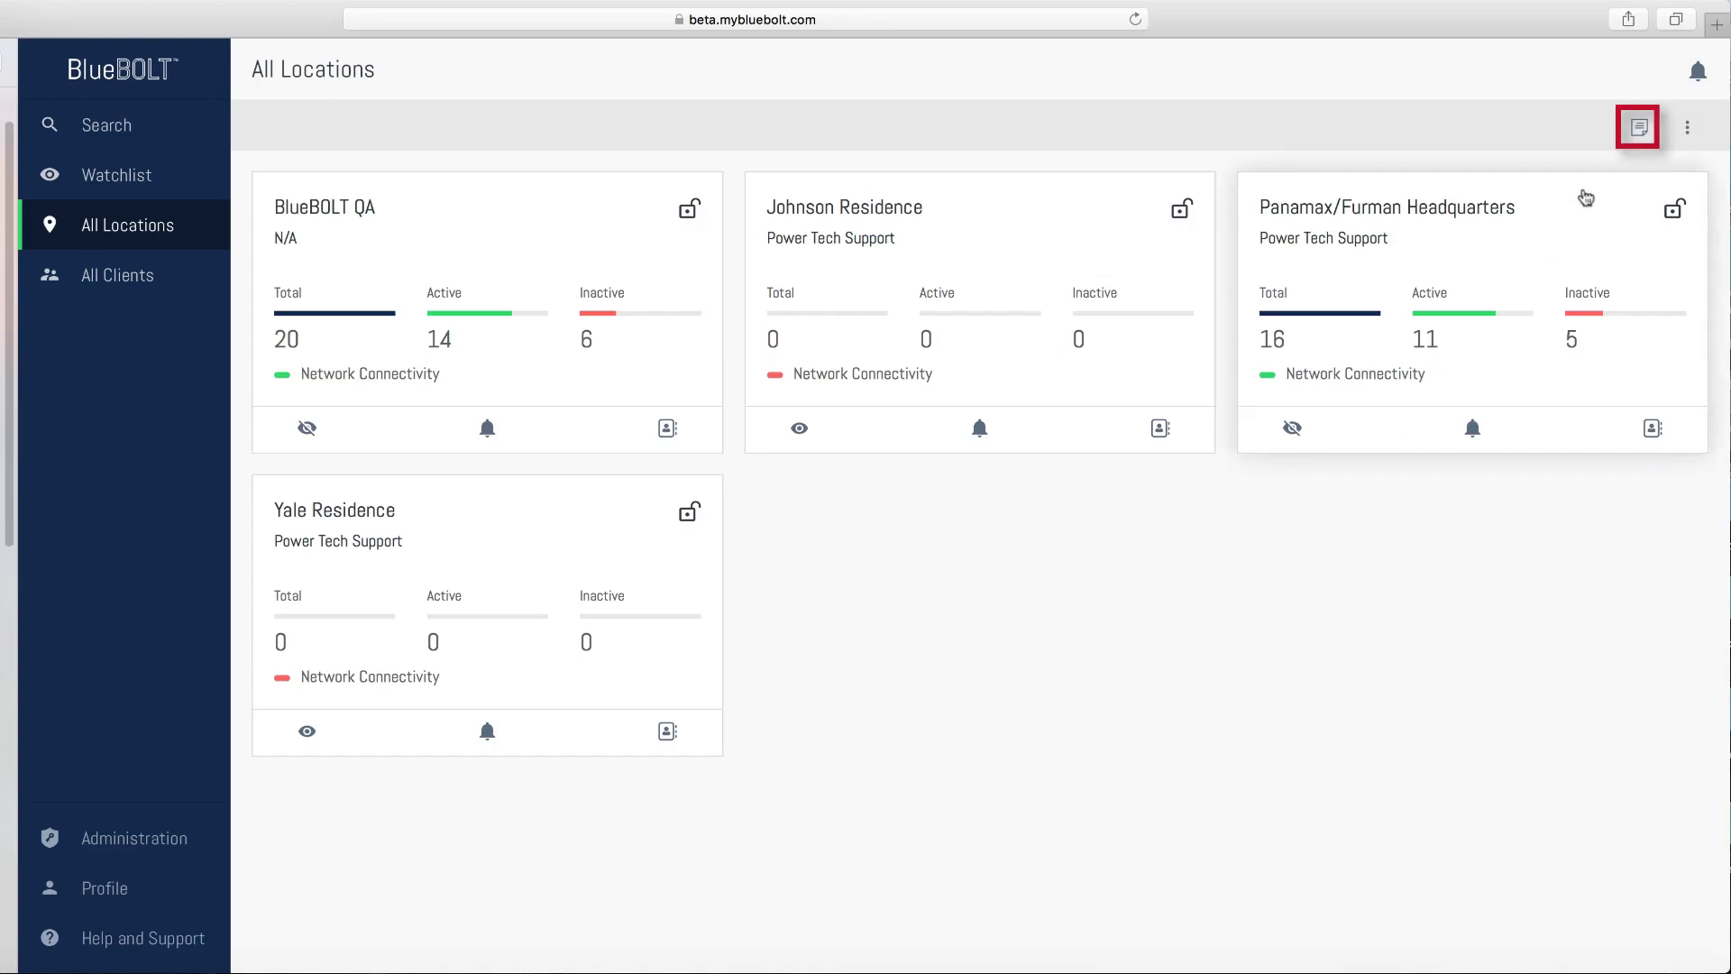
- Review the existing notes for Panamax/Furman Headquarters and save a new note "Maintenance Request" for the Johnson Residence location
click(1640, 129)
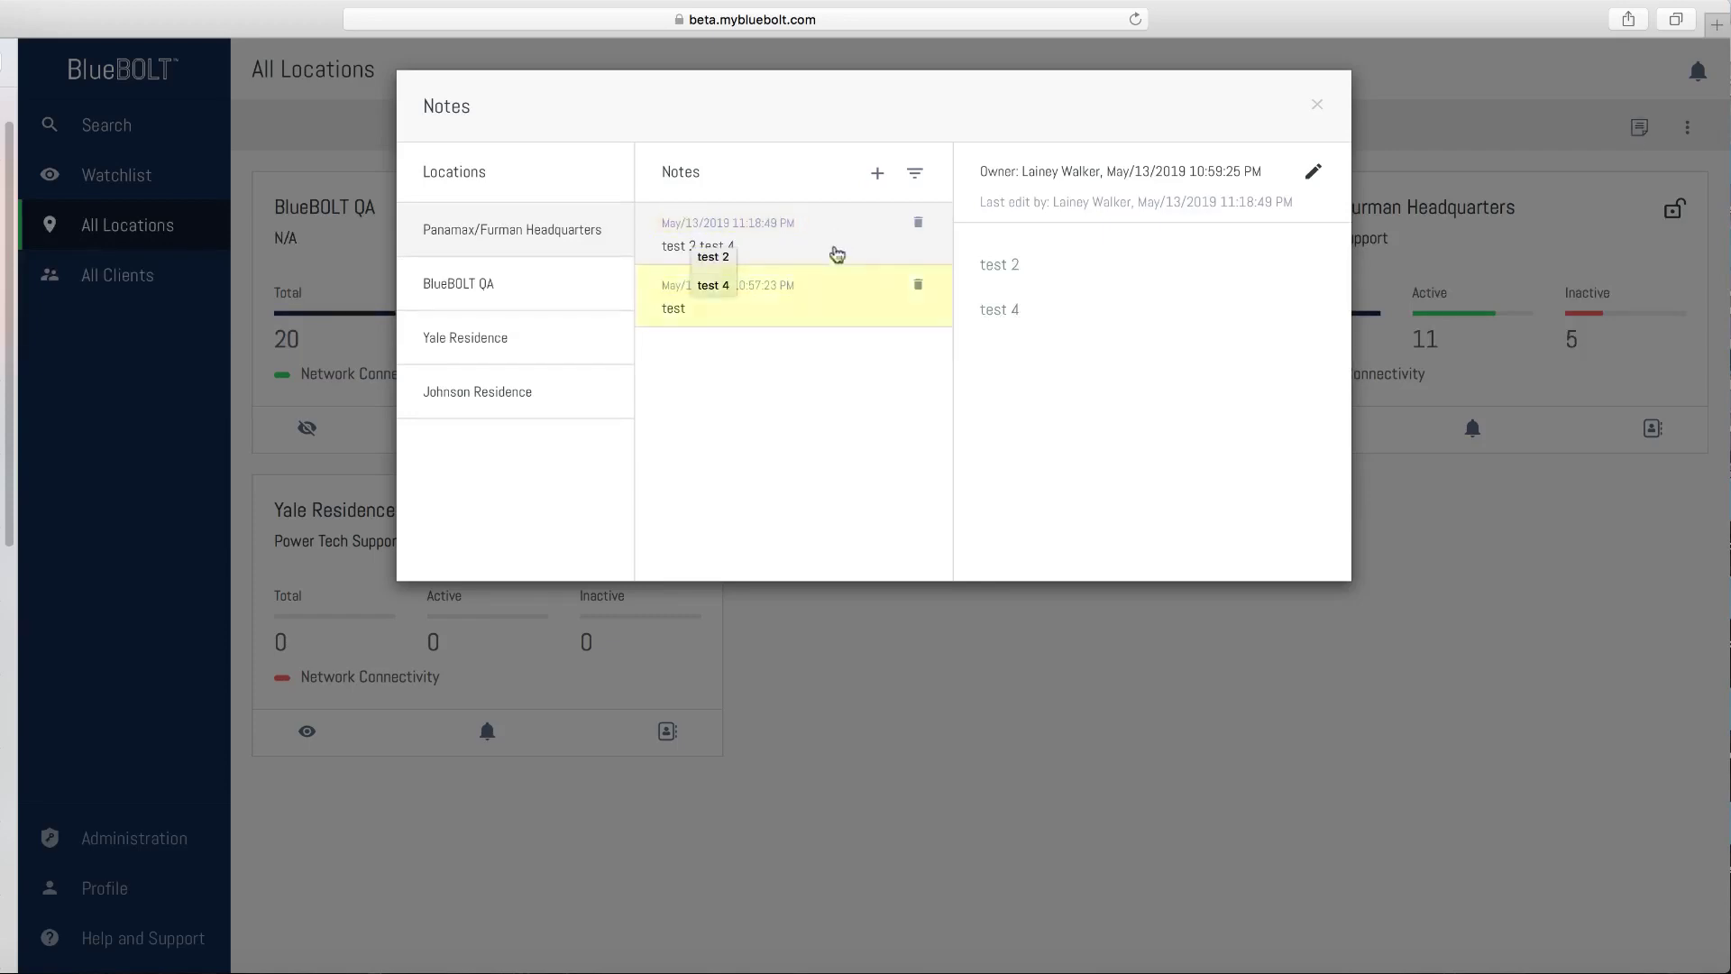
click(824, 312)
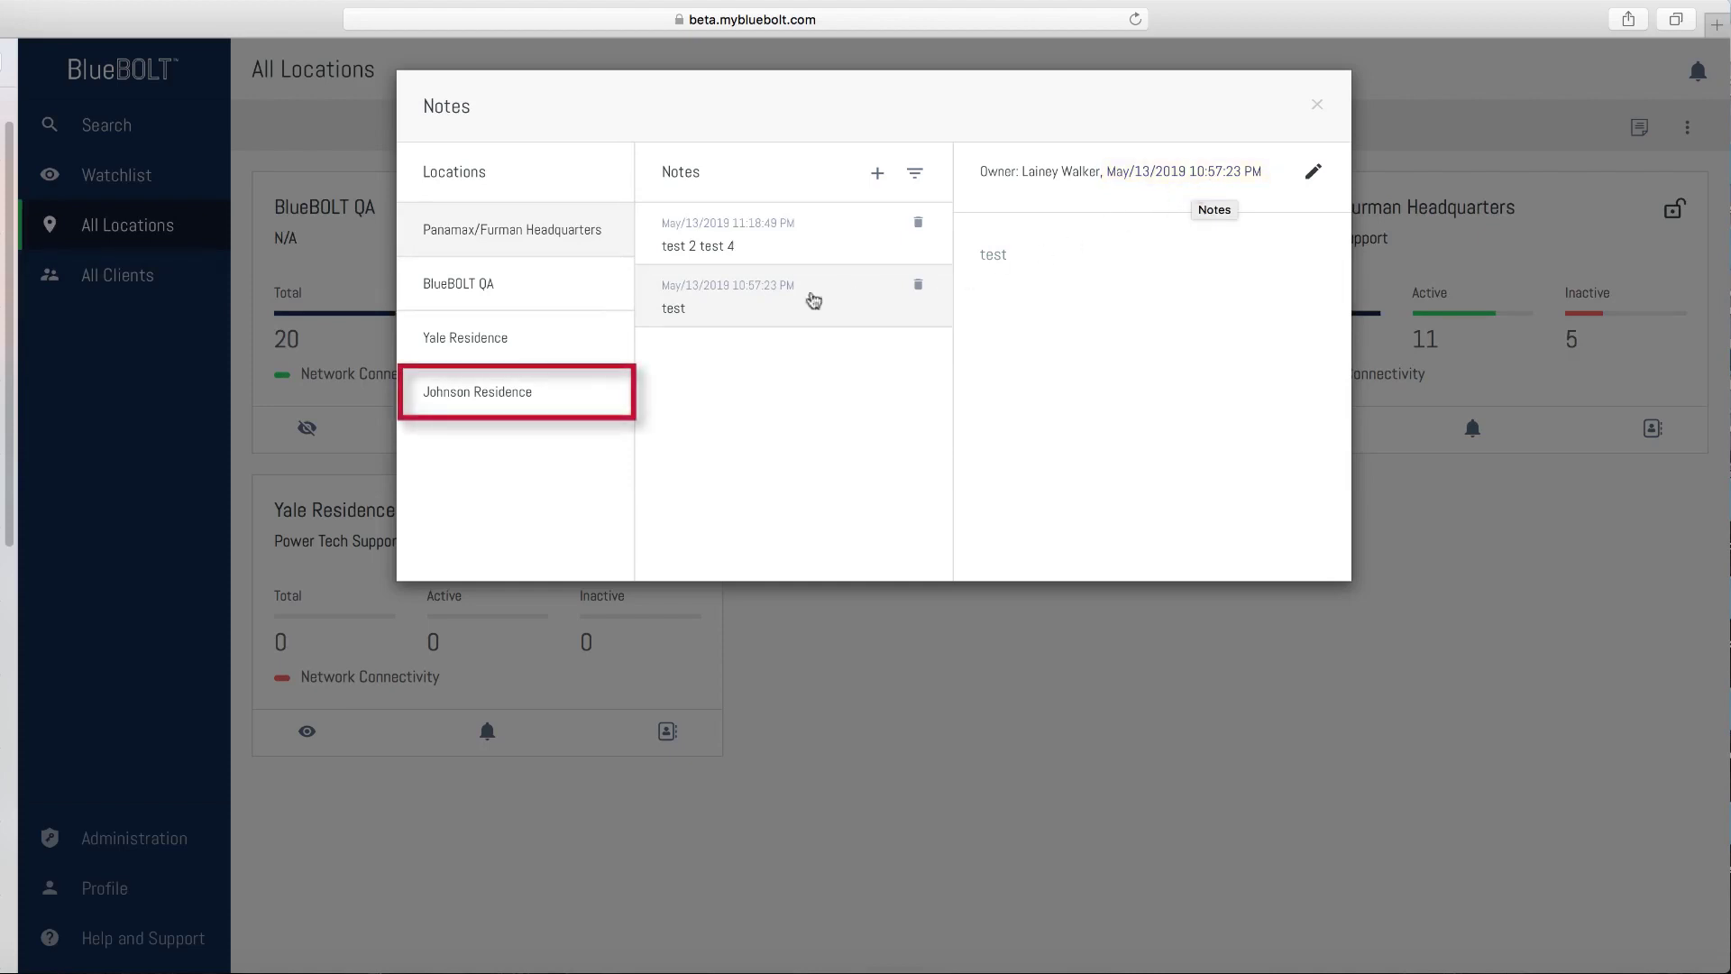
click(547, 391)
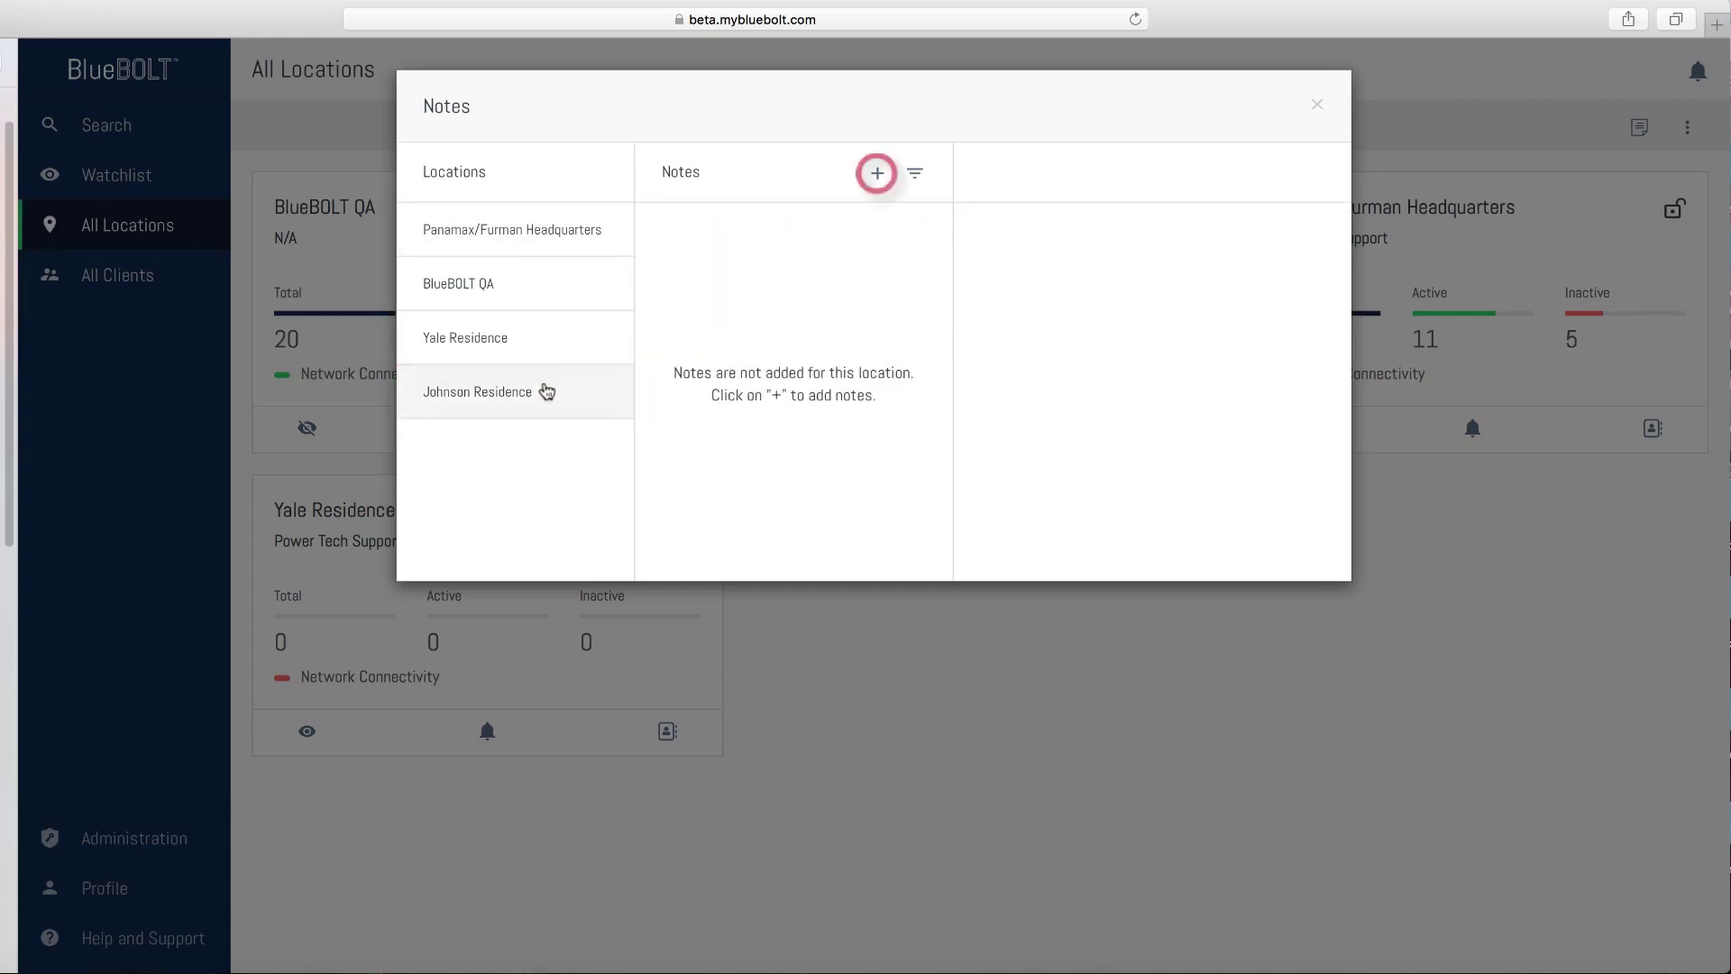
click(878, 173)
text(Maintenance Request)
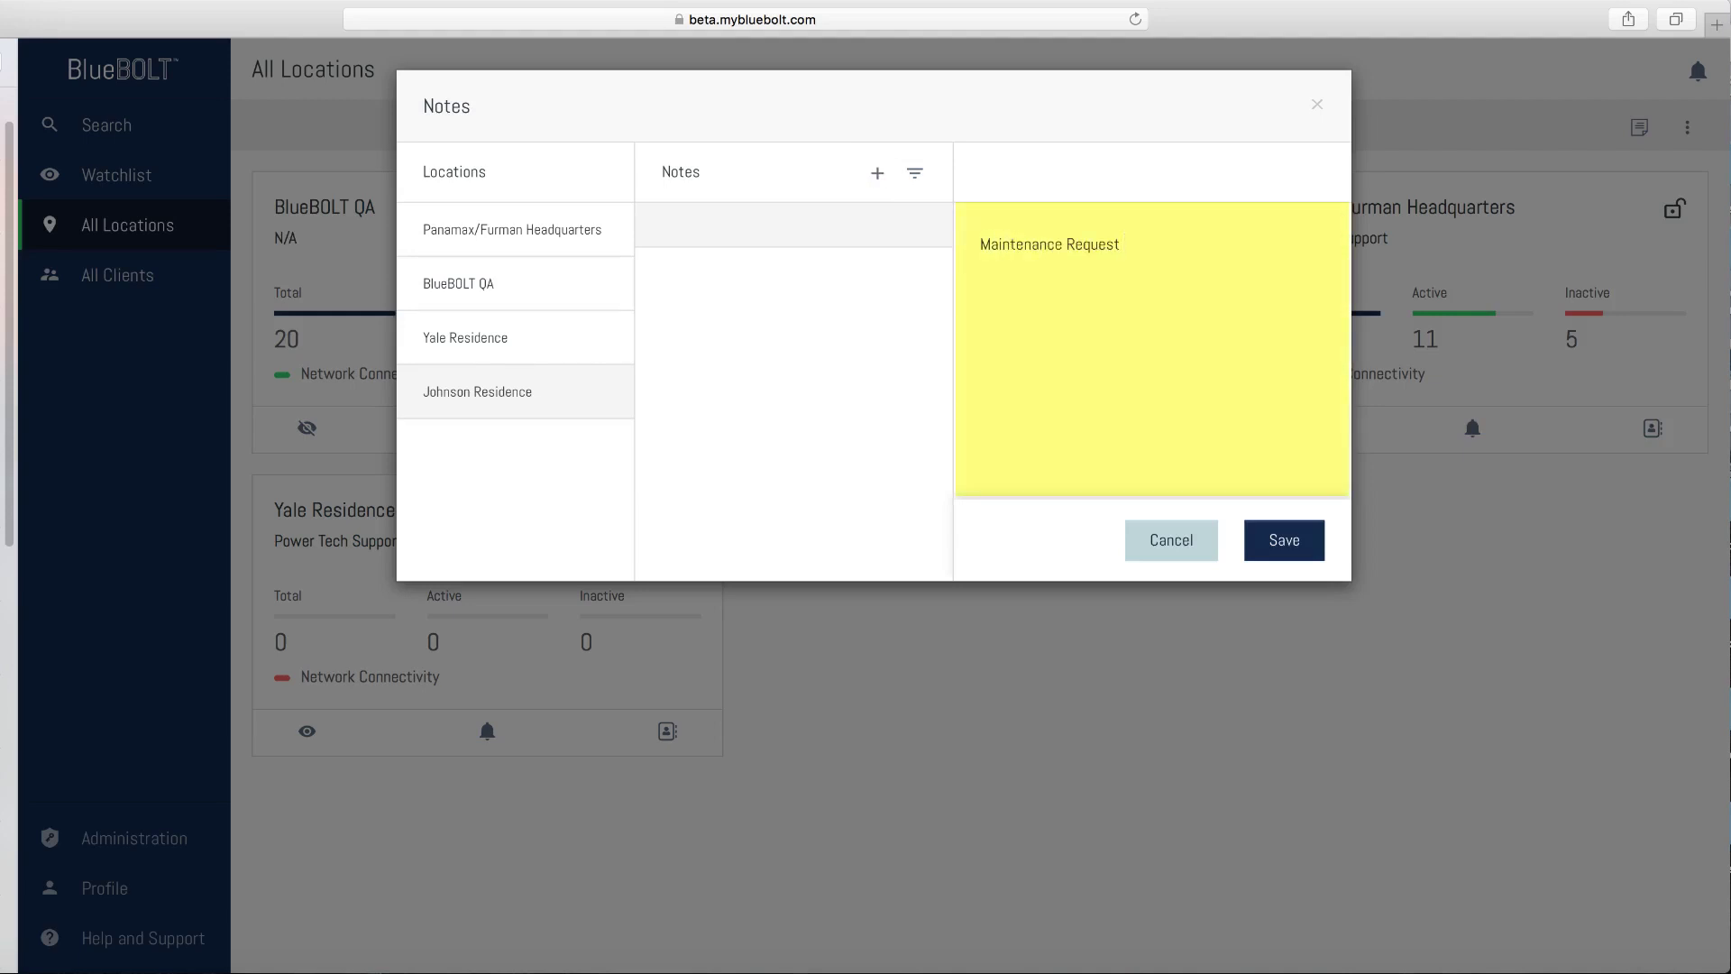
click(1269, 534)
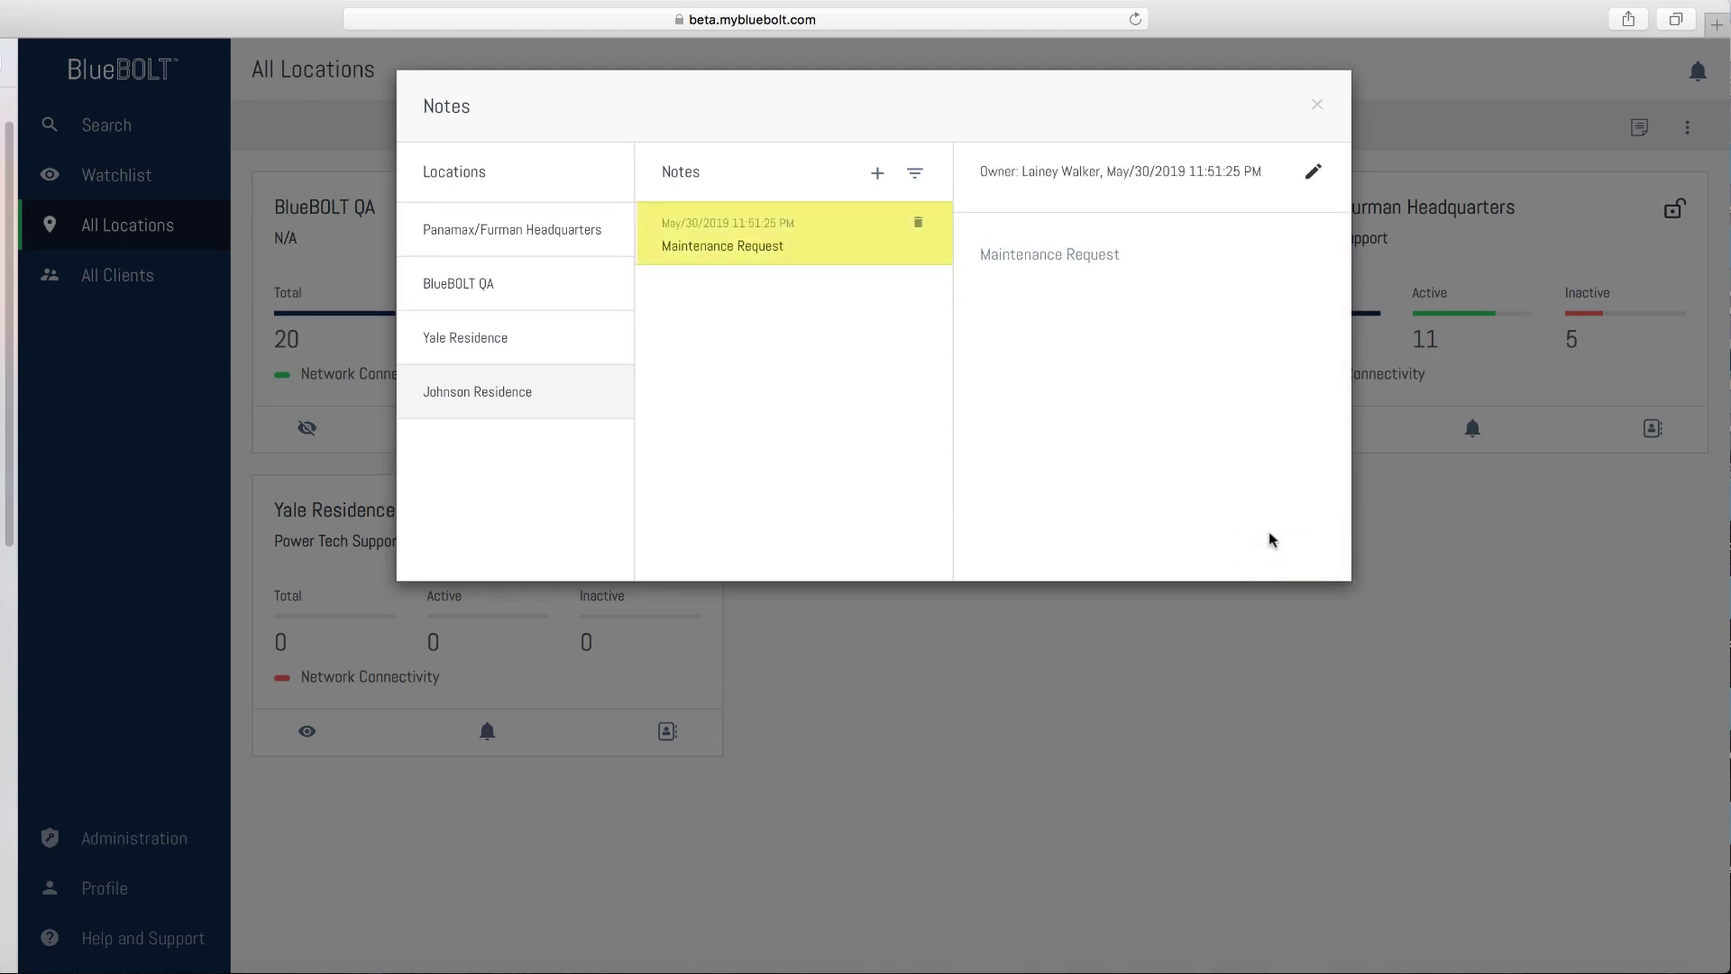
- Change the Johnson Residence note to "Maintenance Request Scheduled for Tuesday", save it and close the notes
click(885, 246)
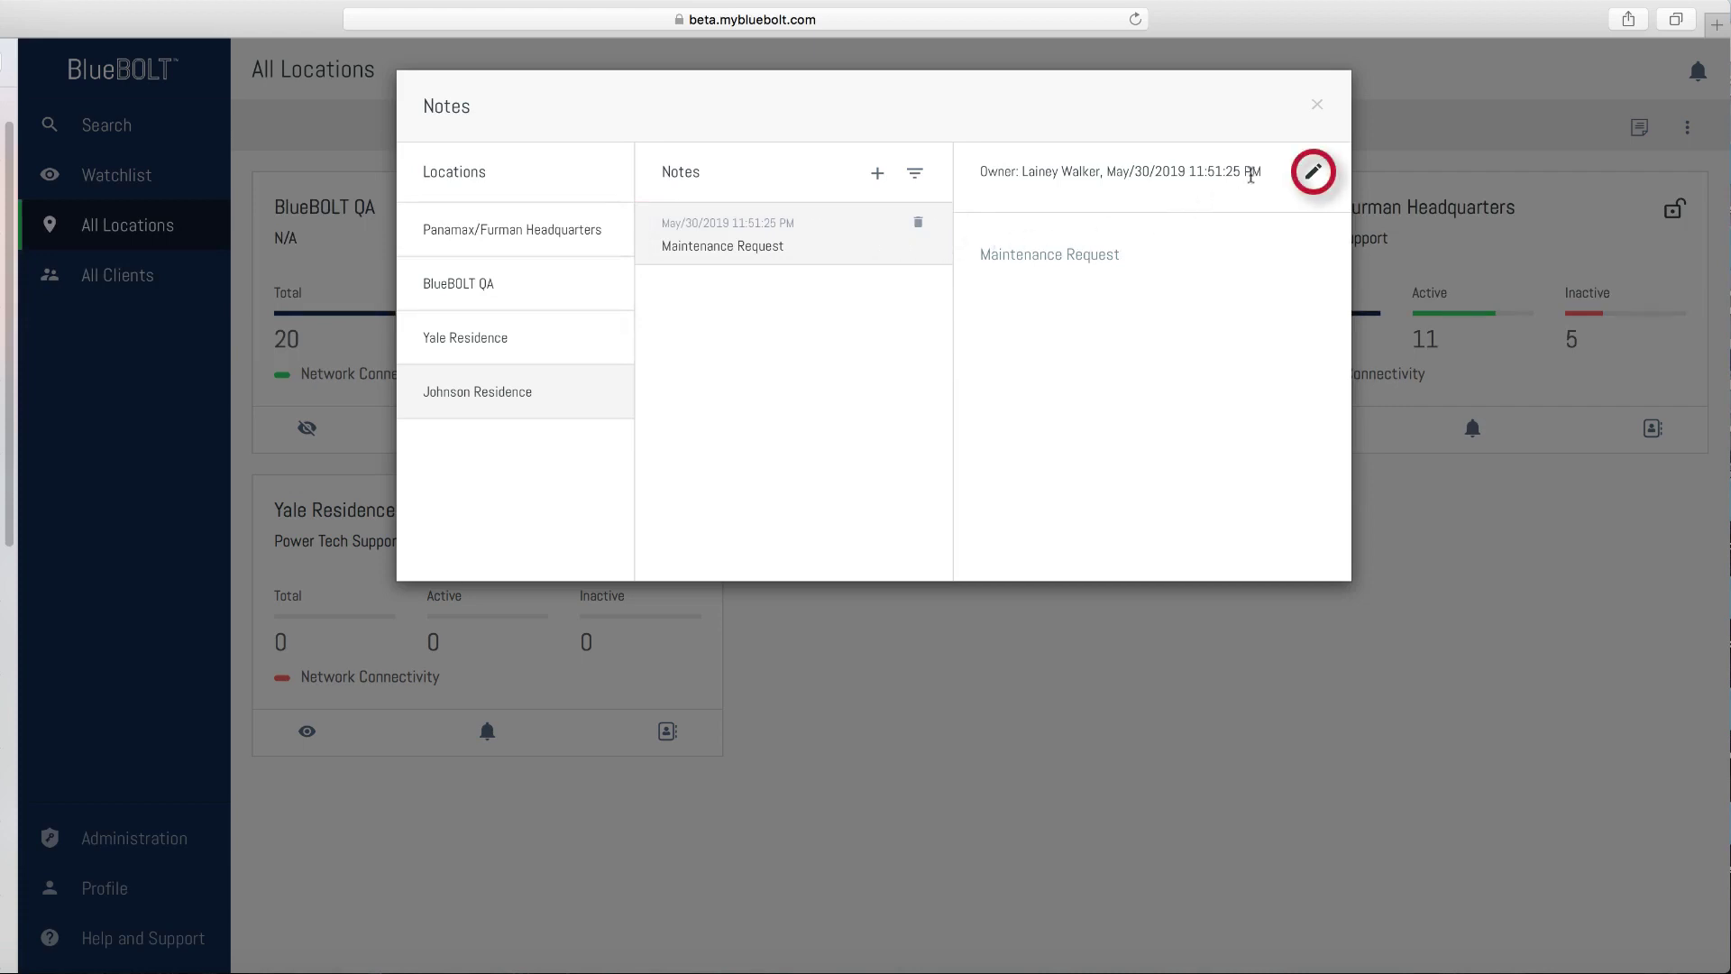
click(1315, 177)
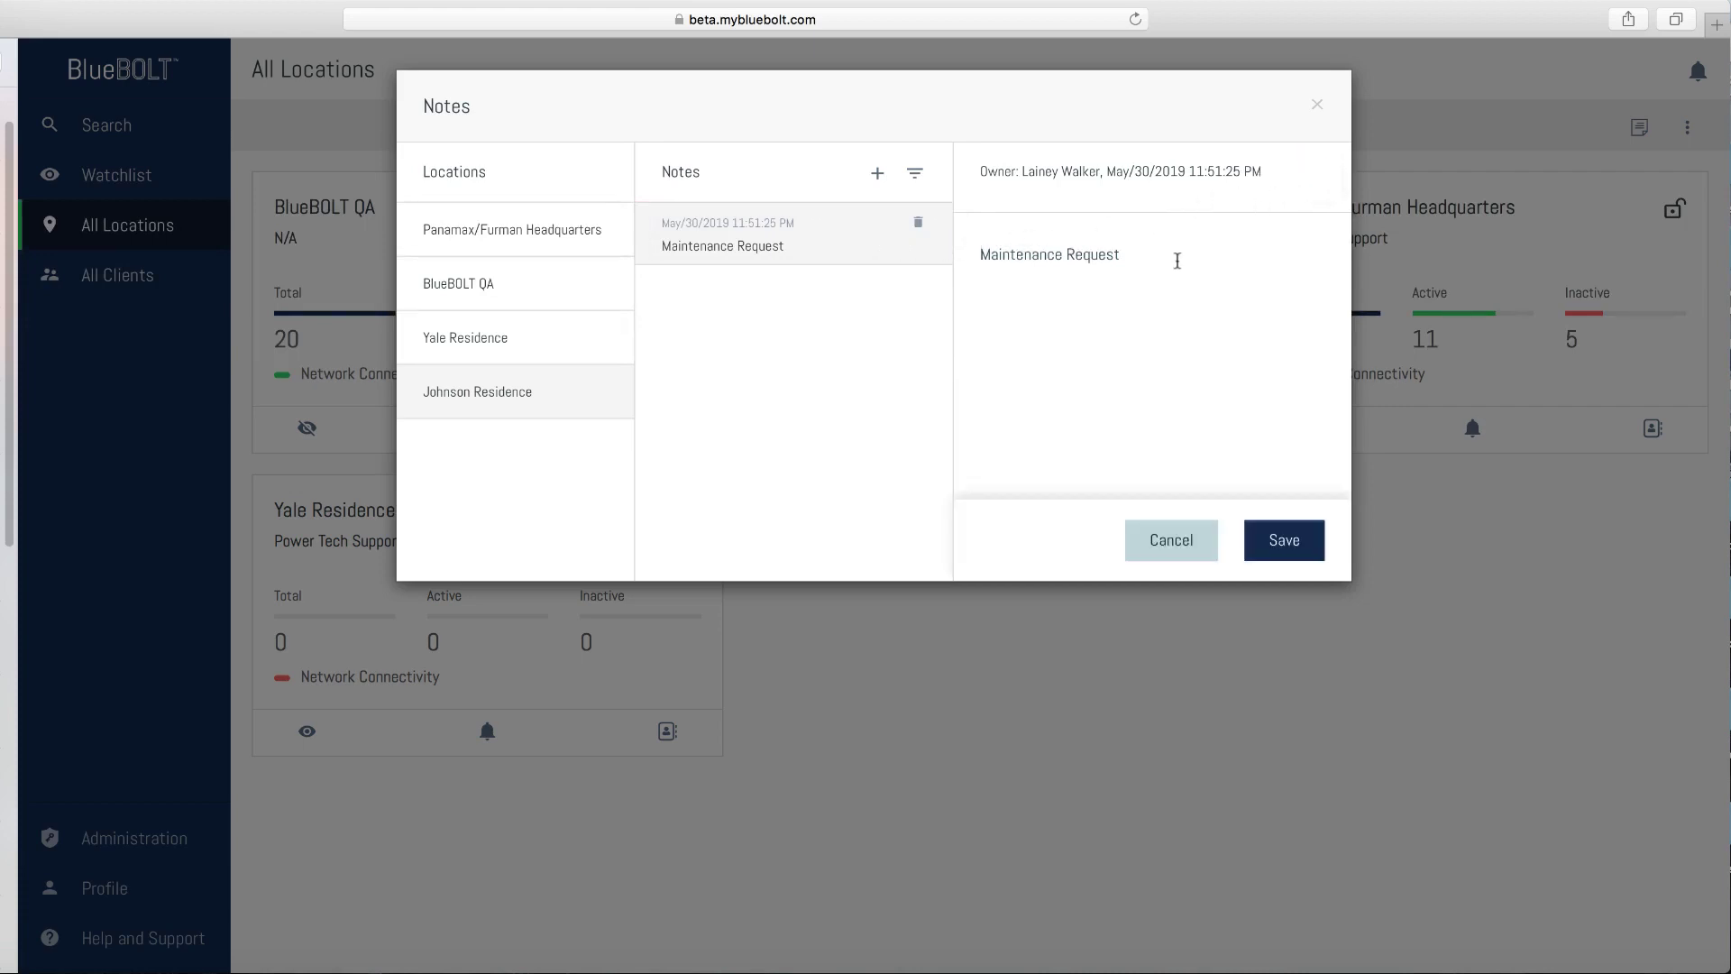
text(Scheduled for Tuesday)
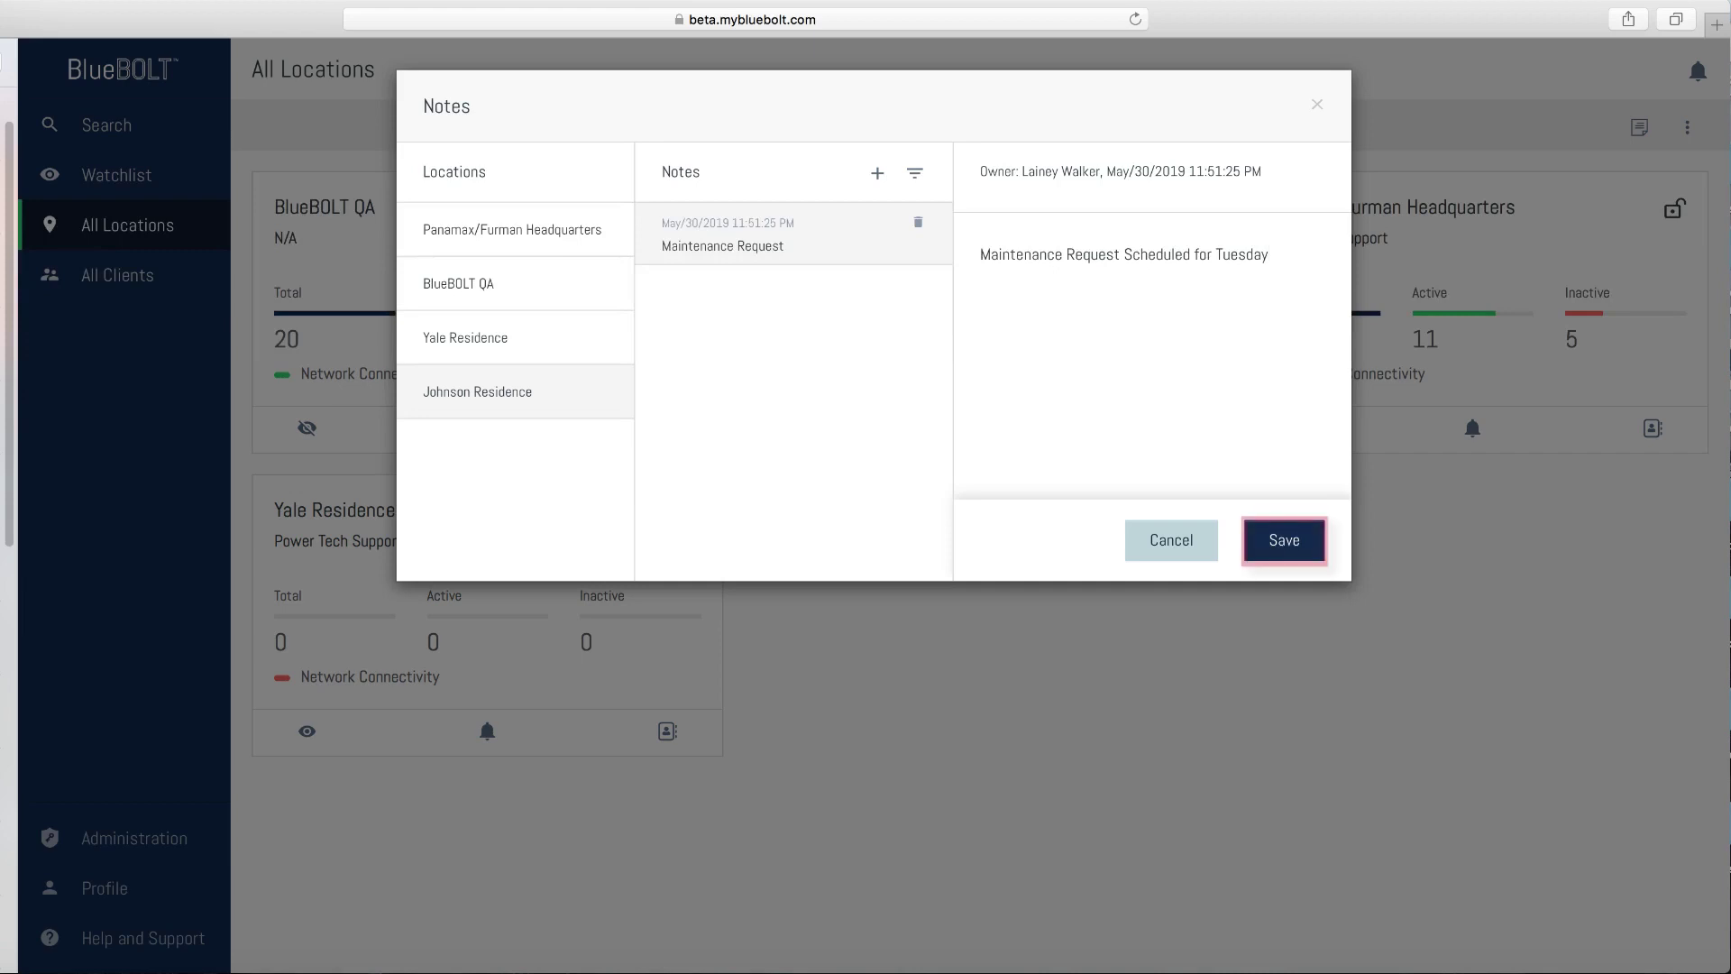
click(1277, 534)
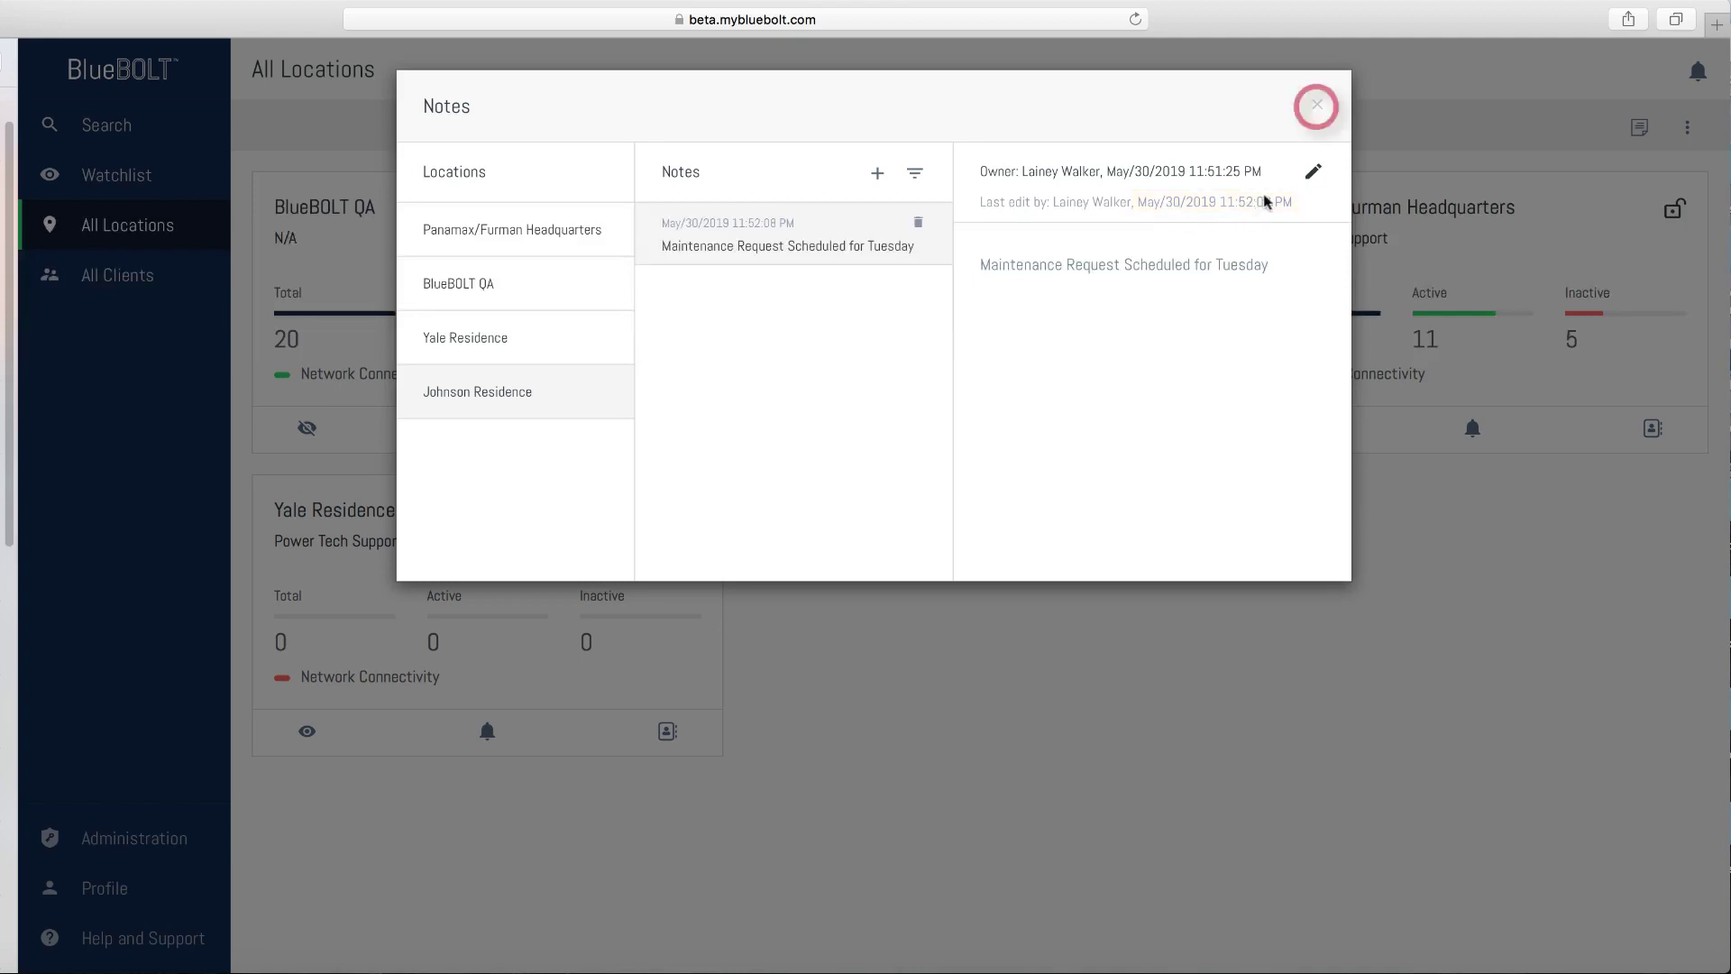
click(1317, 108)
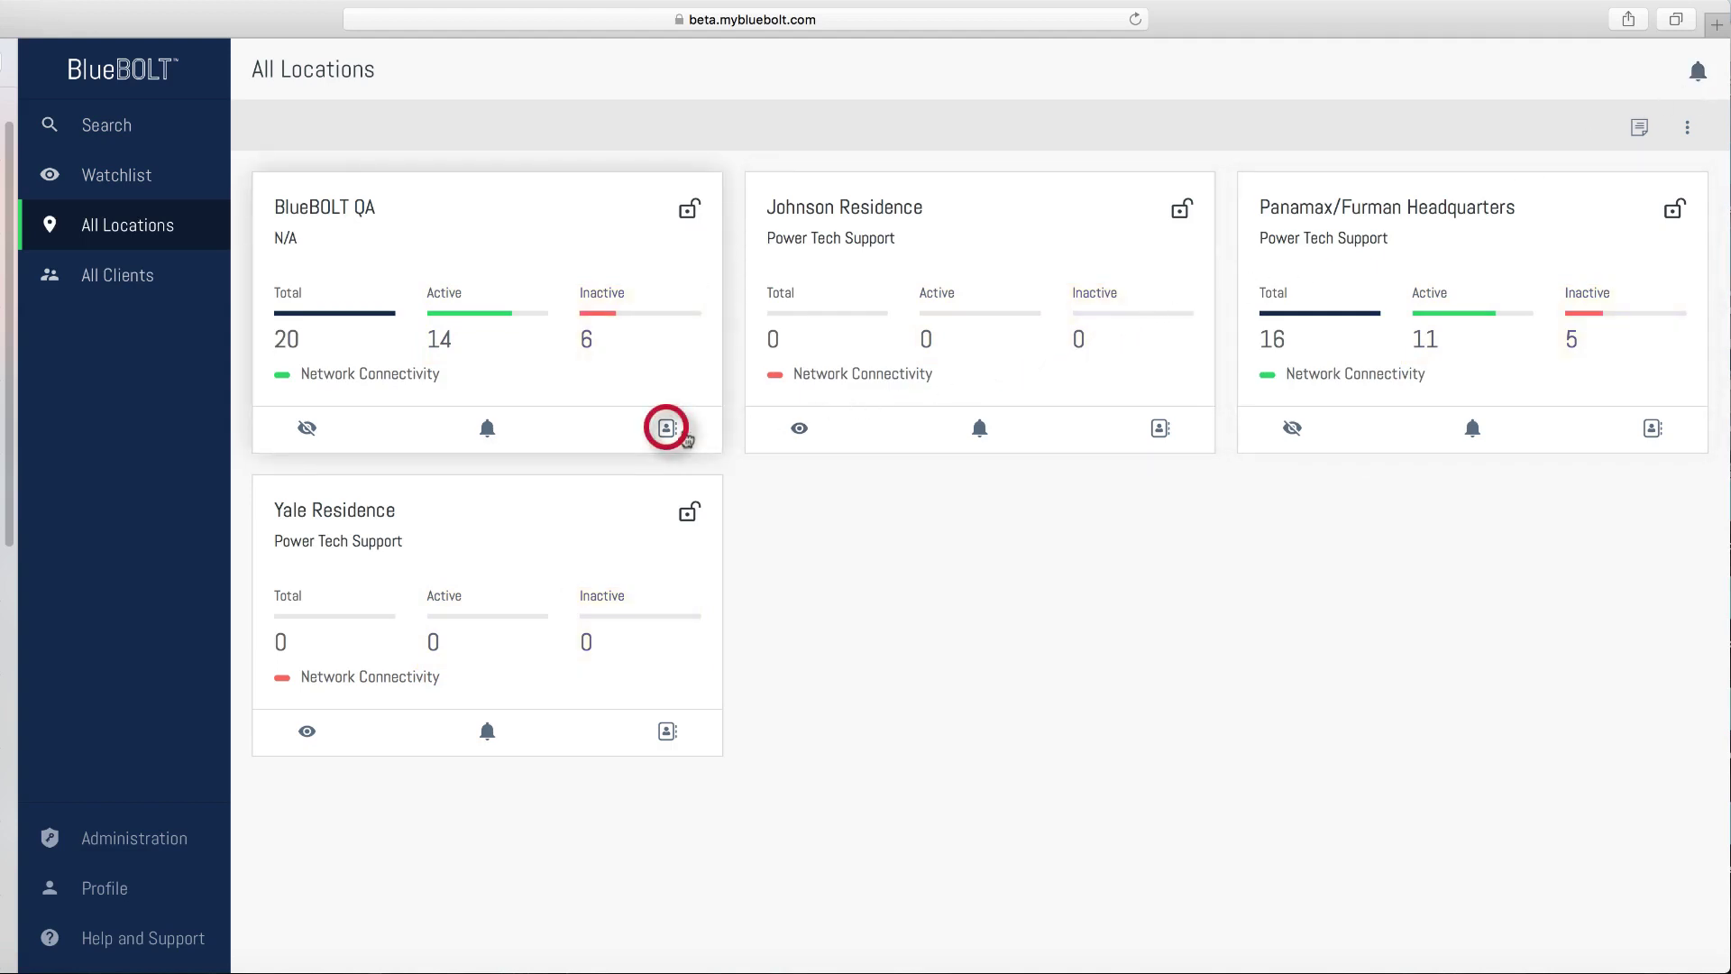
- Check the BlueBOLT QA location's alerts and the Watchlist, ending back at the overview of all locations
click(487, 427)
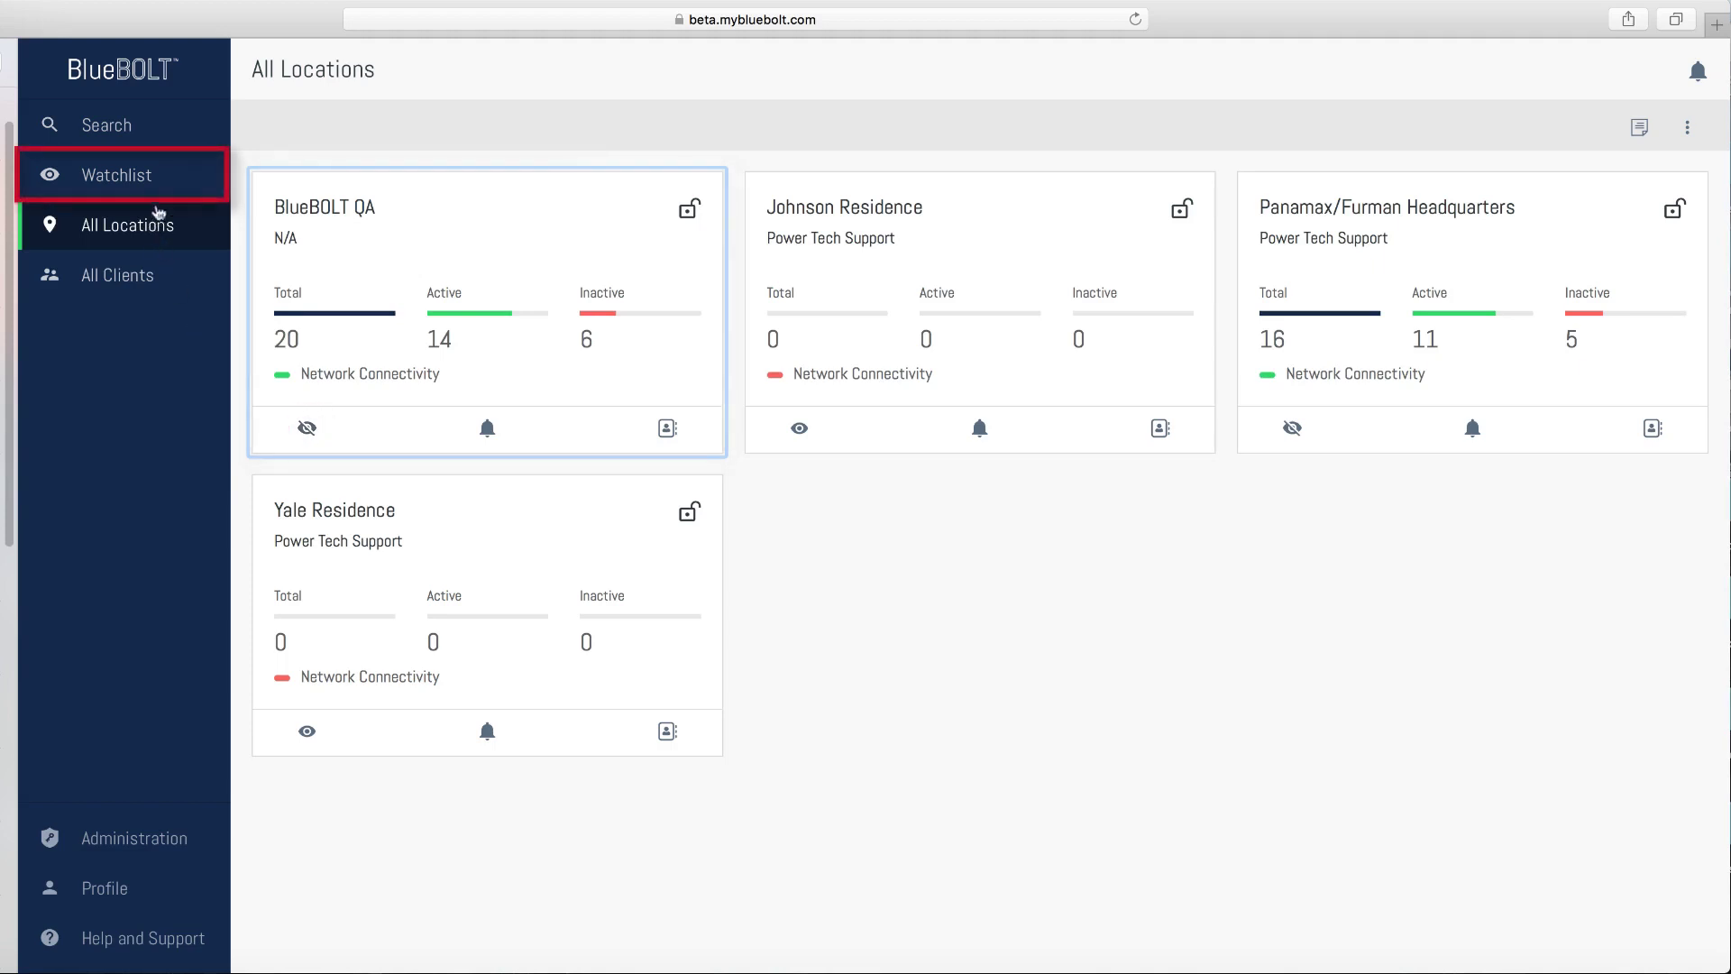
click(148, 176)
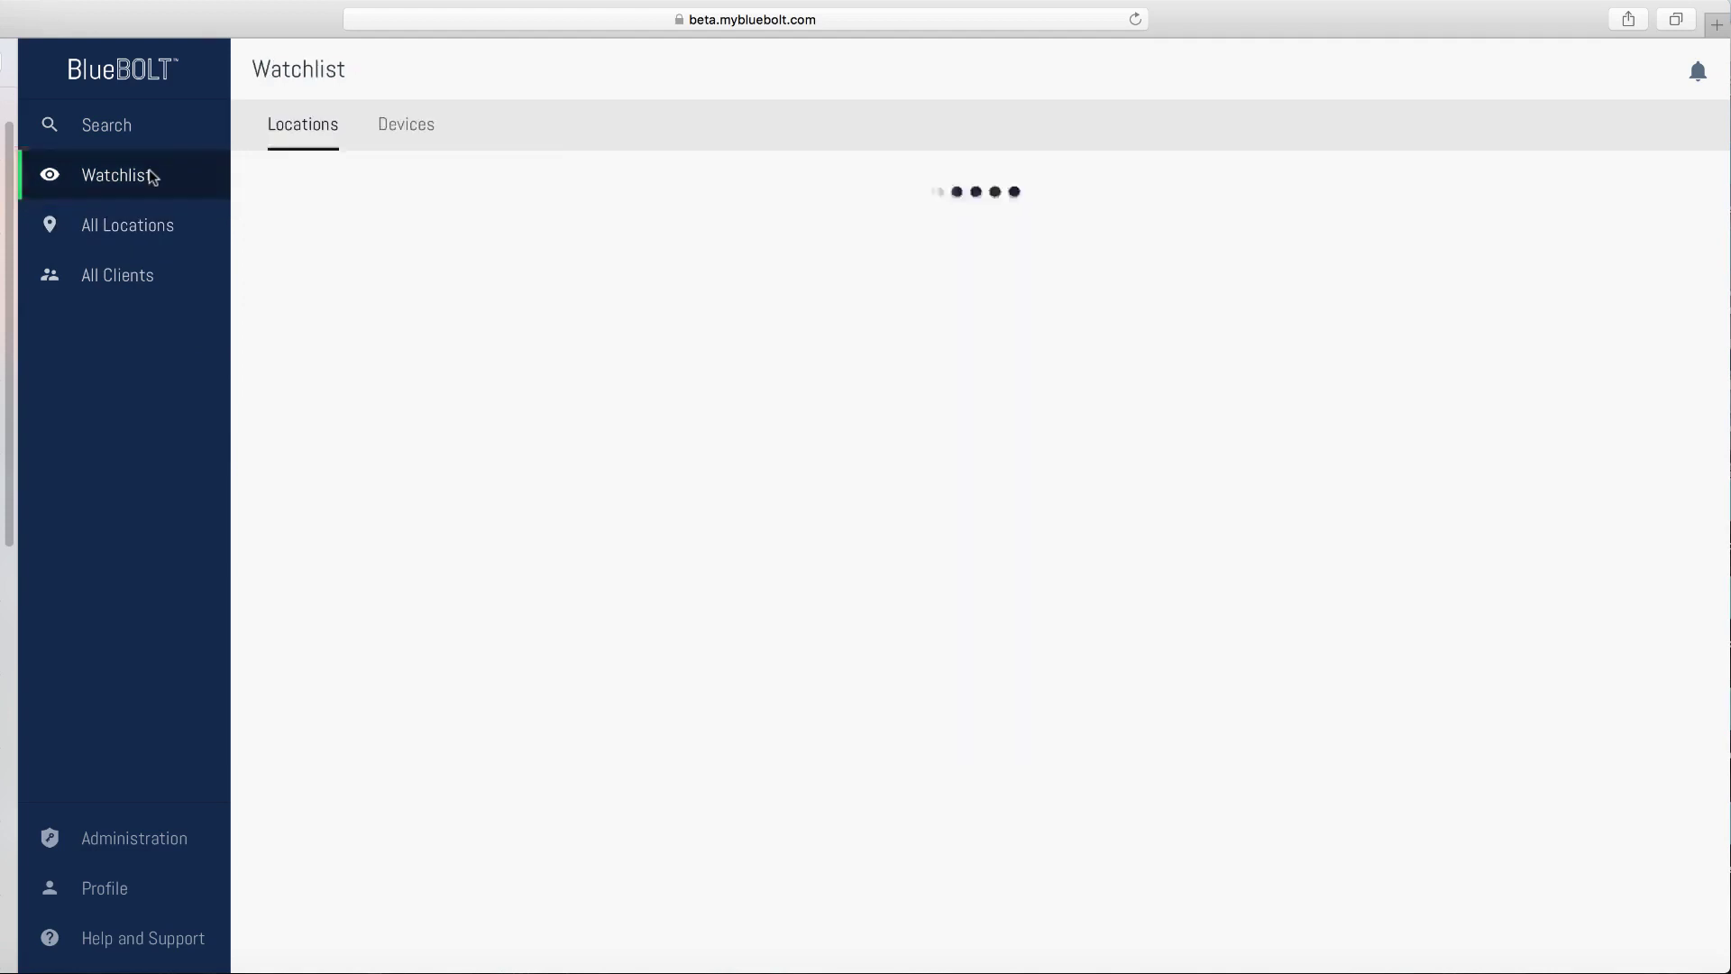
click(181, 233)
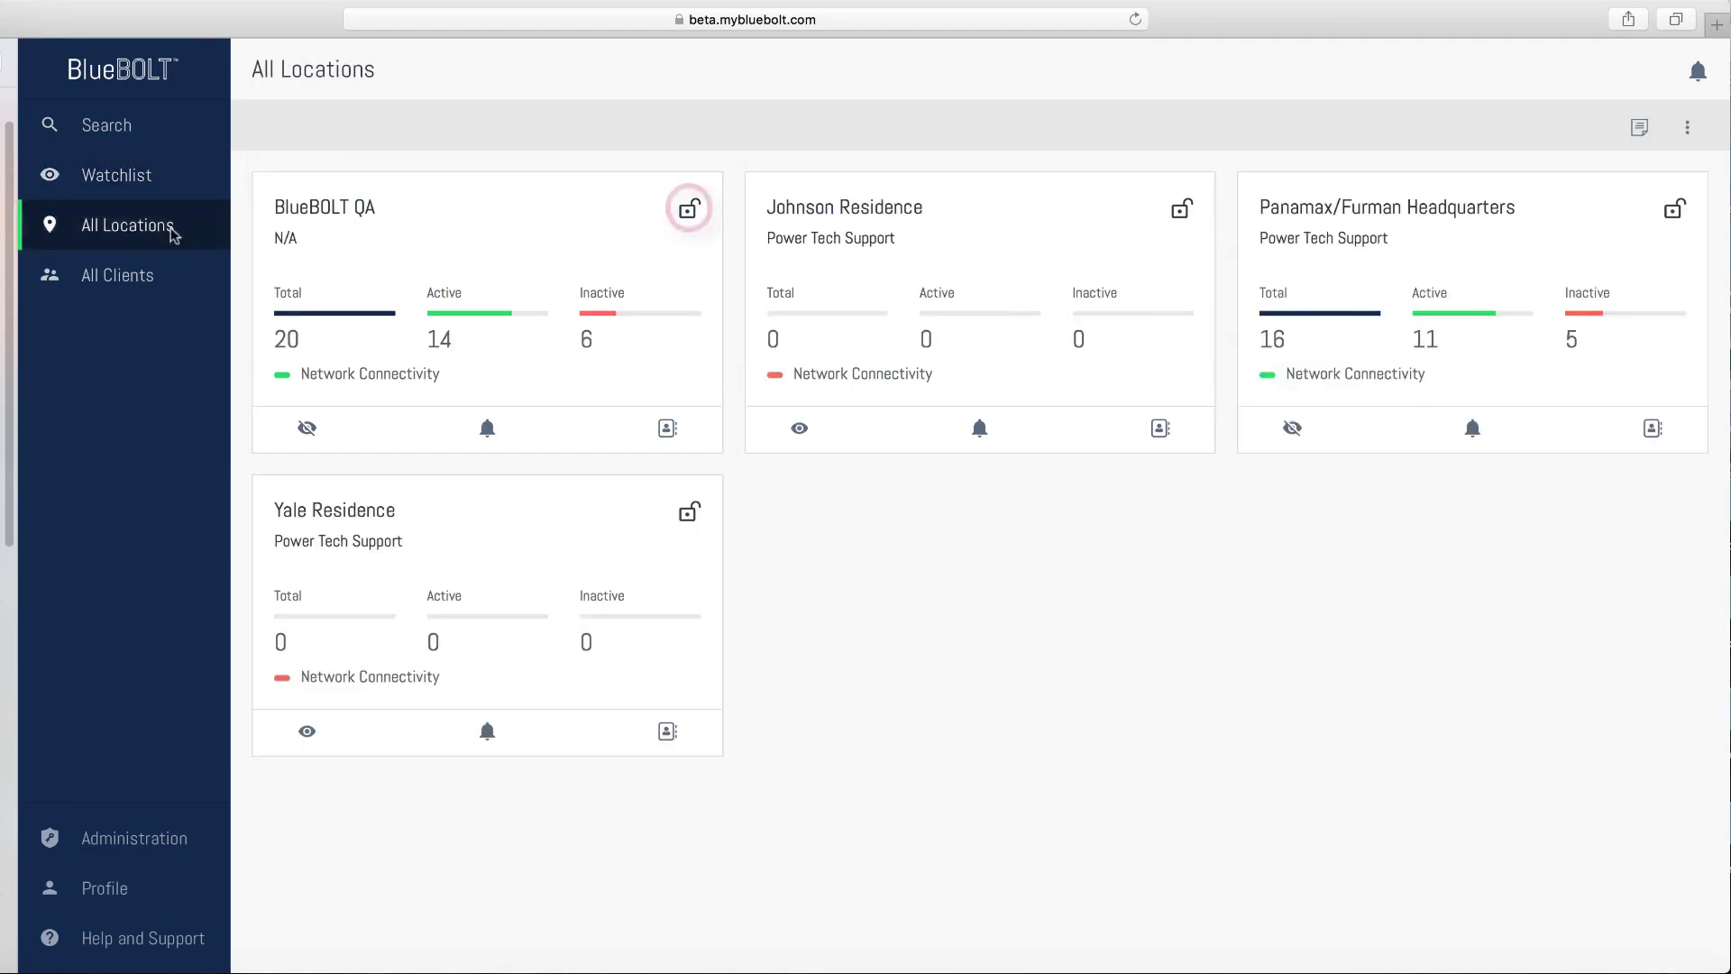
- Toggle the BlueBOLT QA location's lock and show the outlets of its Happiest SM3-PRO device
click(692, 214)
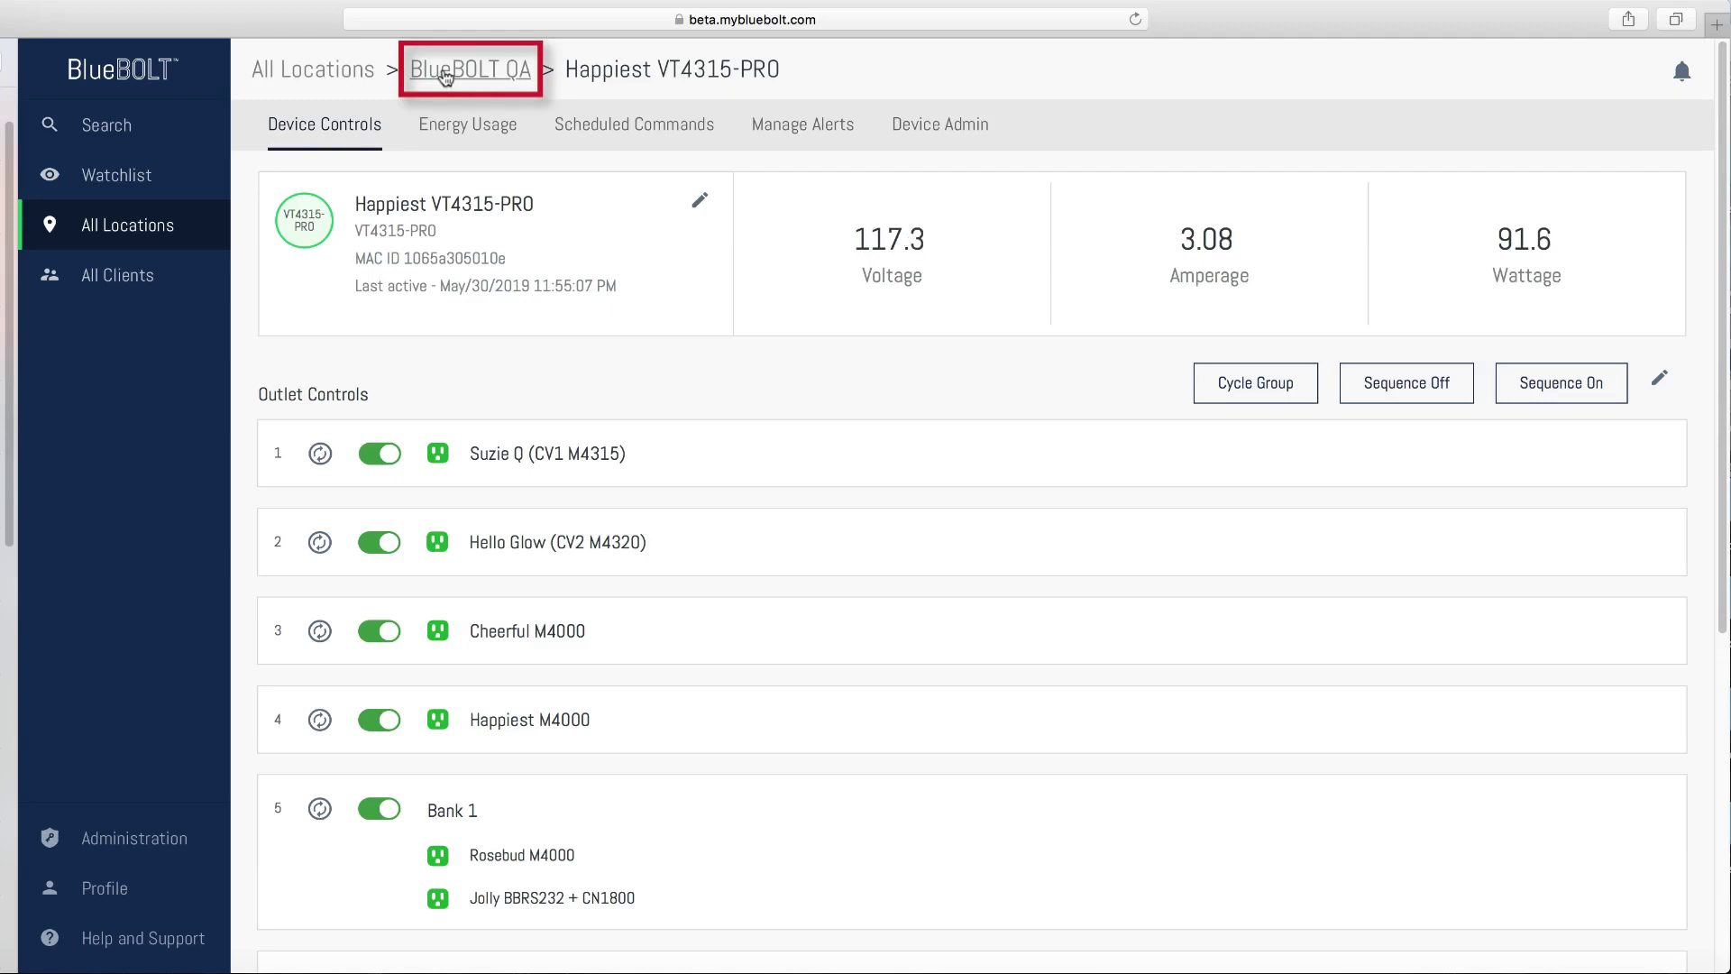
click(445, 76)
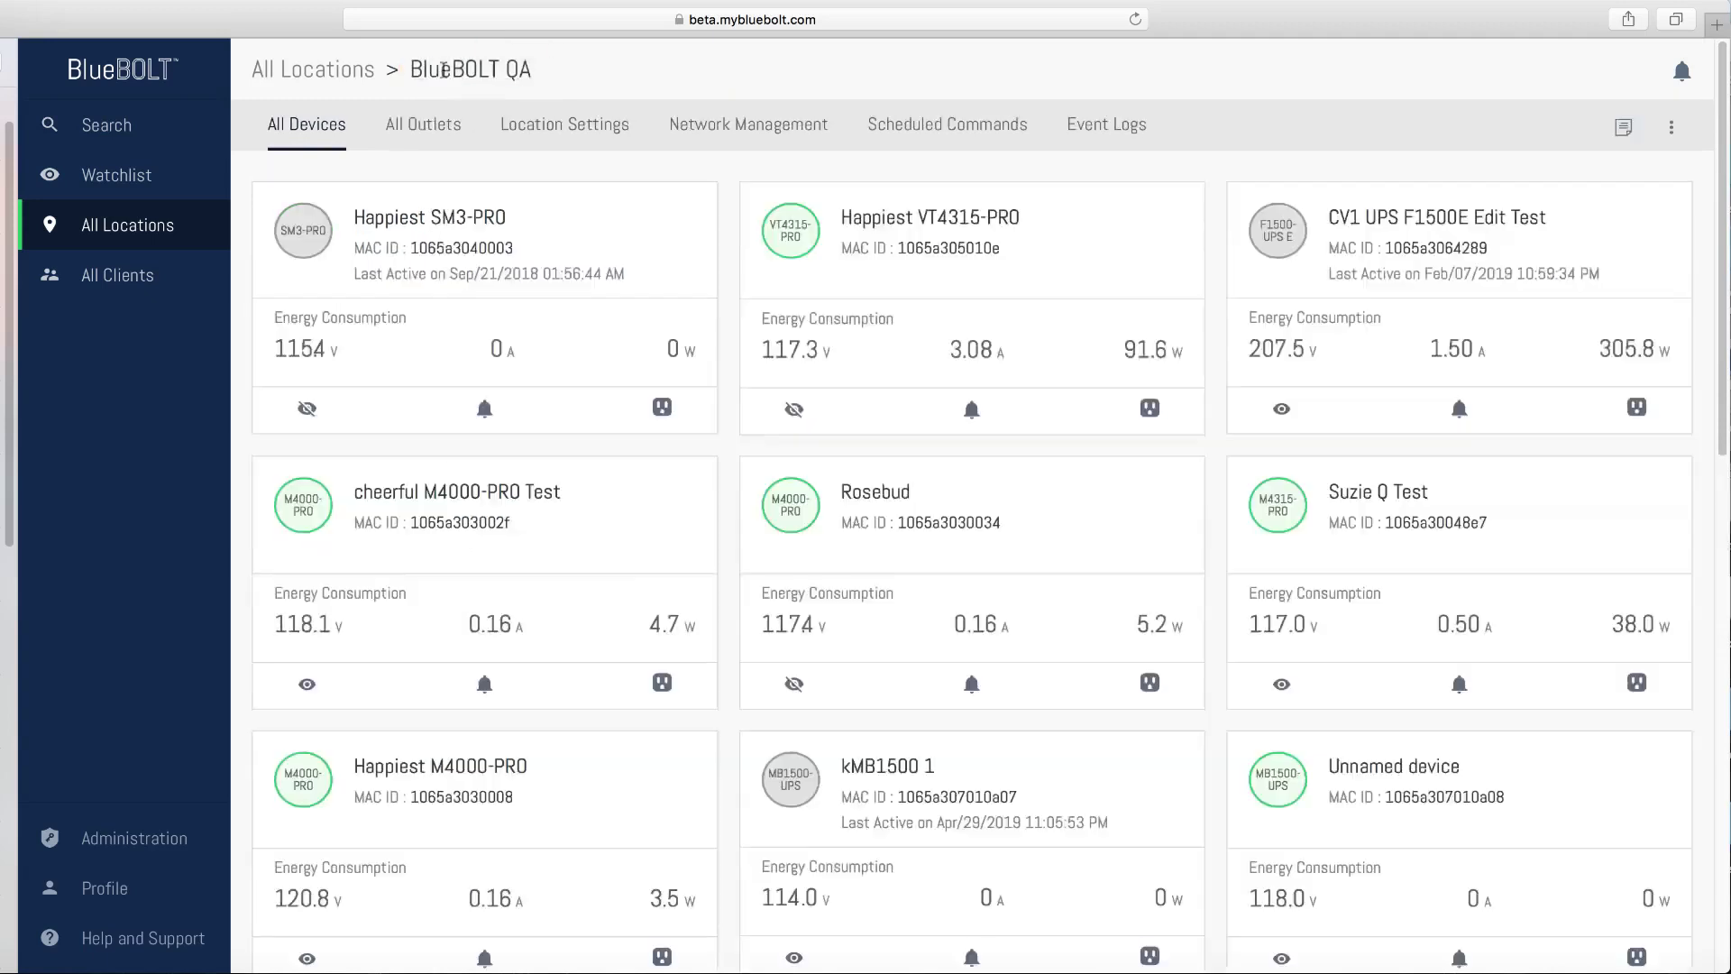
click(429, 143)
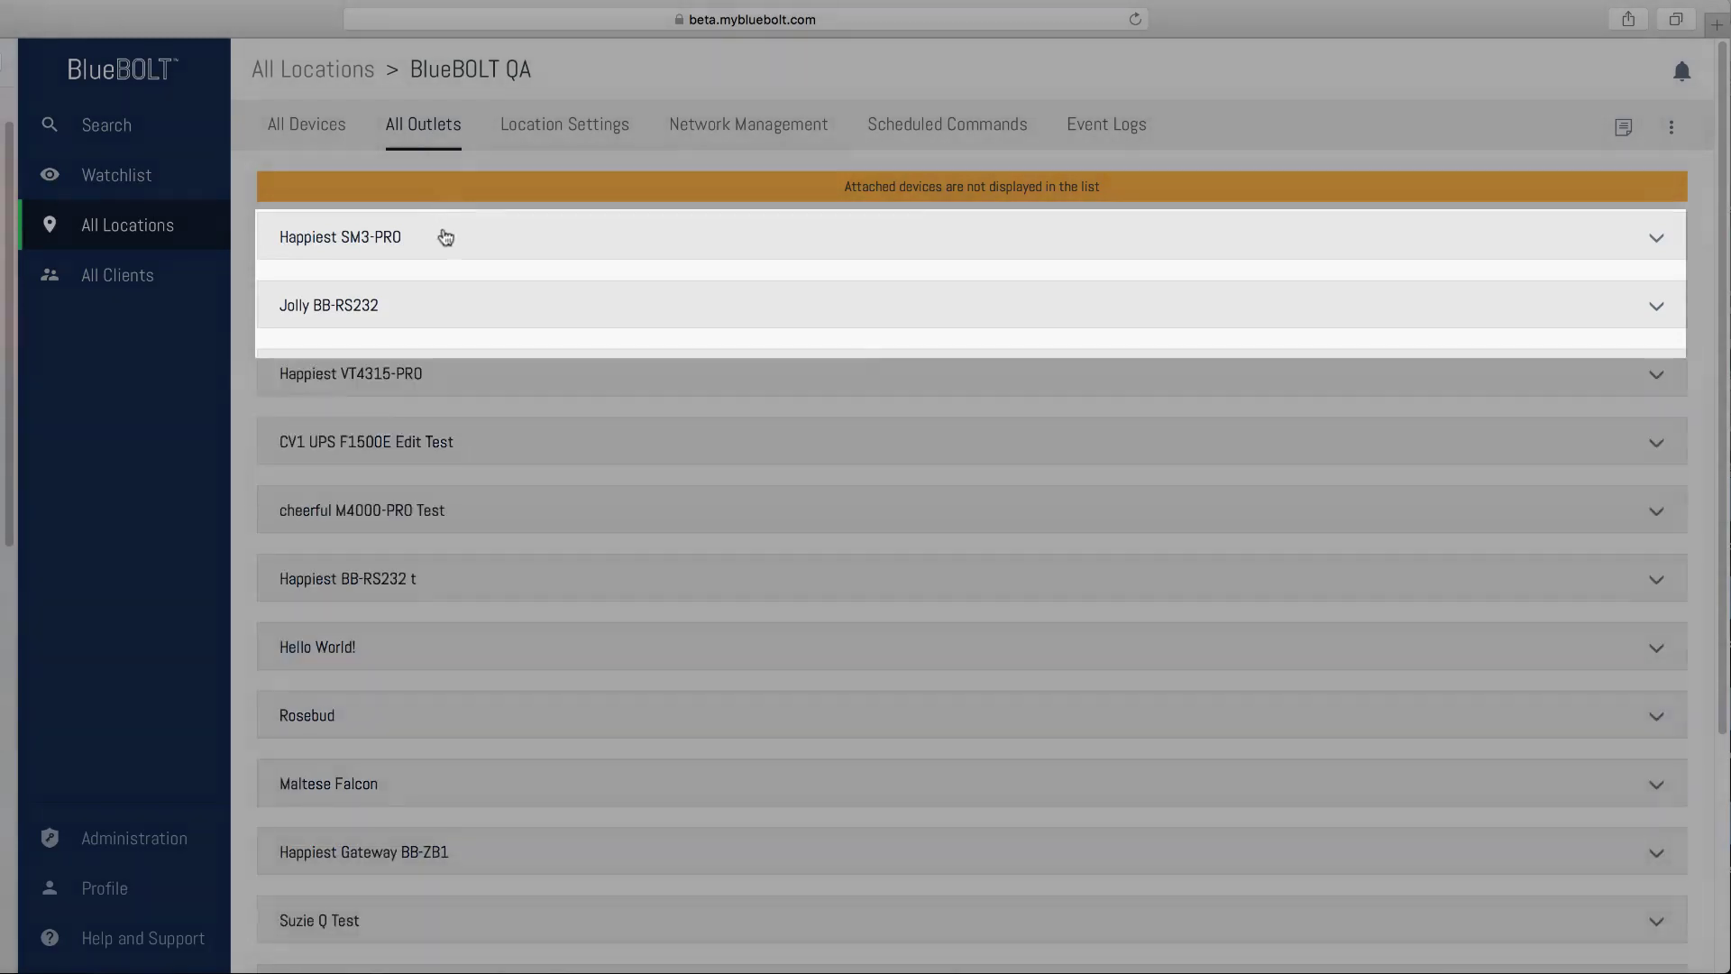
click(448, 249)
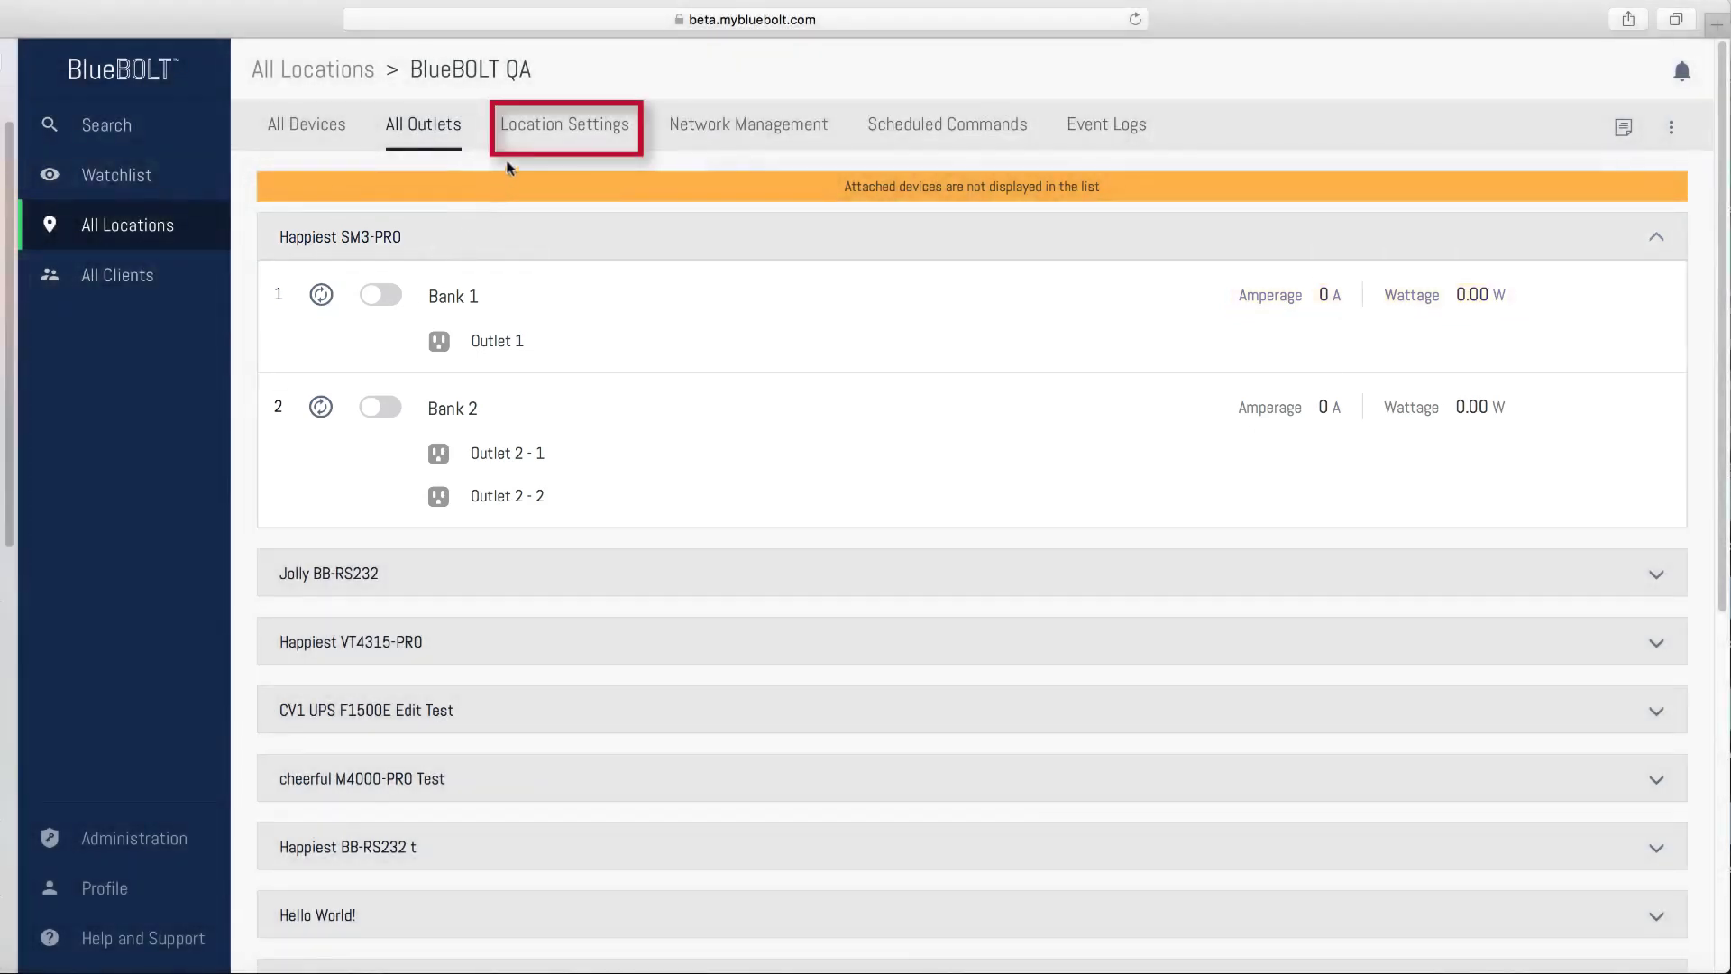
- Examine the general settings and address details of the BlueBOLT QA location
click(530, 144)
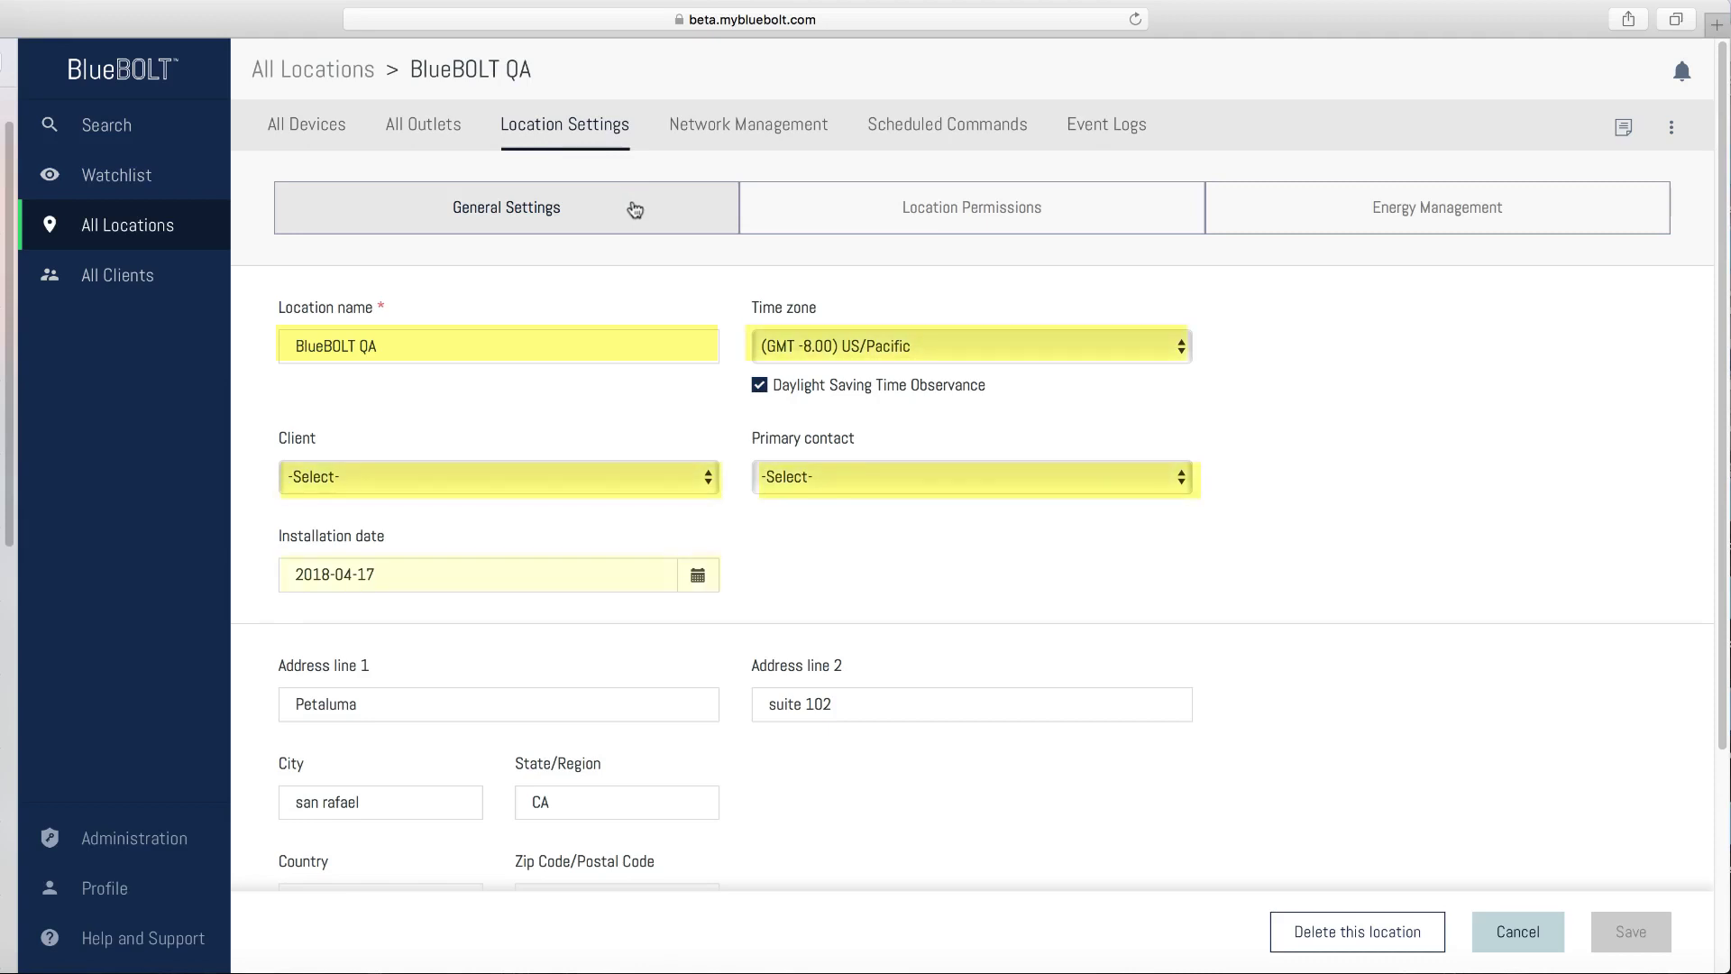
scroll(680, 685, down, 2)
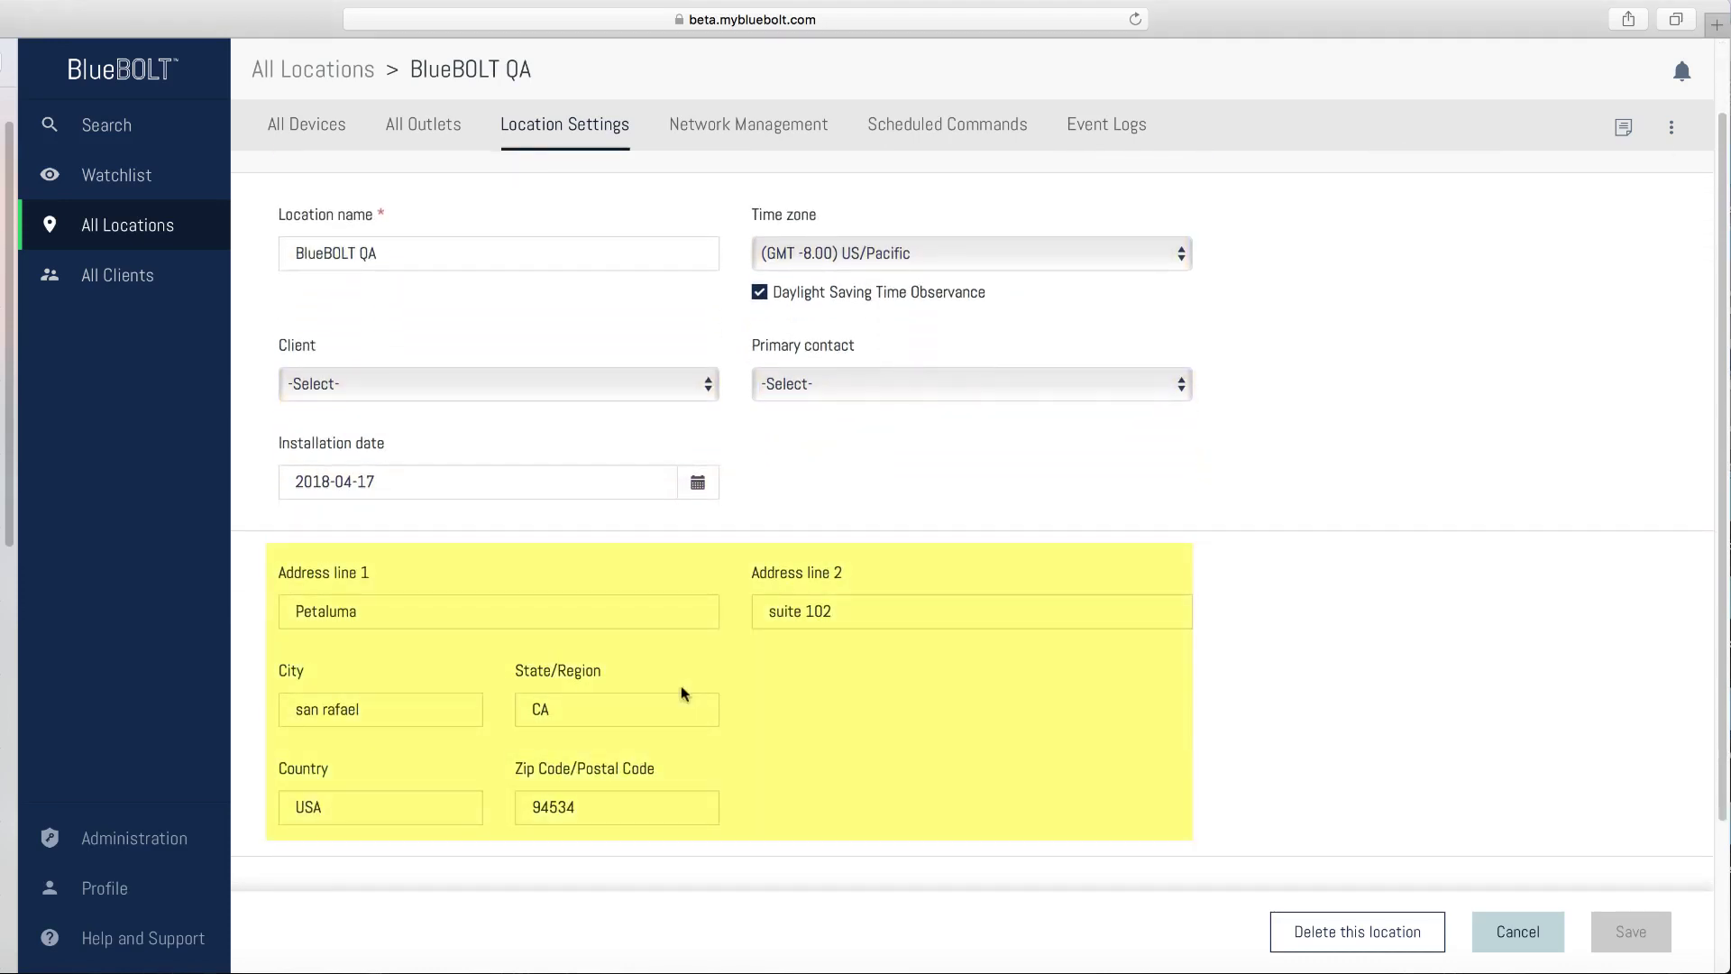
- Set the BlueBOLT QA location's device view to Device Controls and save the location settings
scroll(681, 688, down, 4)
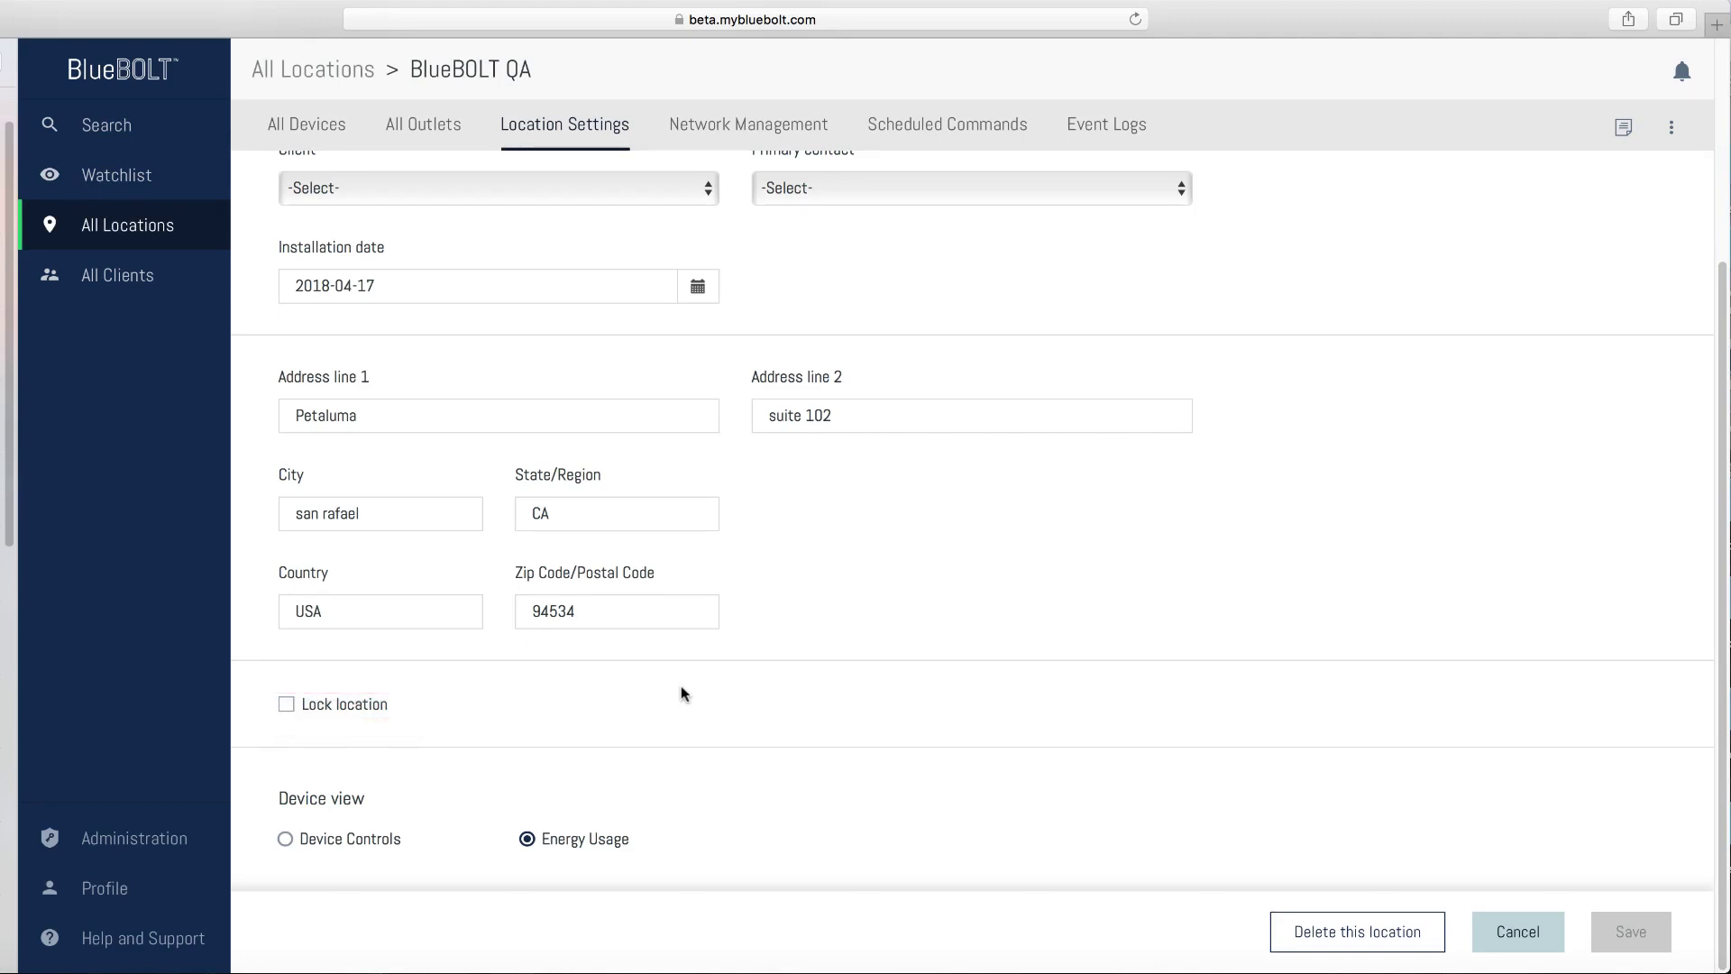
click(287, 839)
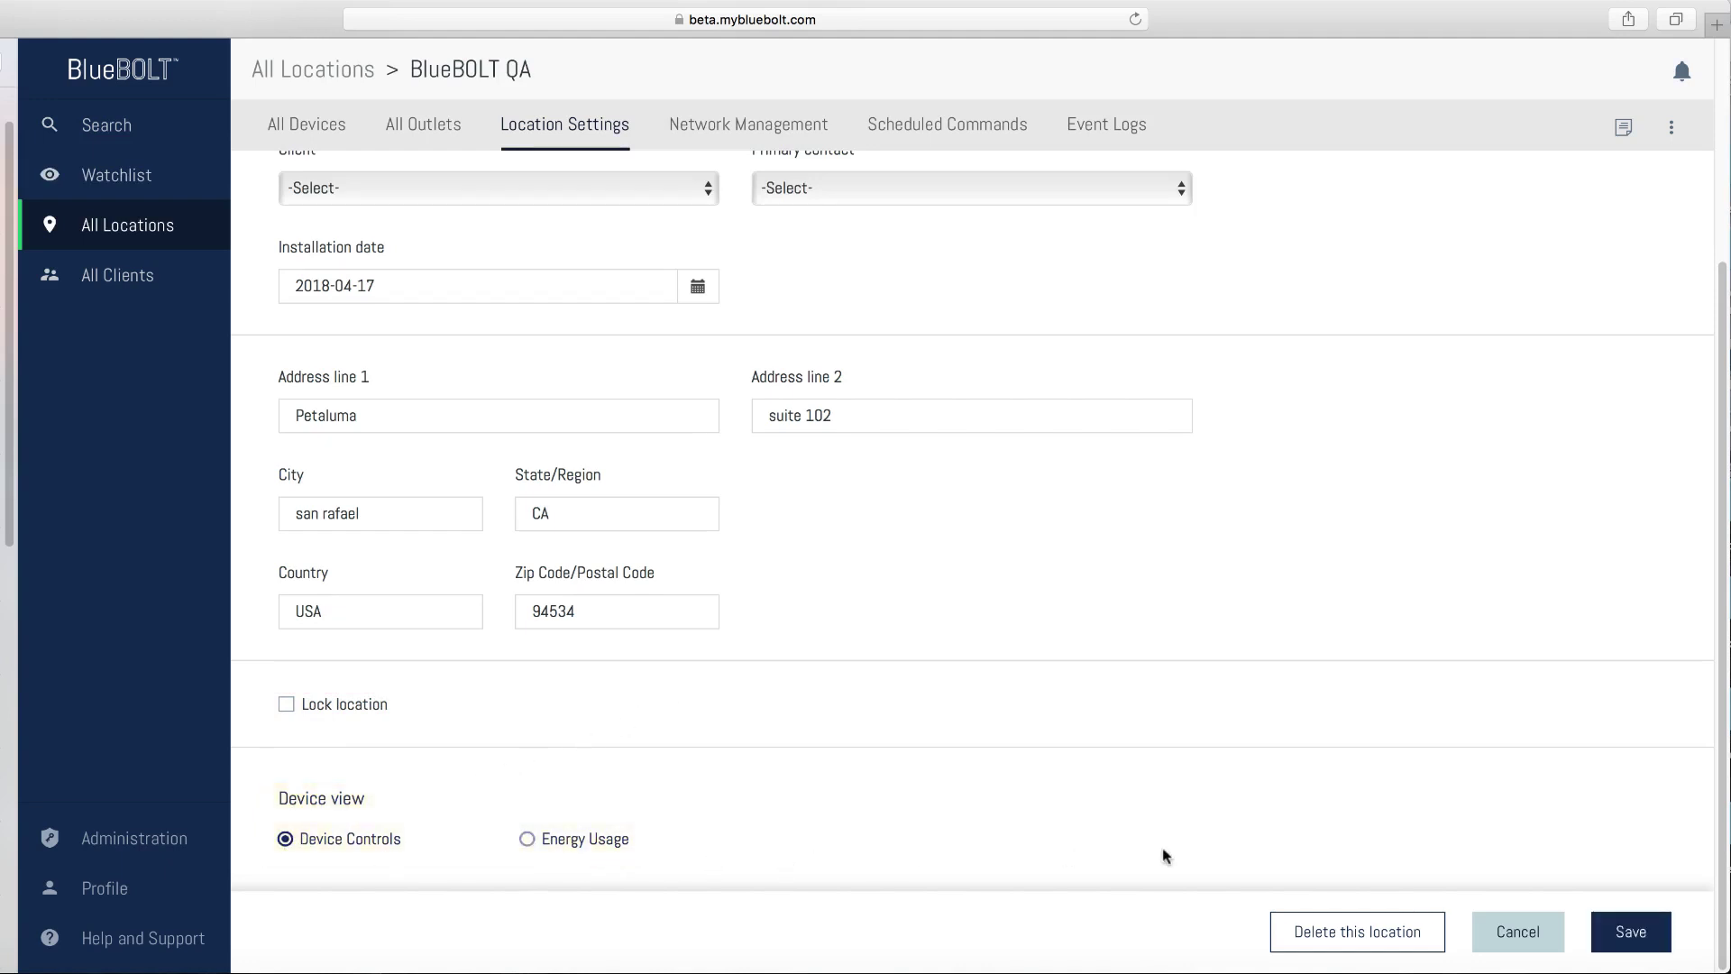
click(1632, 930)
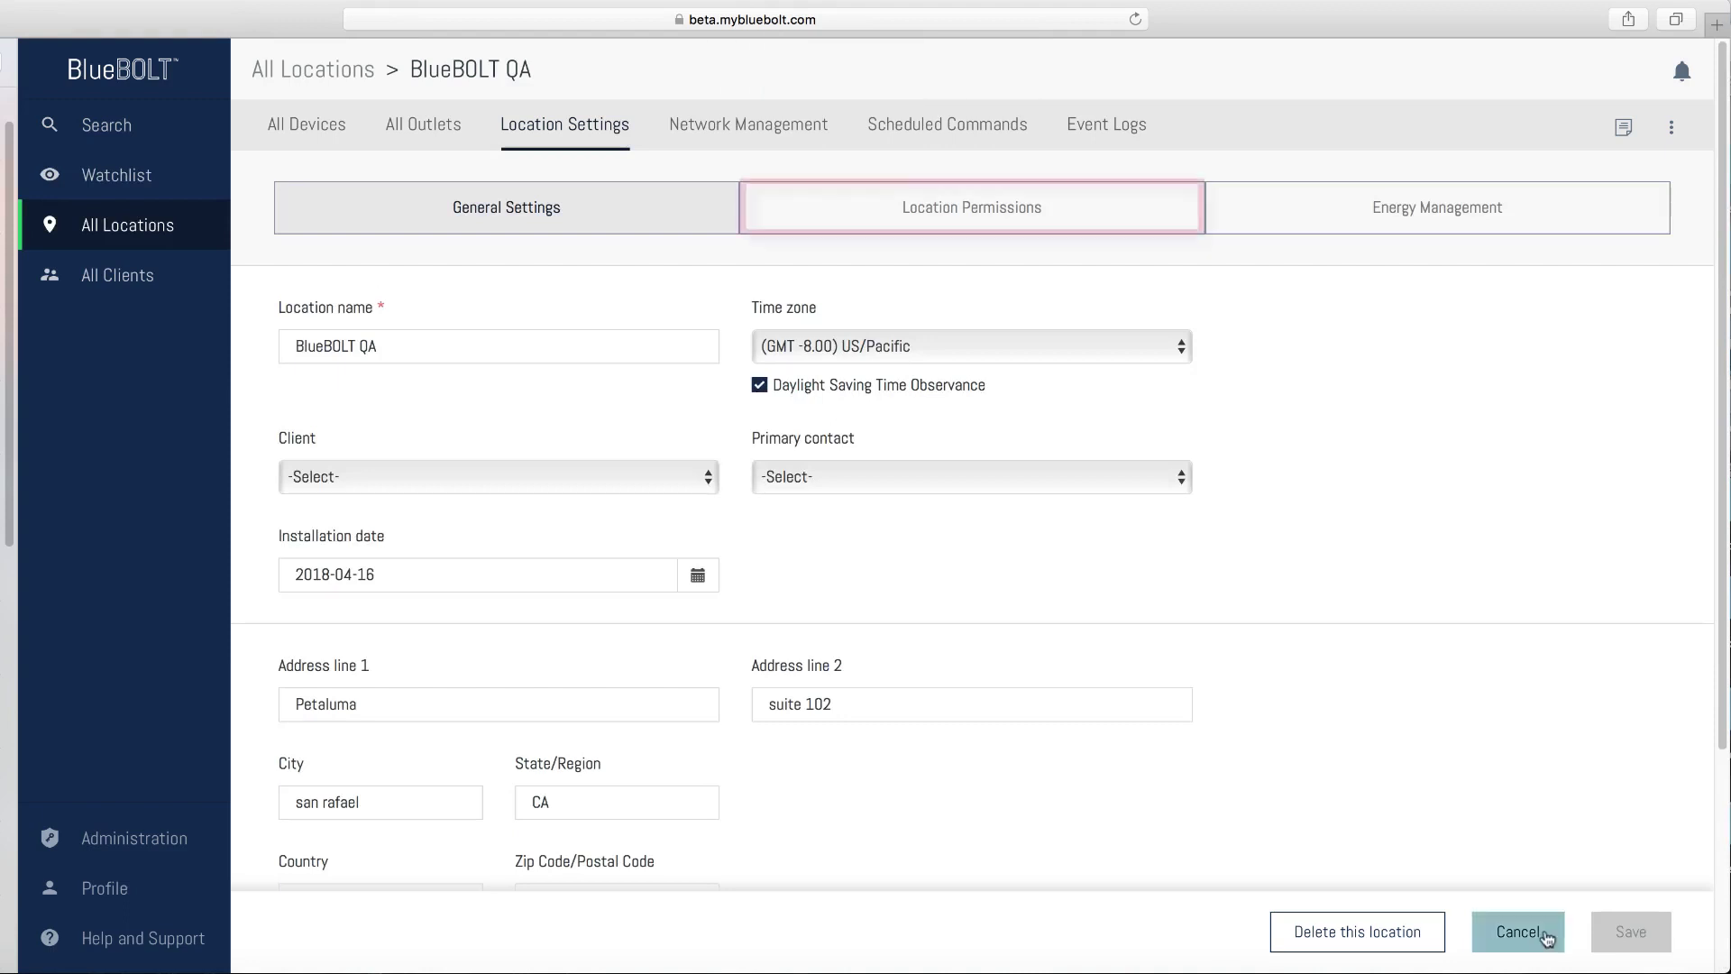
- Review the BlueBOLT QA location's user permissions for each role, including the edit and delete options, and its energy management settings
click(1139, 217)
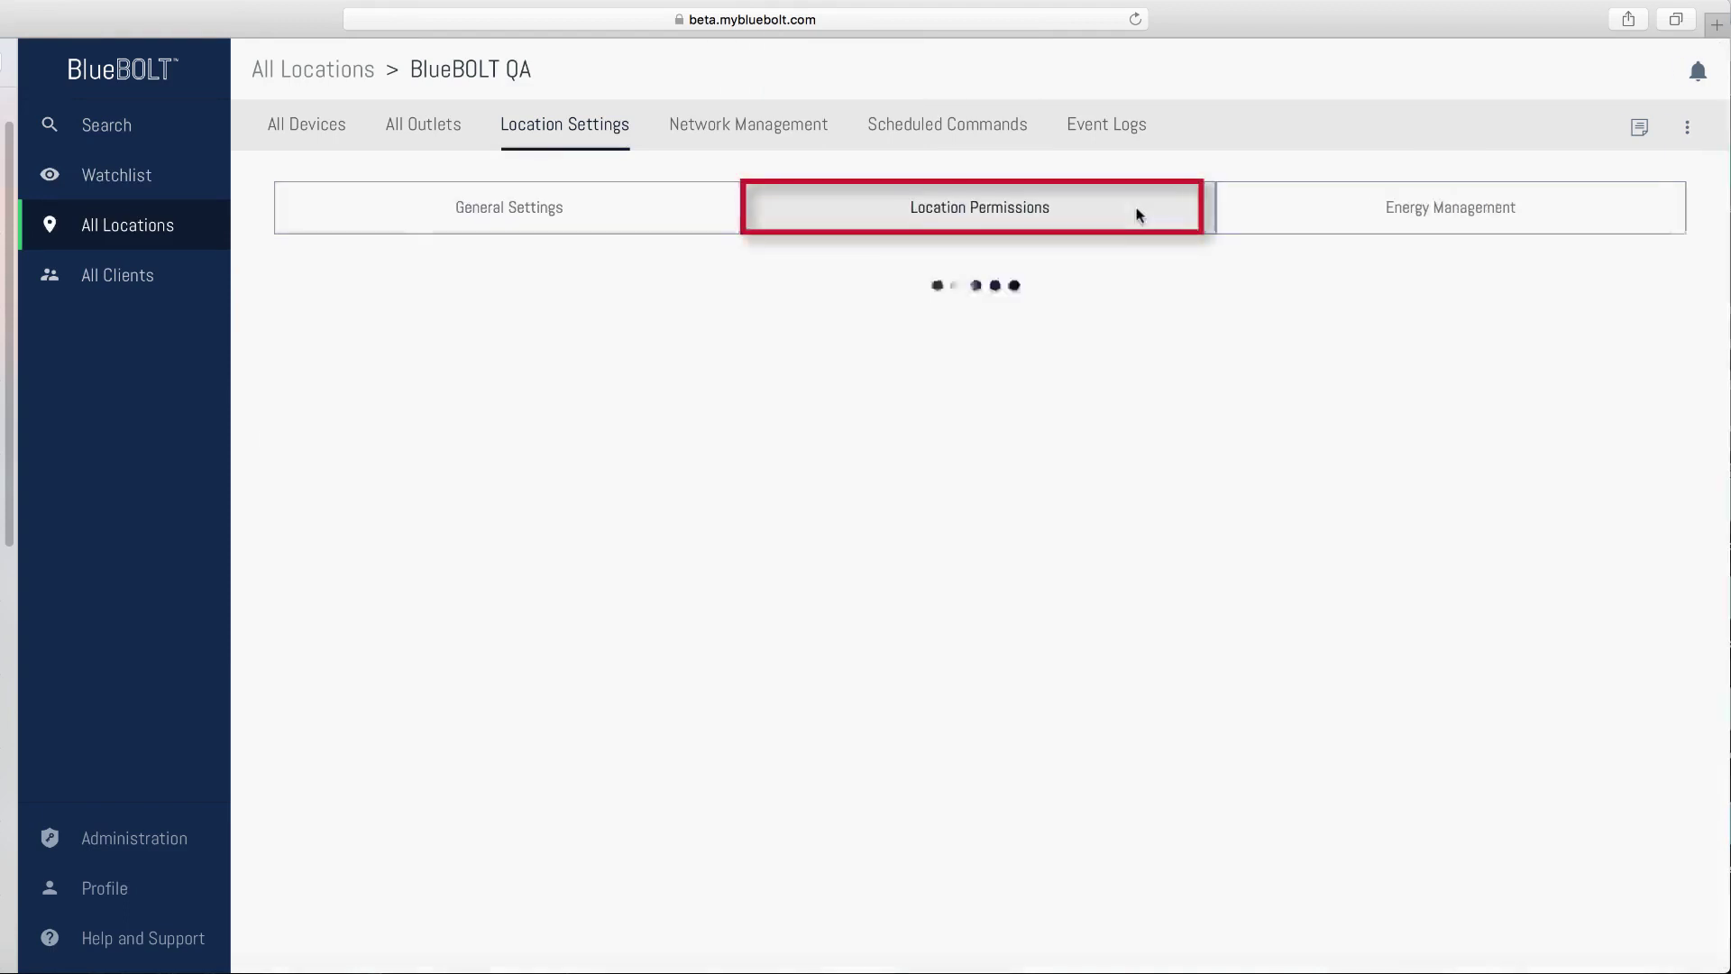
scroll(1054, 506, down, 3)
scroll(1053, 507, down, 2)
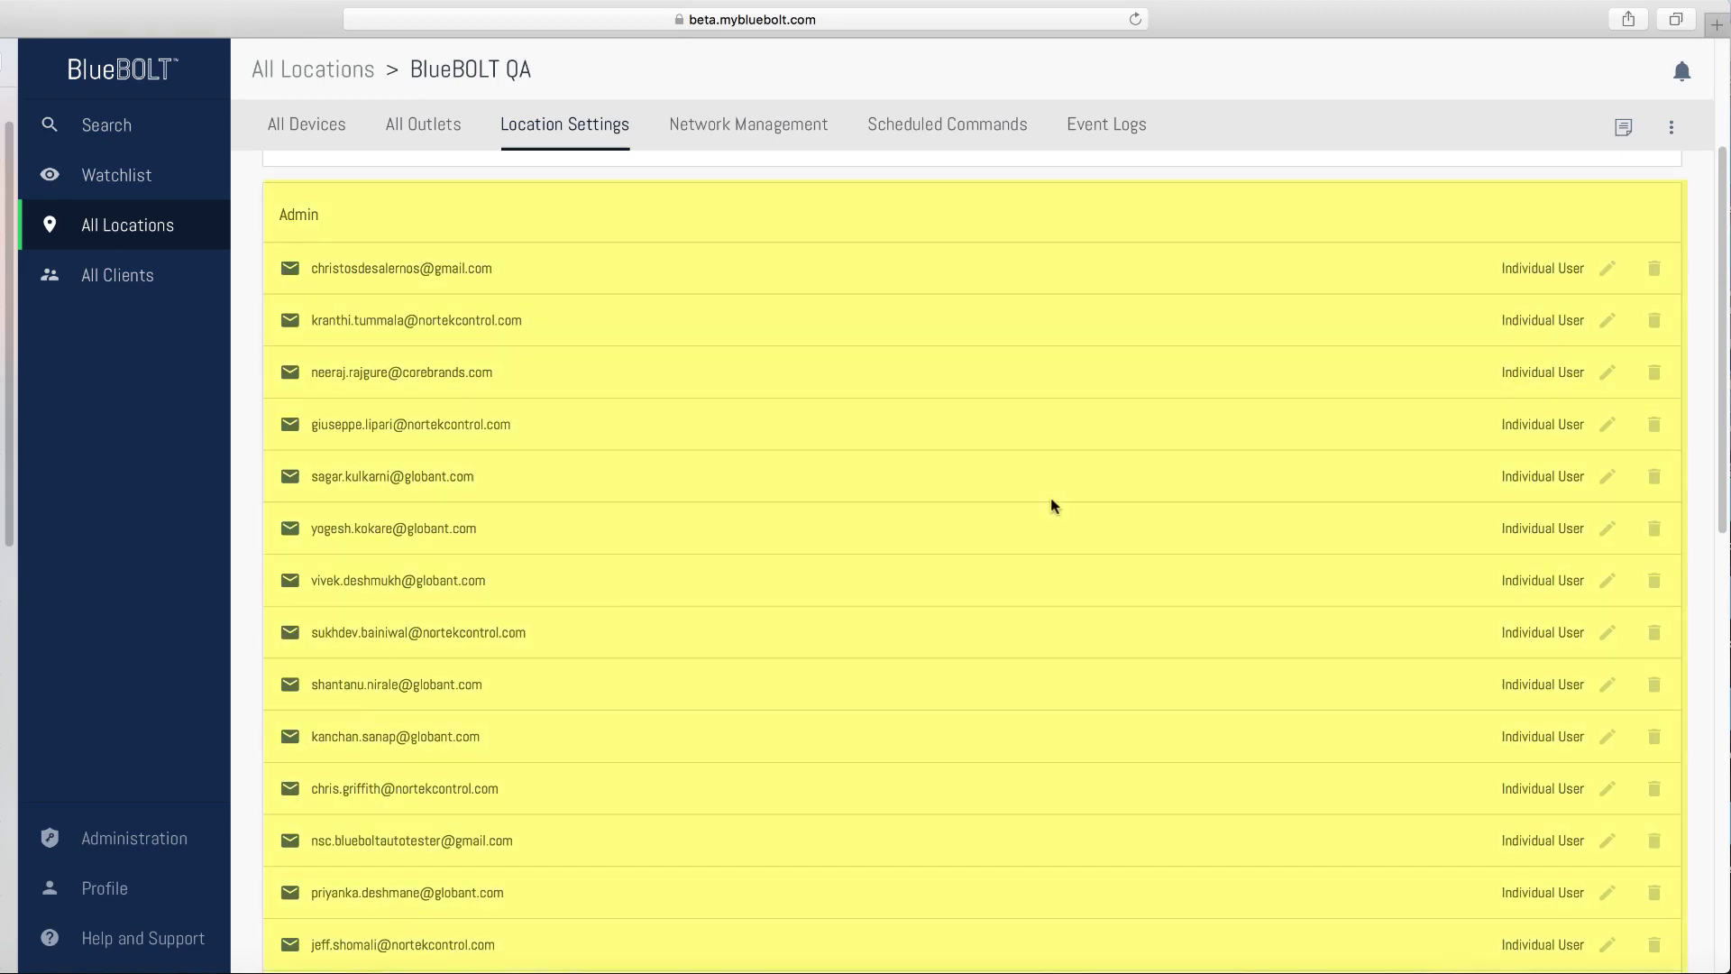
scroll(1053, 506, down, 10)
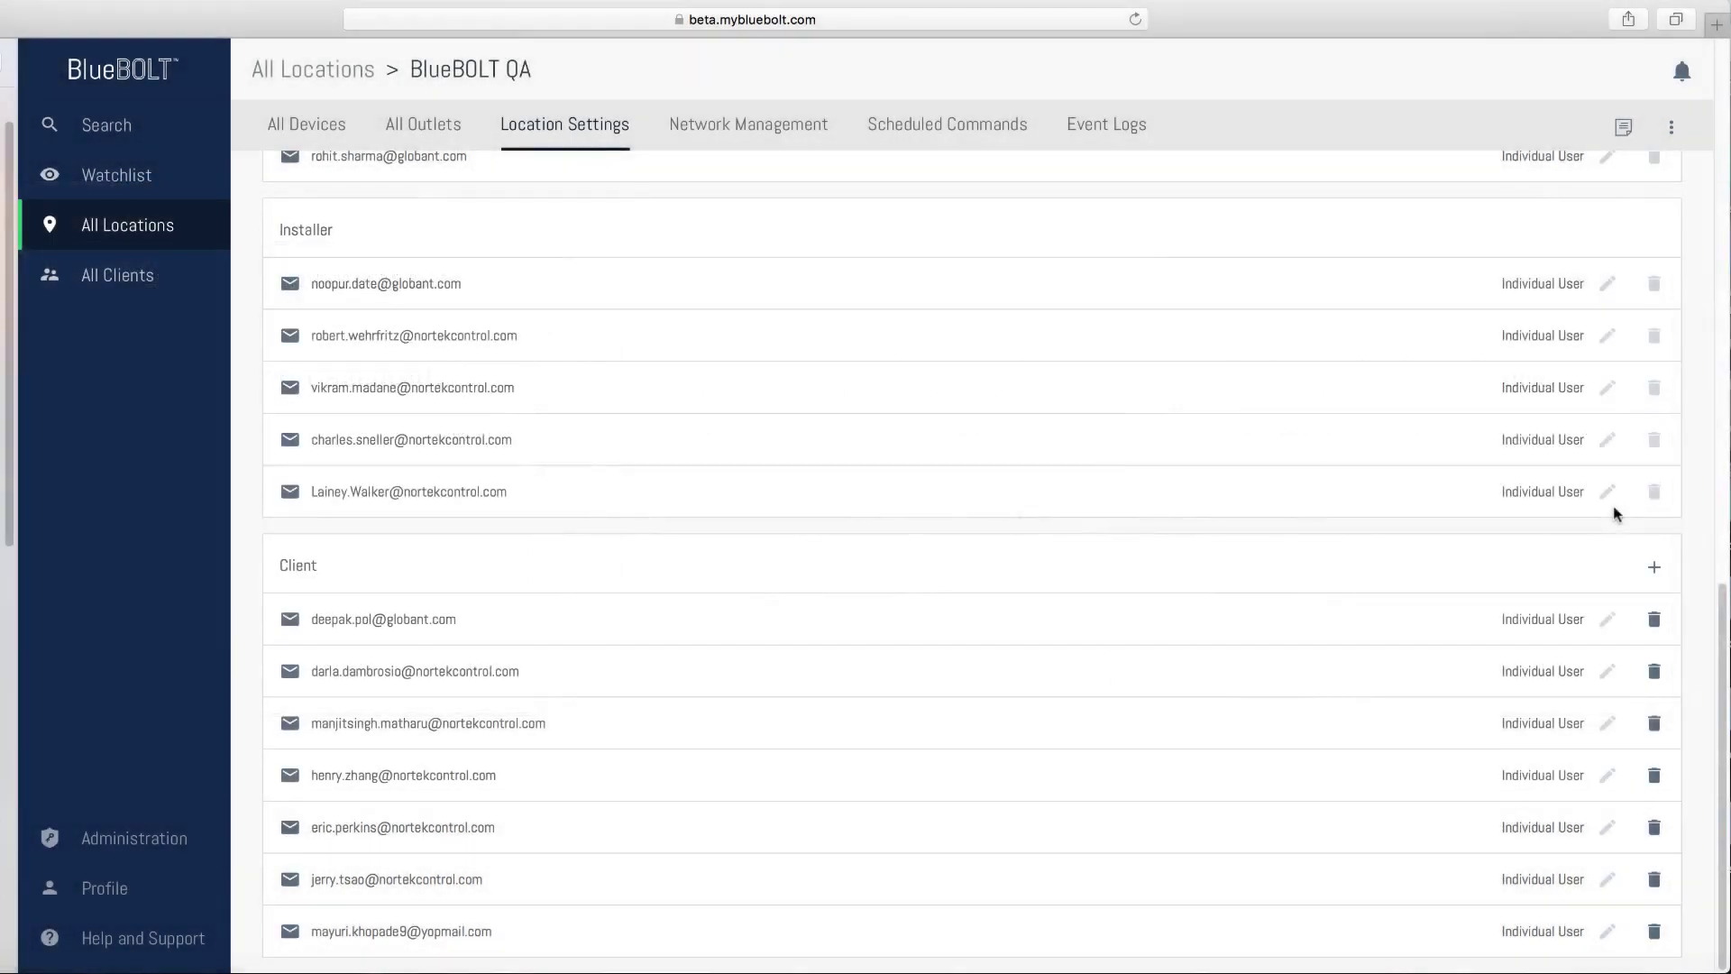
click(1610, 501)
click(1656, 507)
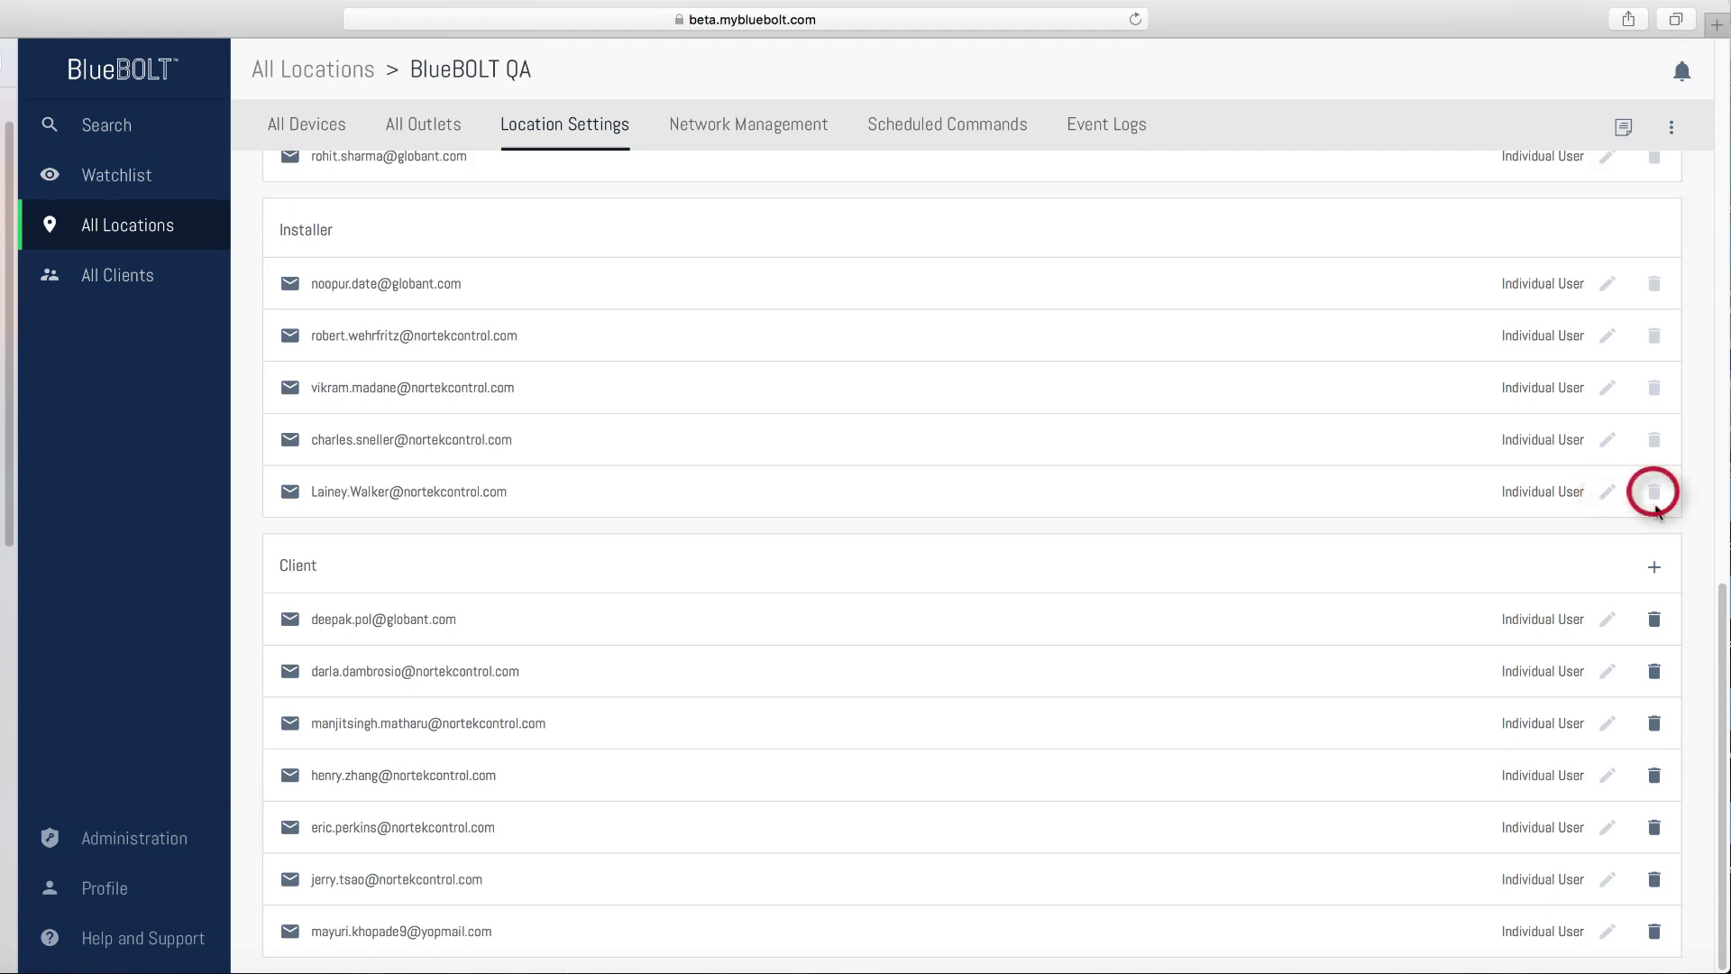
scroll(1714, 505, up, 15)
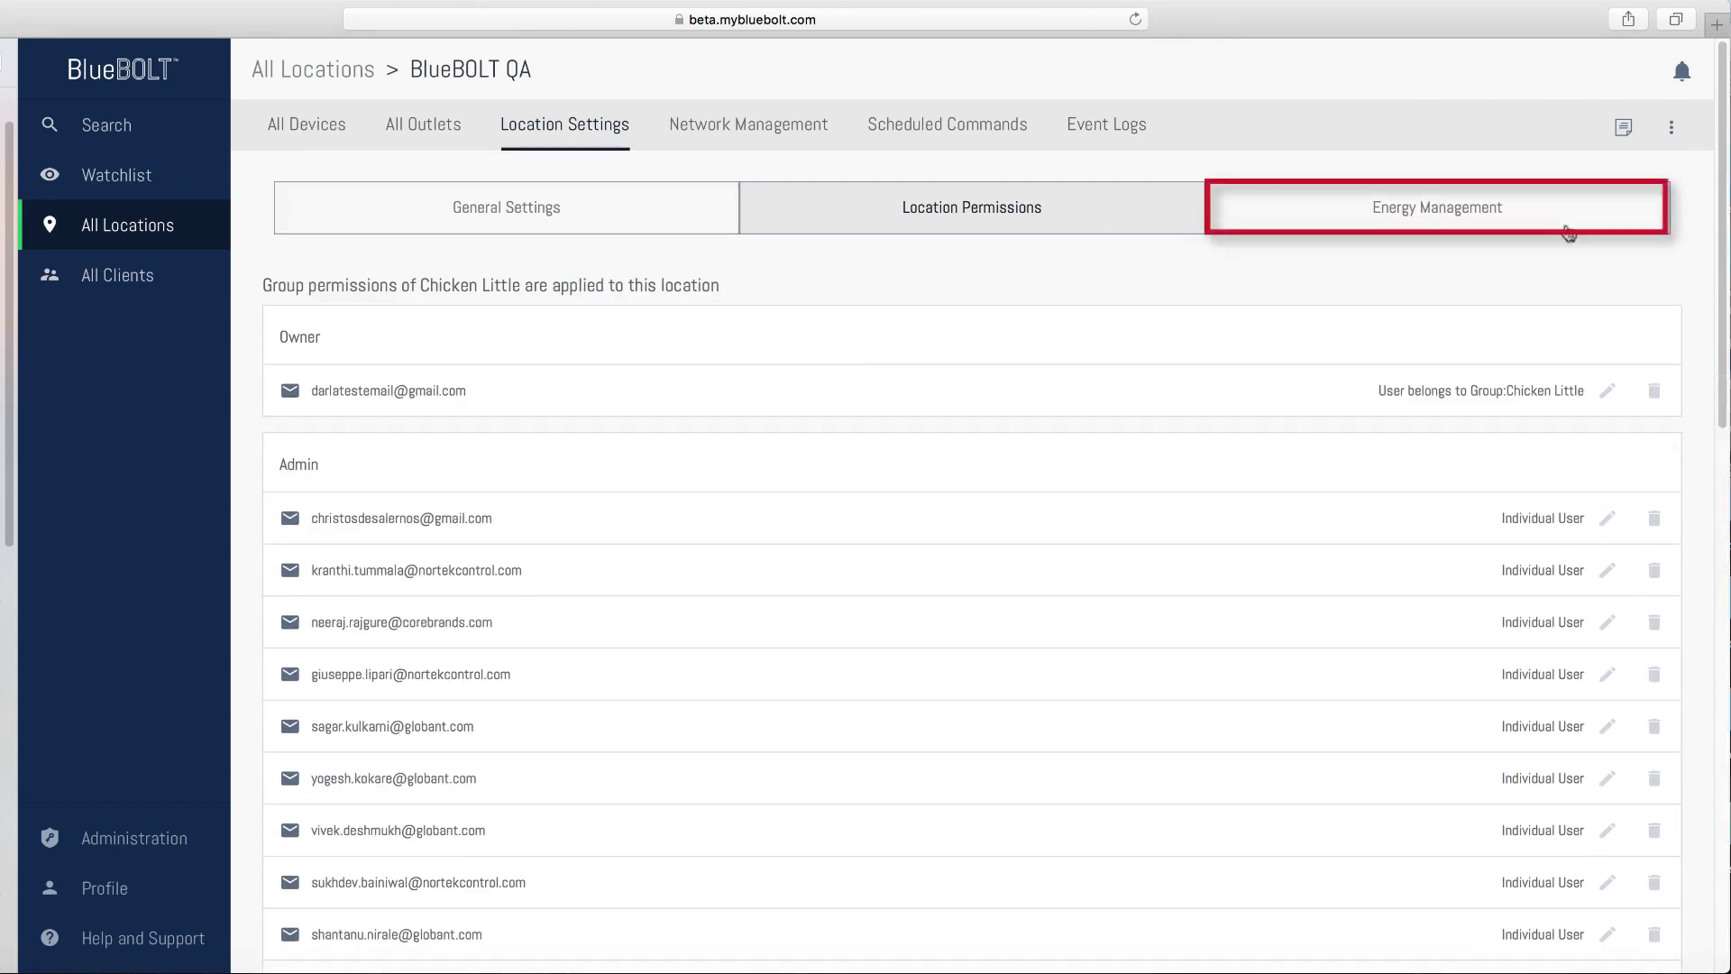
click(1569, 224)
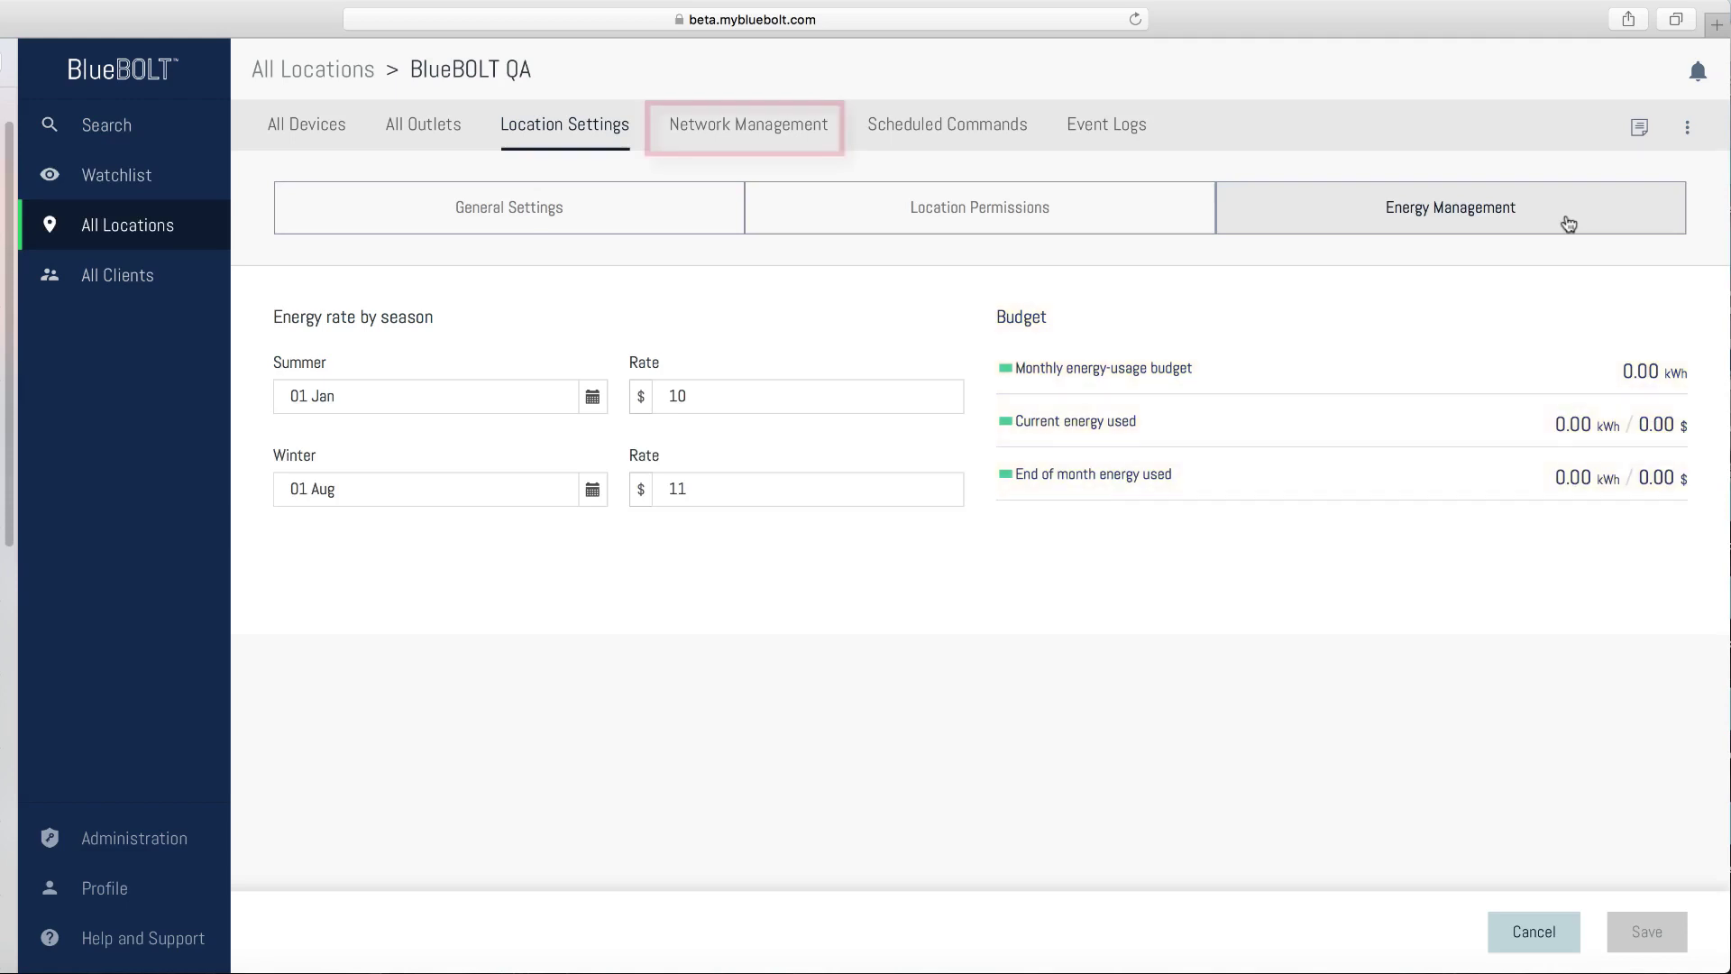
- Examine the location's network management, comparing the Conditional Reboot list with the Ping list and returning to Conditional Reboot
click(804, 143)
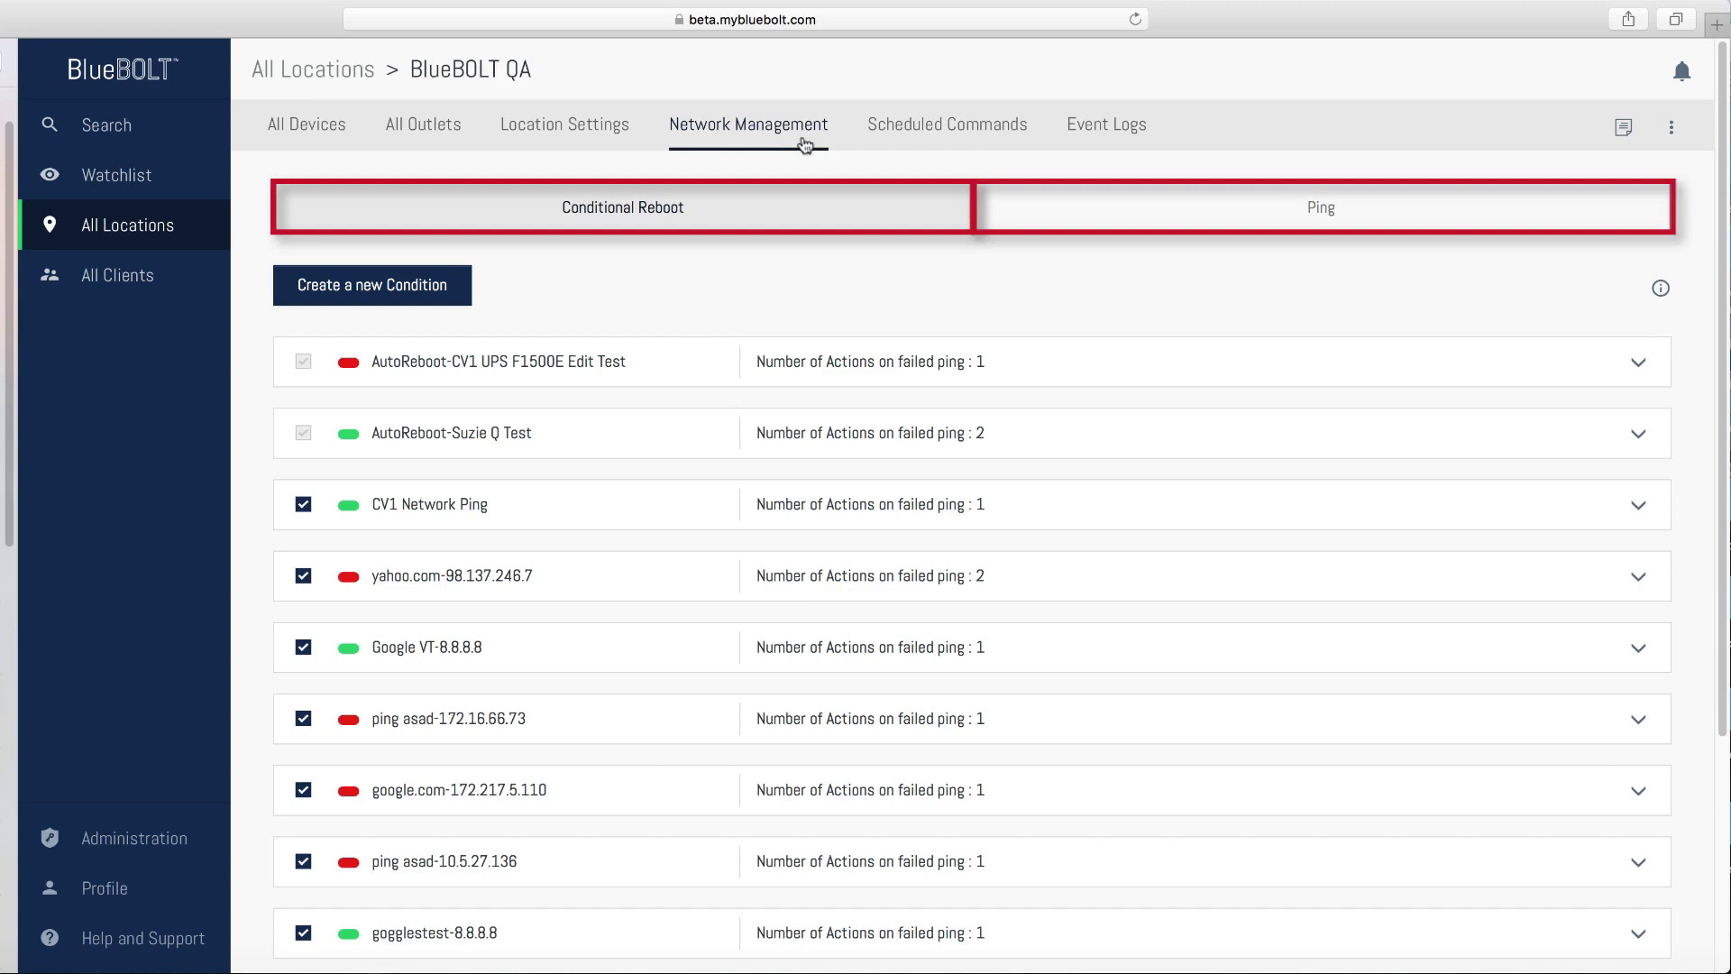
click(1042, 211)
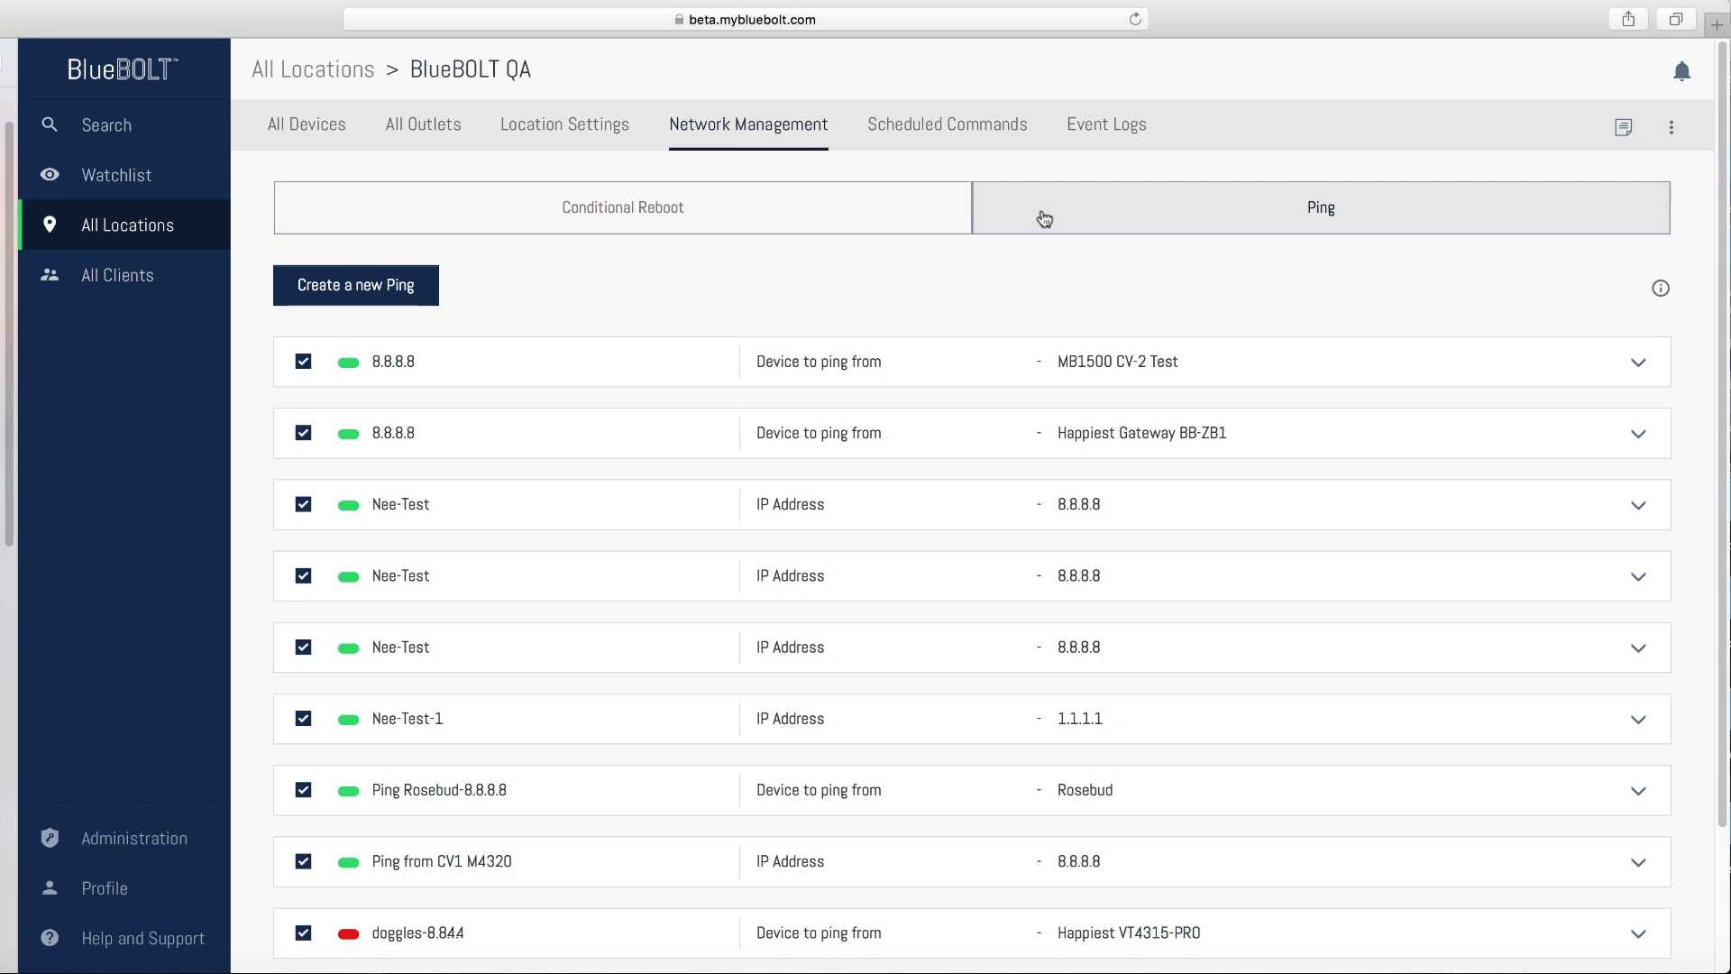
click(803, 207)
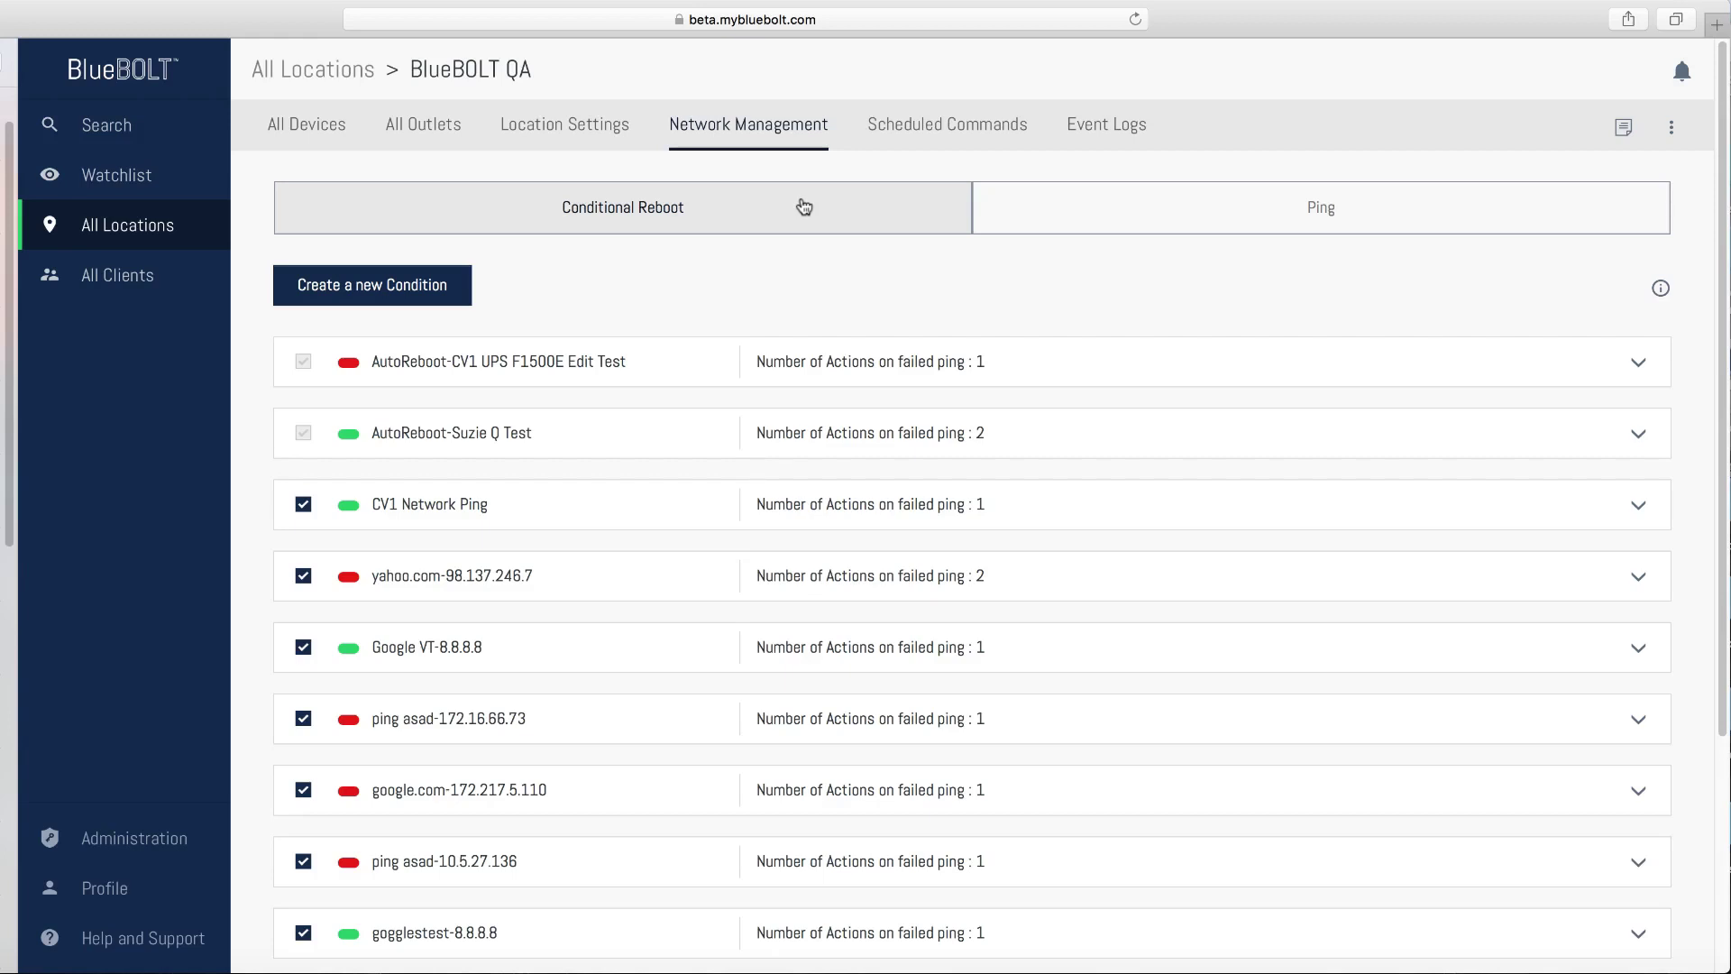
- Start a new scheduled command for the location named "Test", with Rosebud as the device and Sequence Off as the action
click(1023, 139)
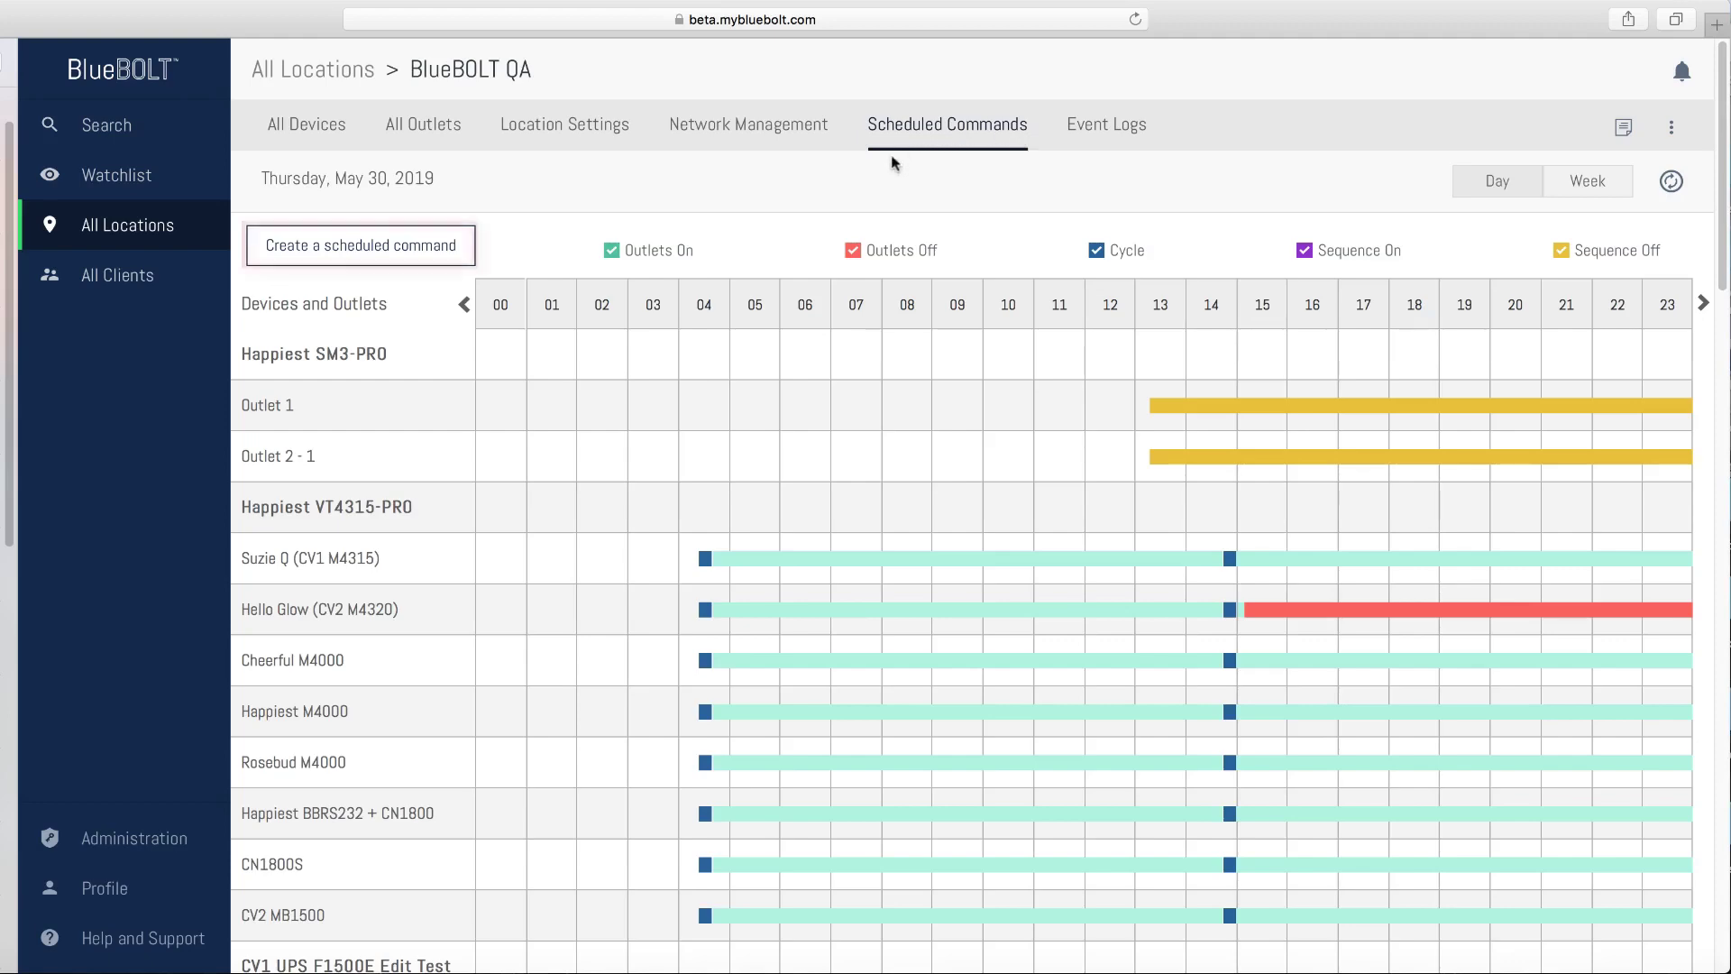
click(465, 261)
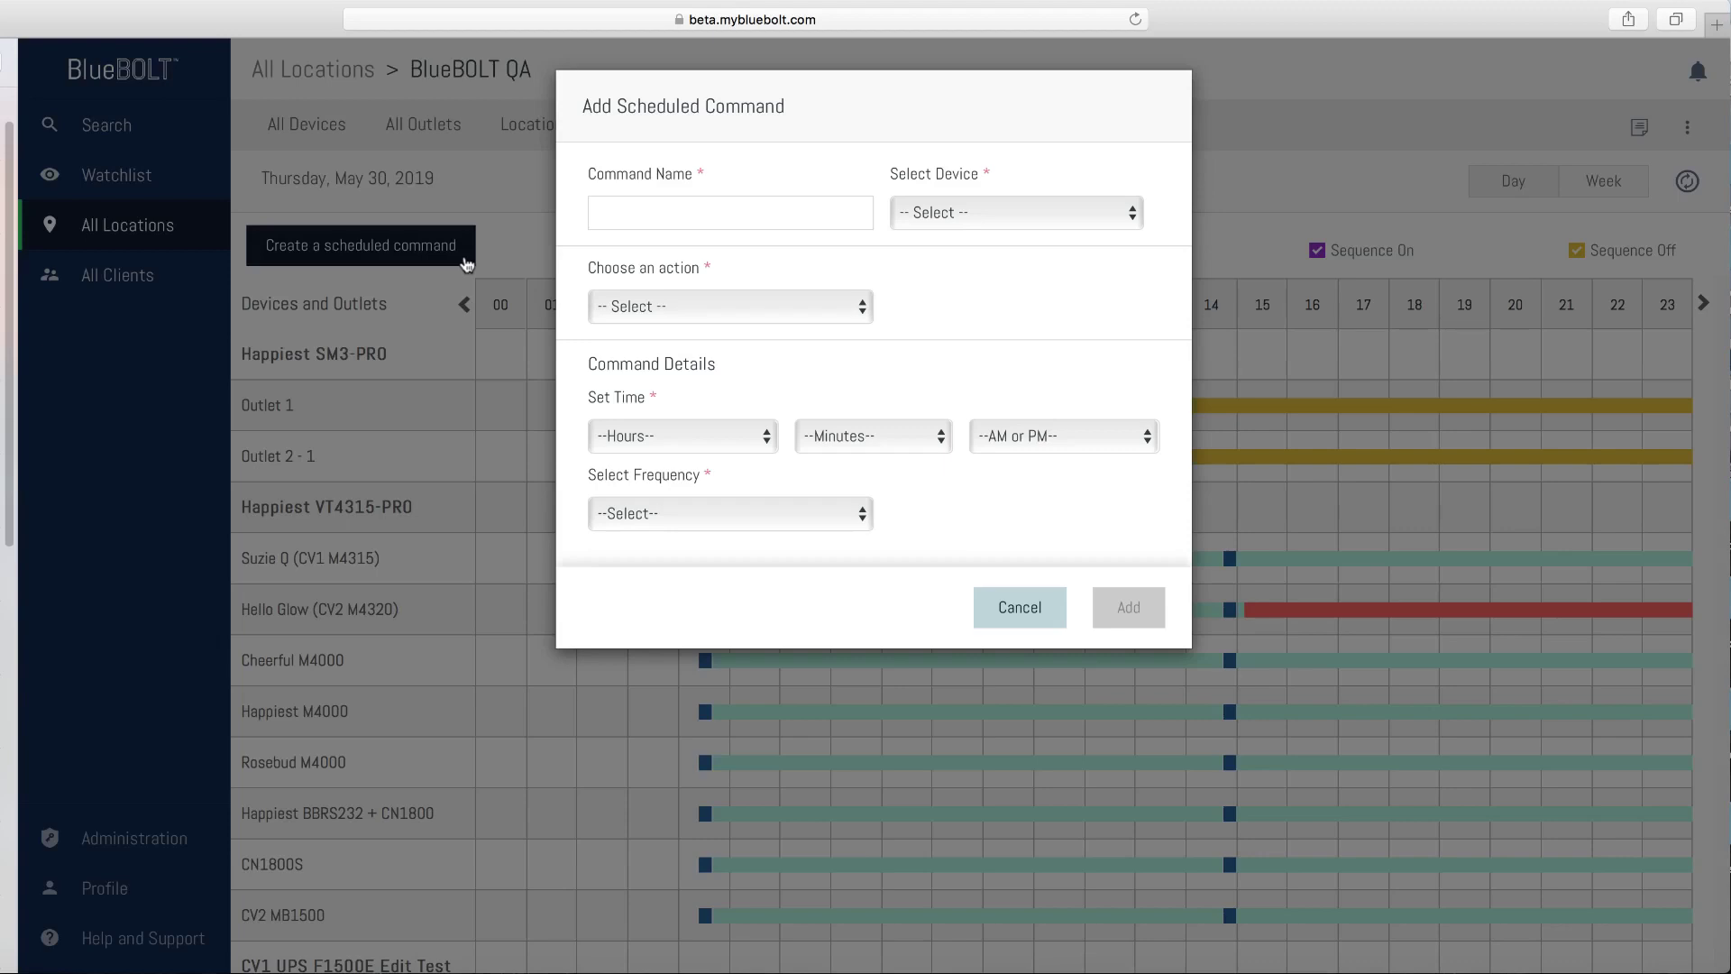
click(604, 212)
text(Test)
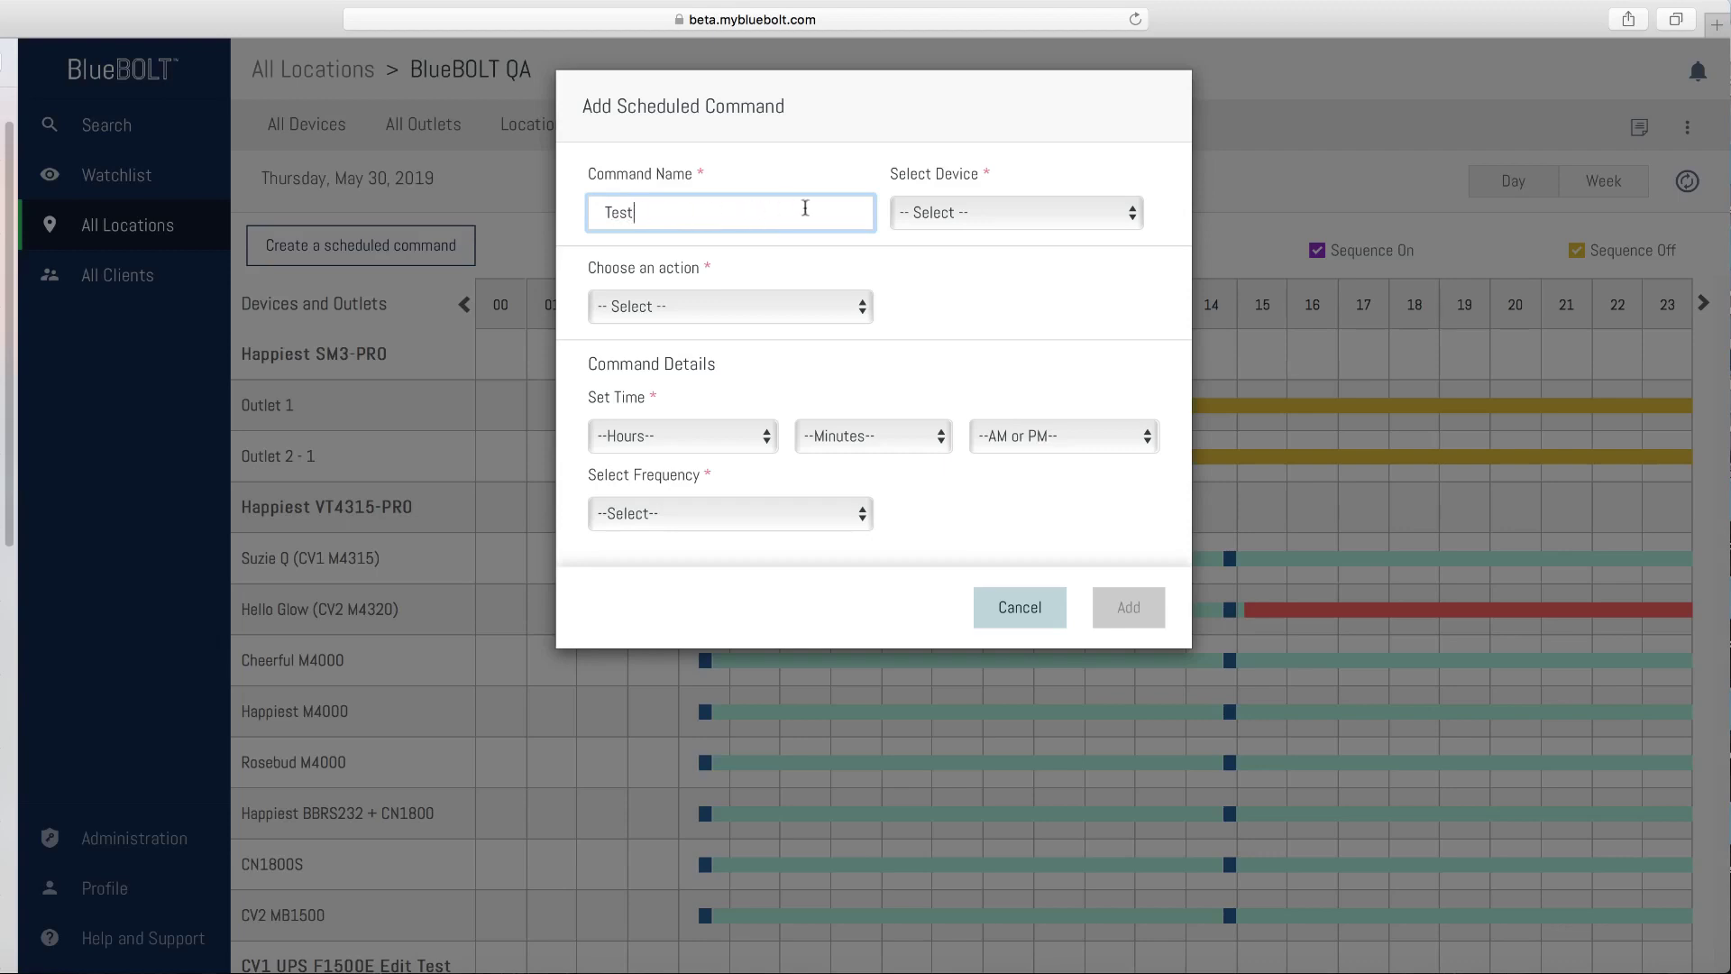
click(912, 211)
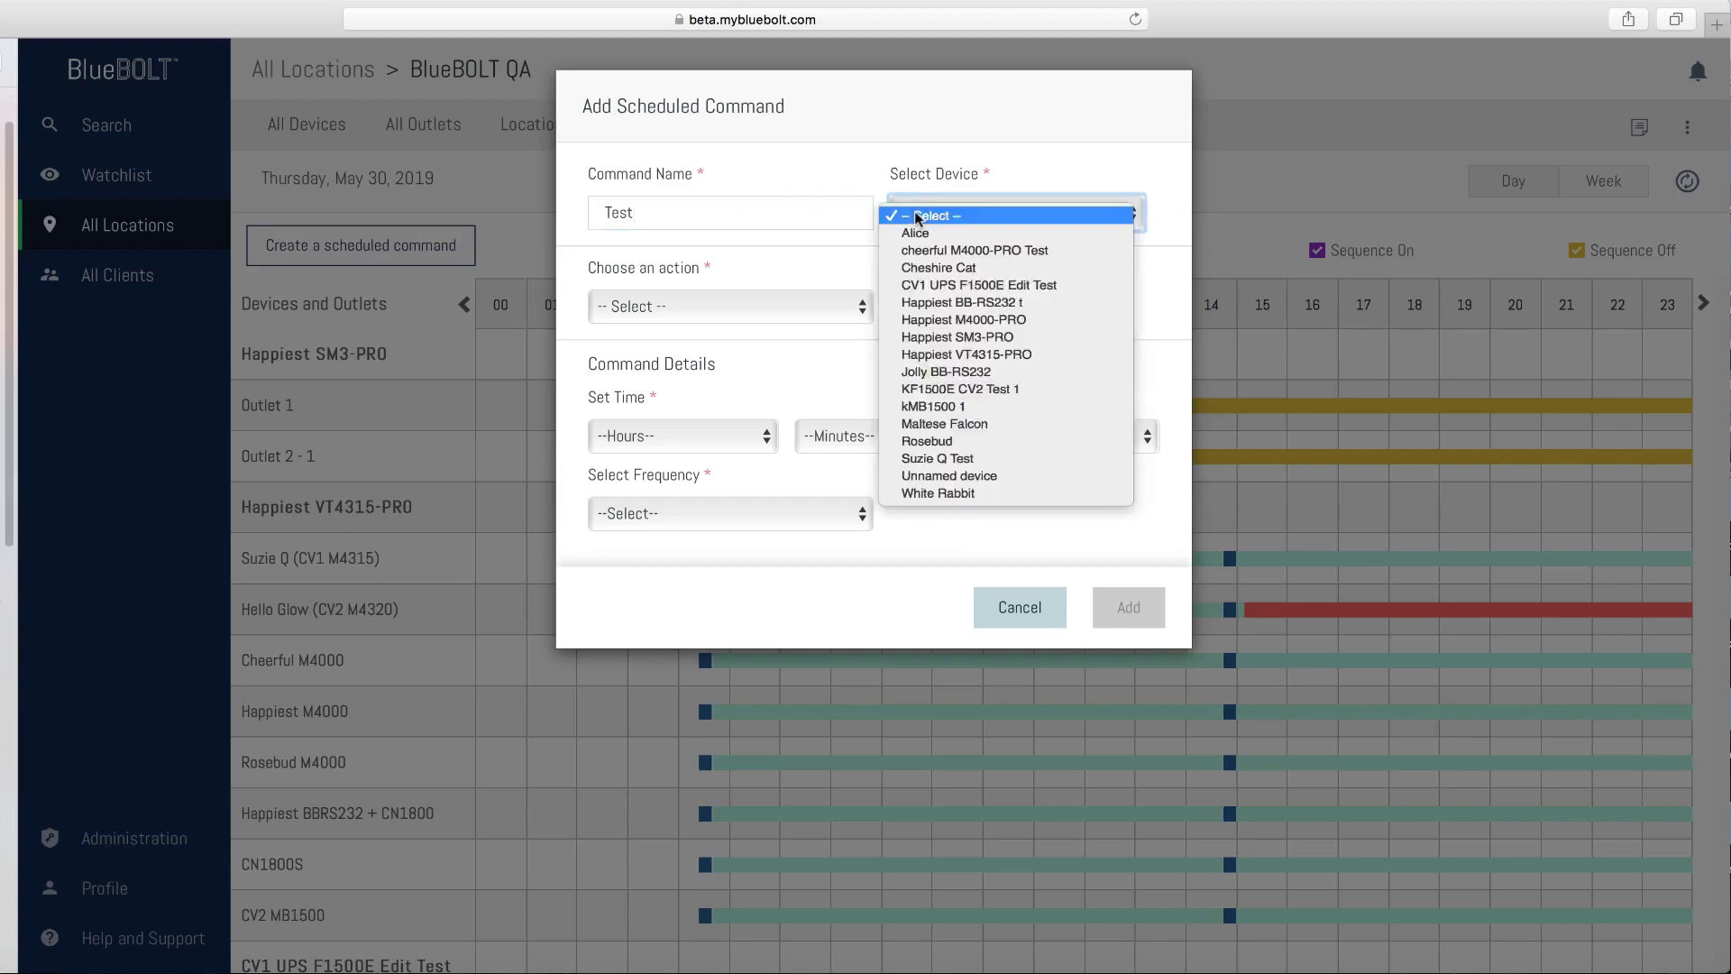
click(938, 441)
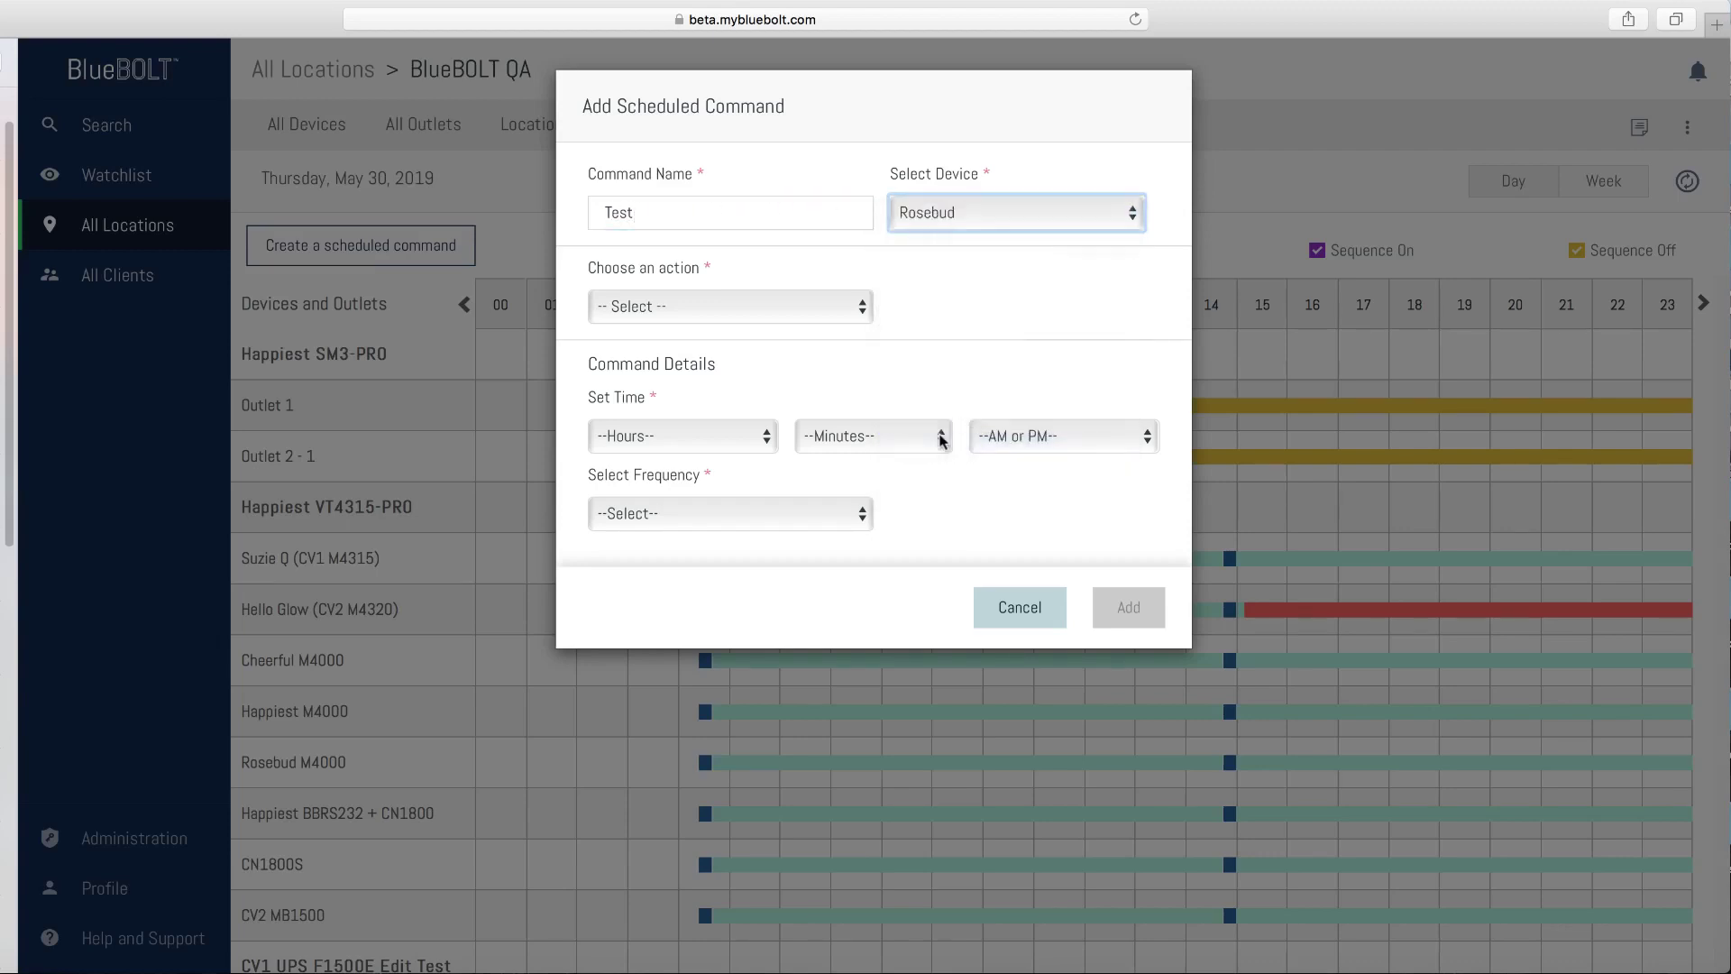
click(786, 309)
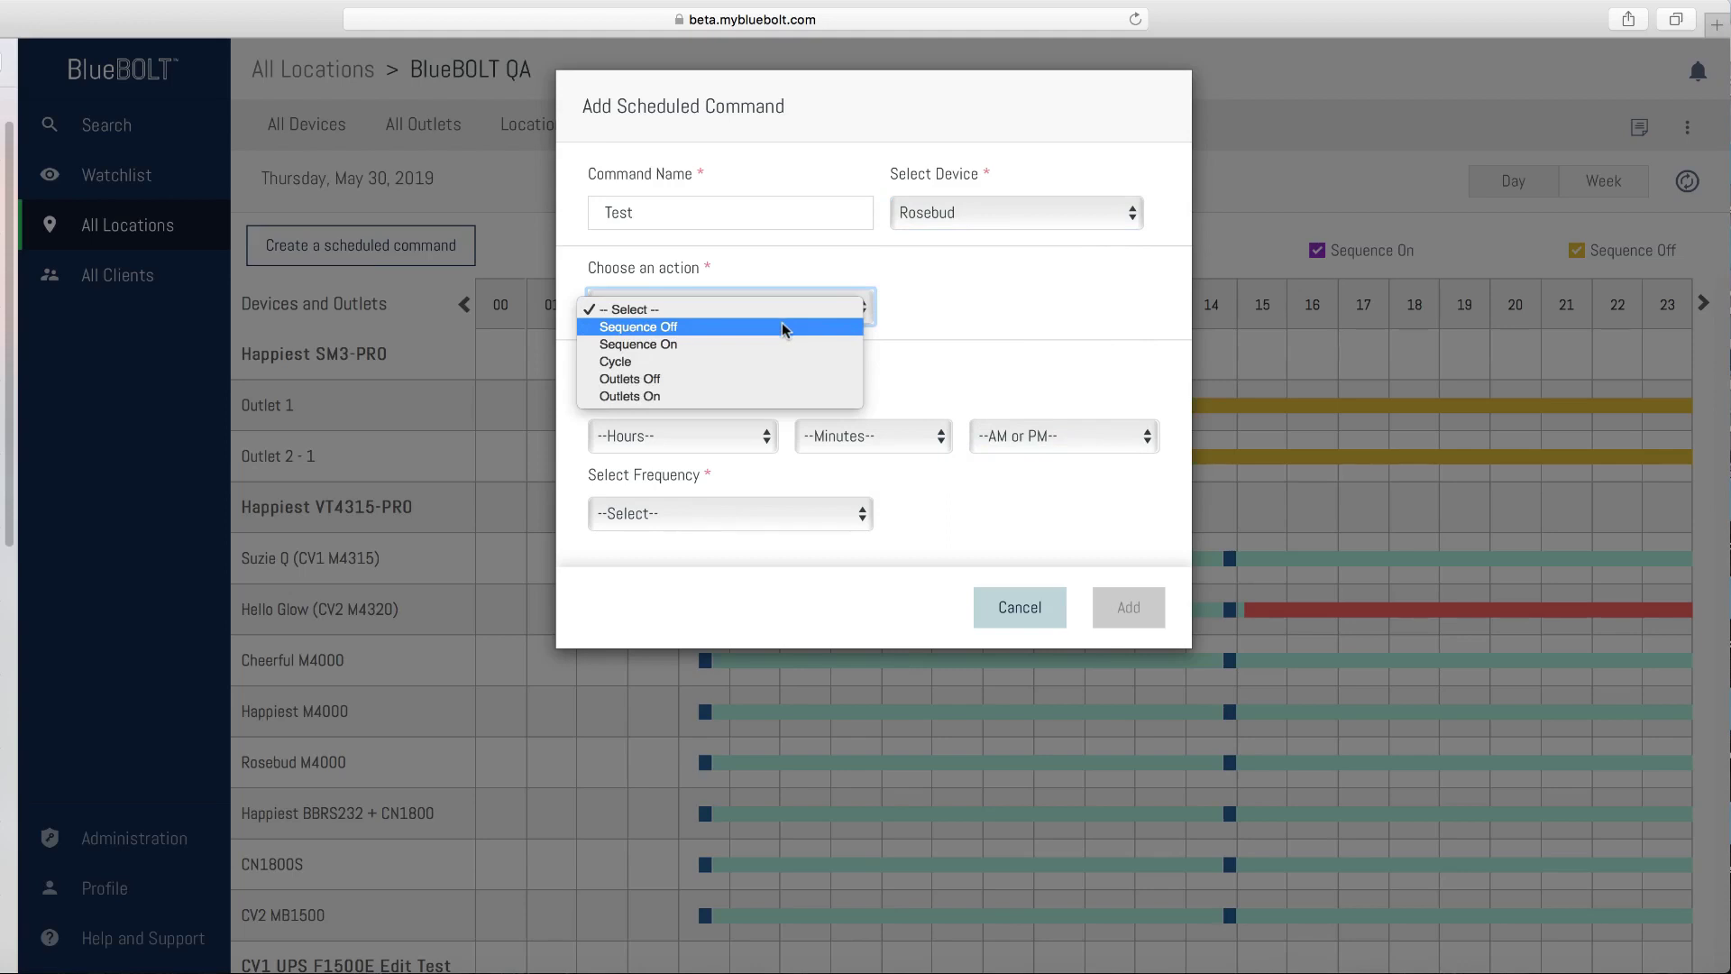
click(782, 326)
- Set the scheduled command's time to 01:00 AM
click(745, 435)
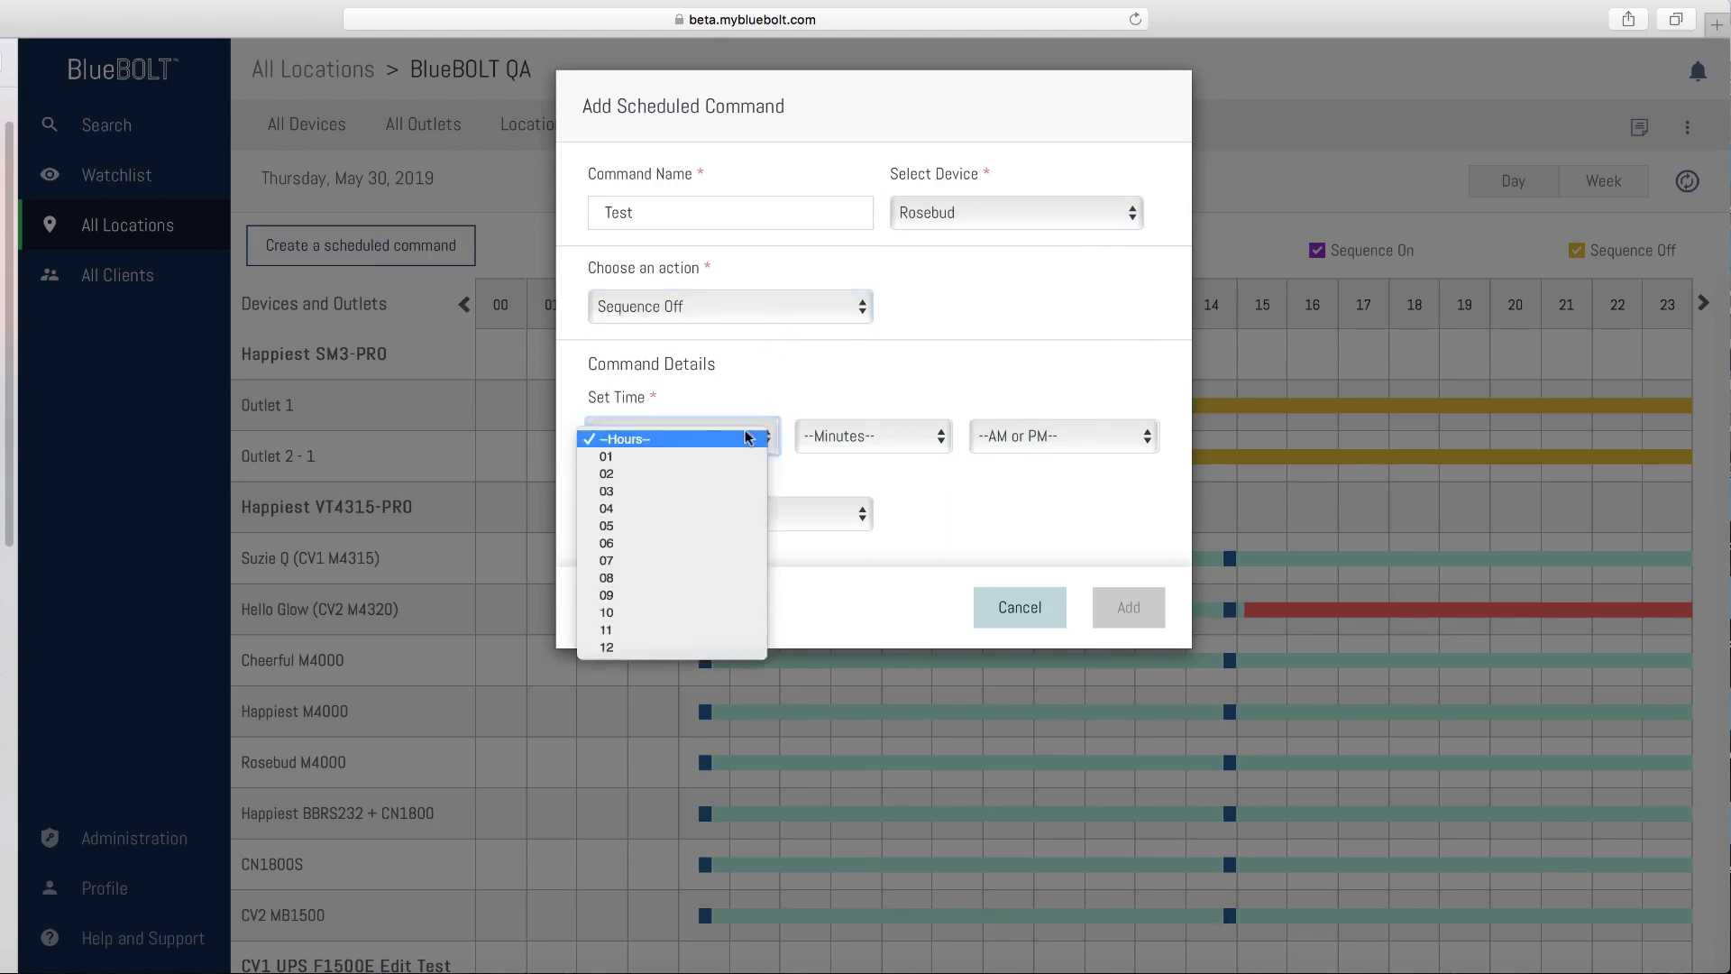
click(735, 457)
click(839, 442)
click(836, 458)
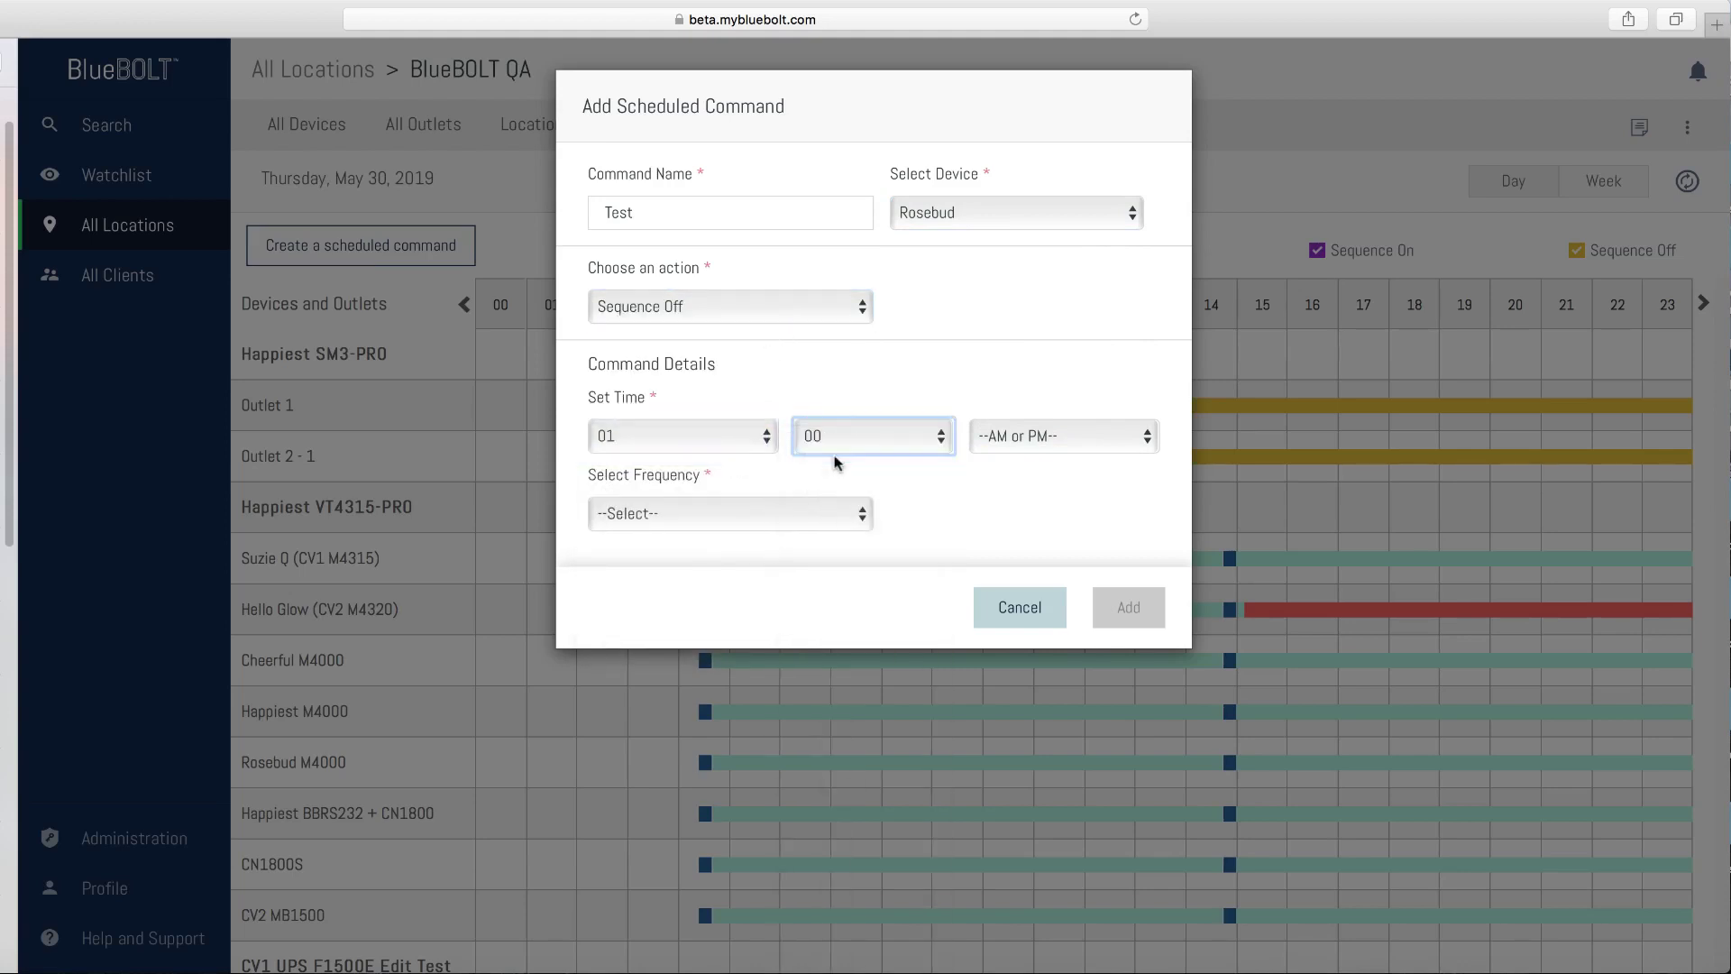
click(1035, 438)
click(1025, 456)
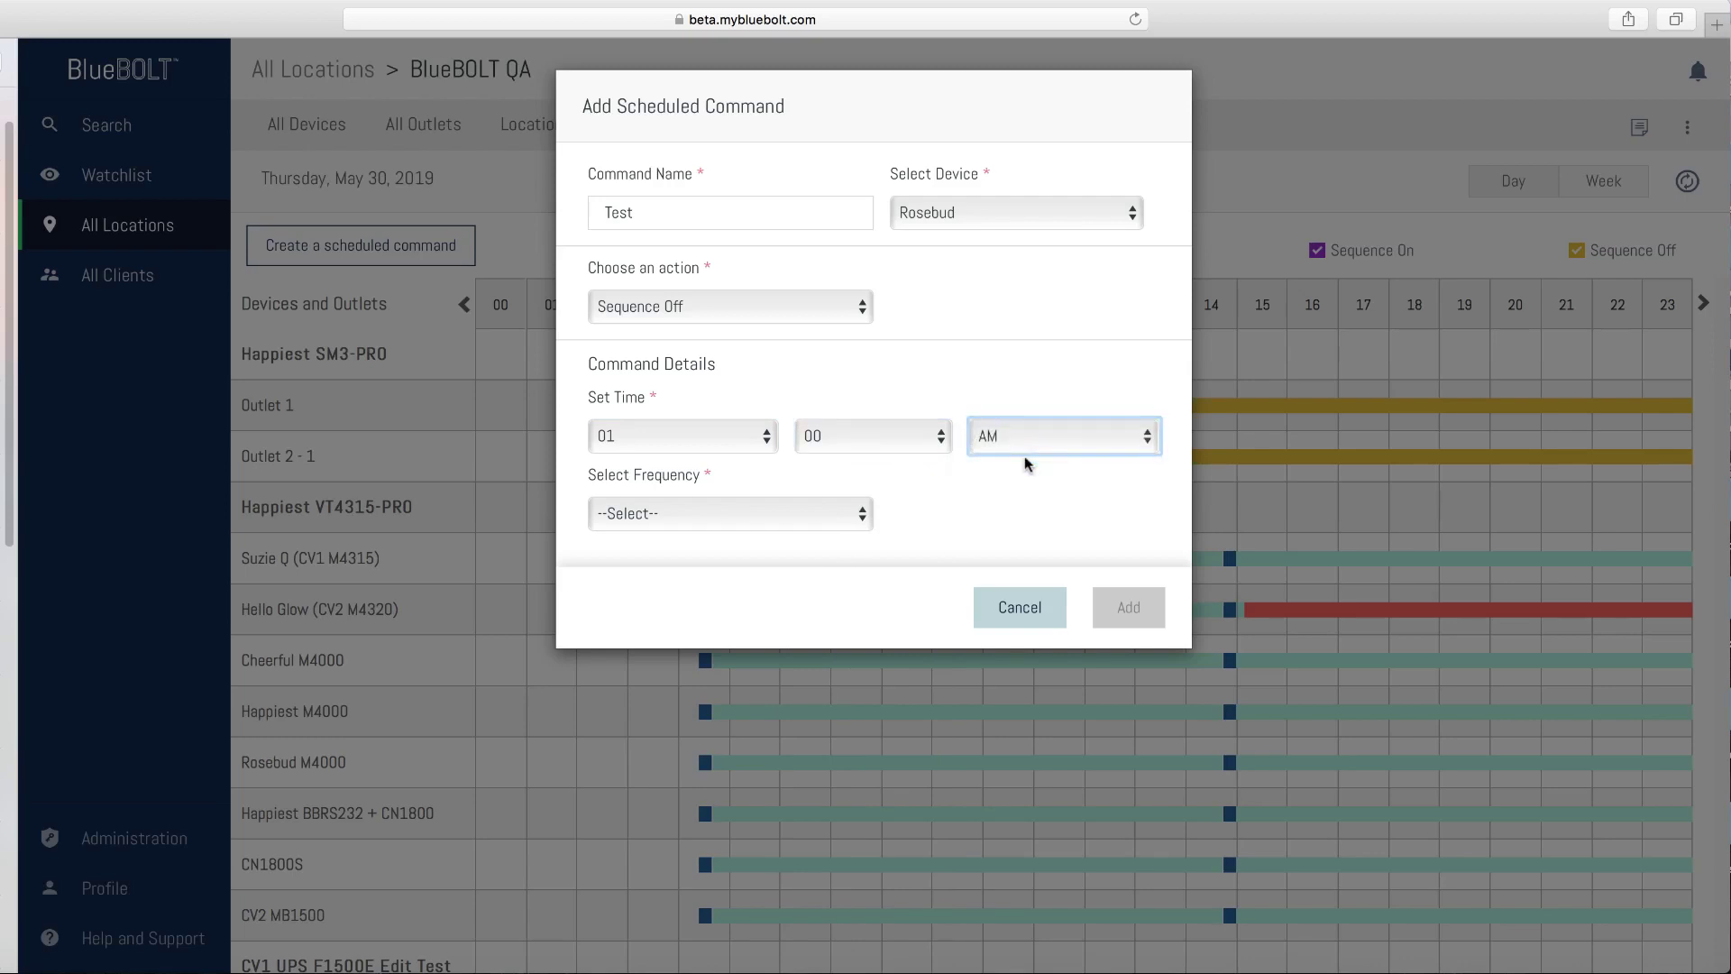
- Set the command's frequency to Repeat Daily and add it to the location's scheduled commands
click(840, 513)
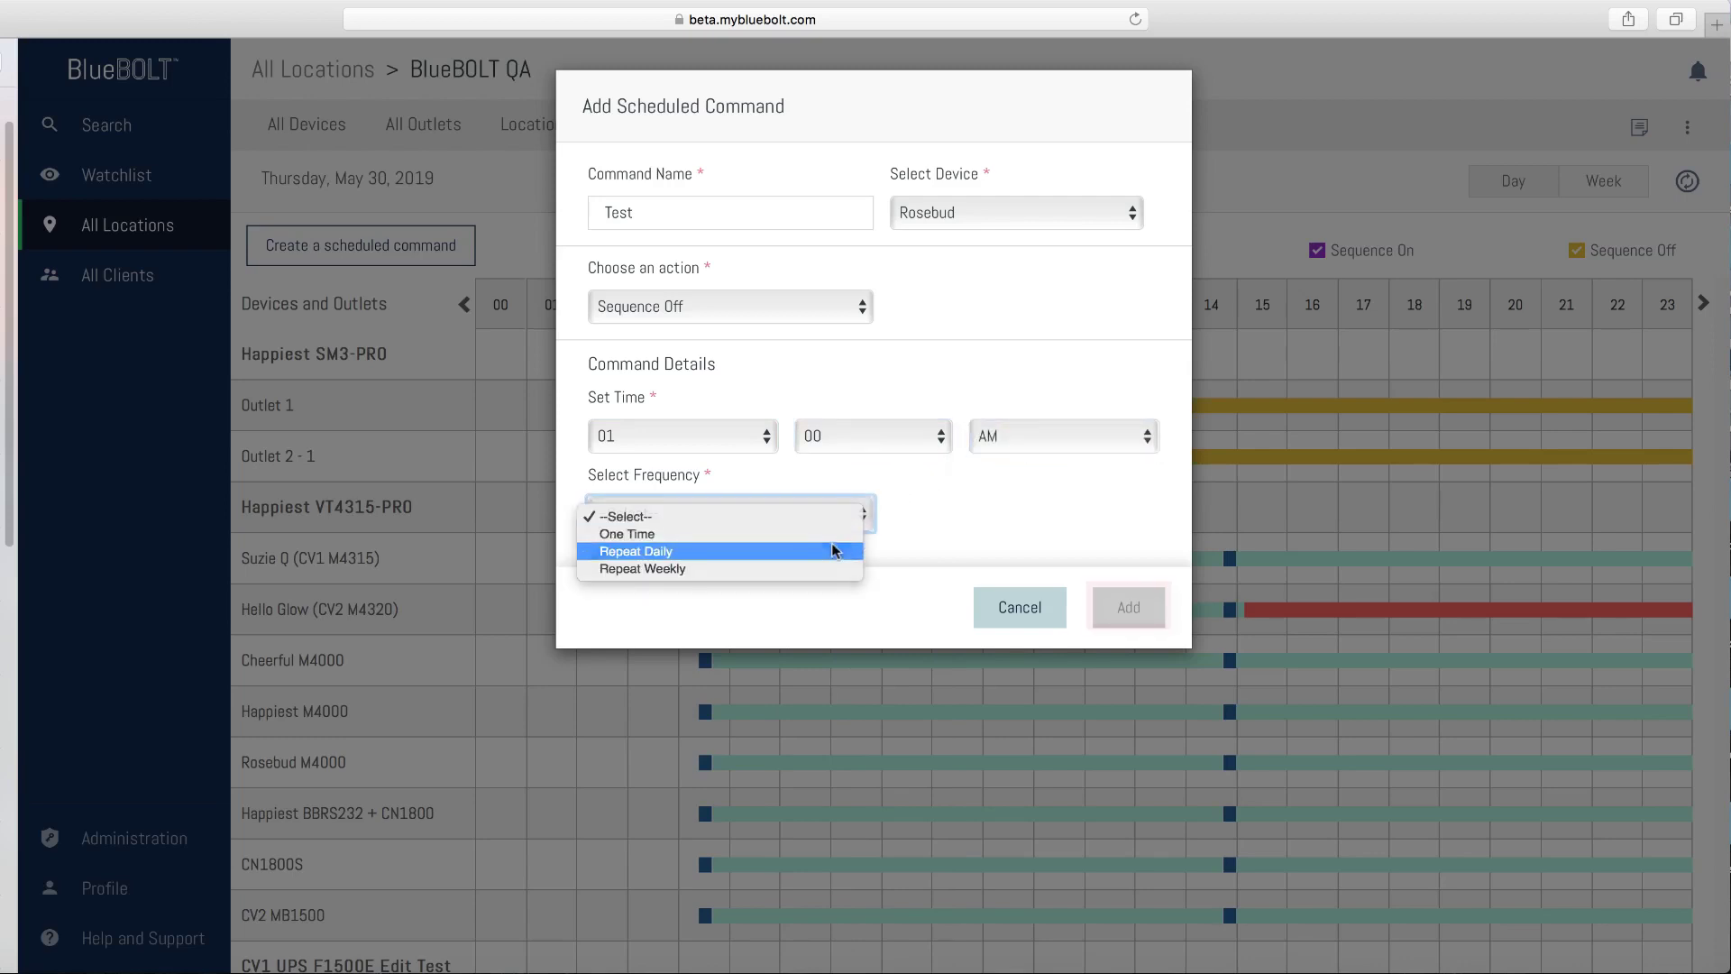
click(834, 551)
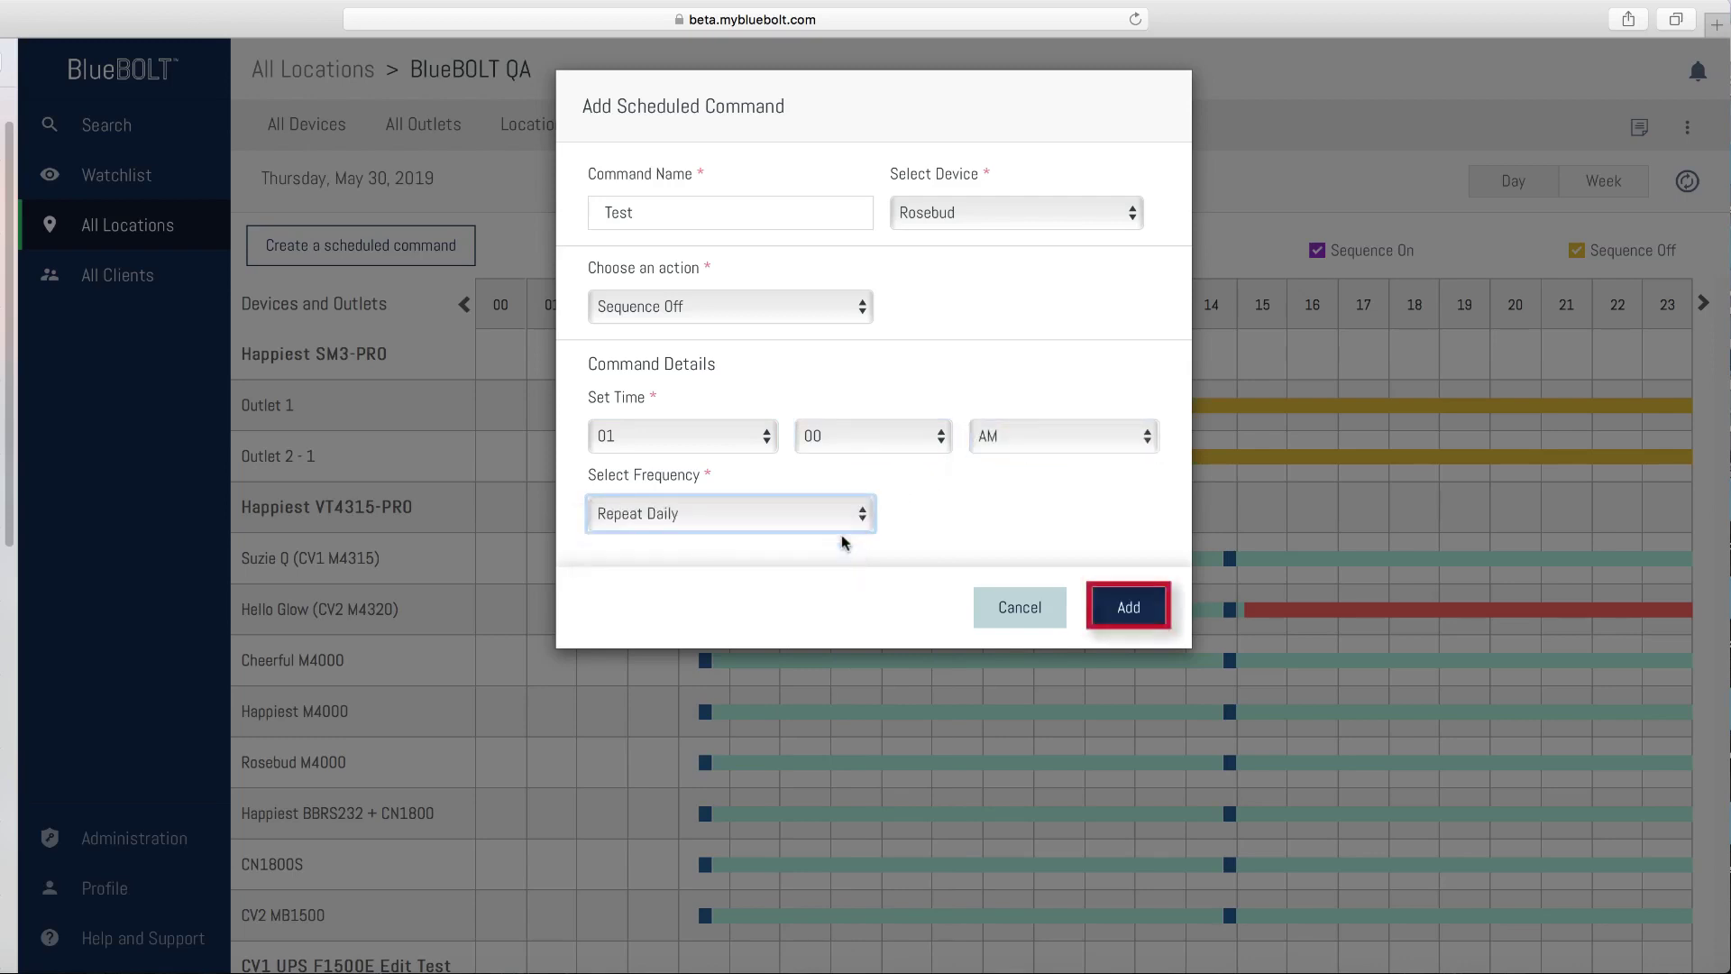
click(1129, 610)
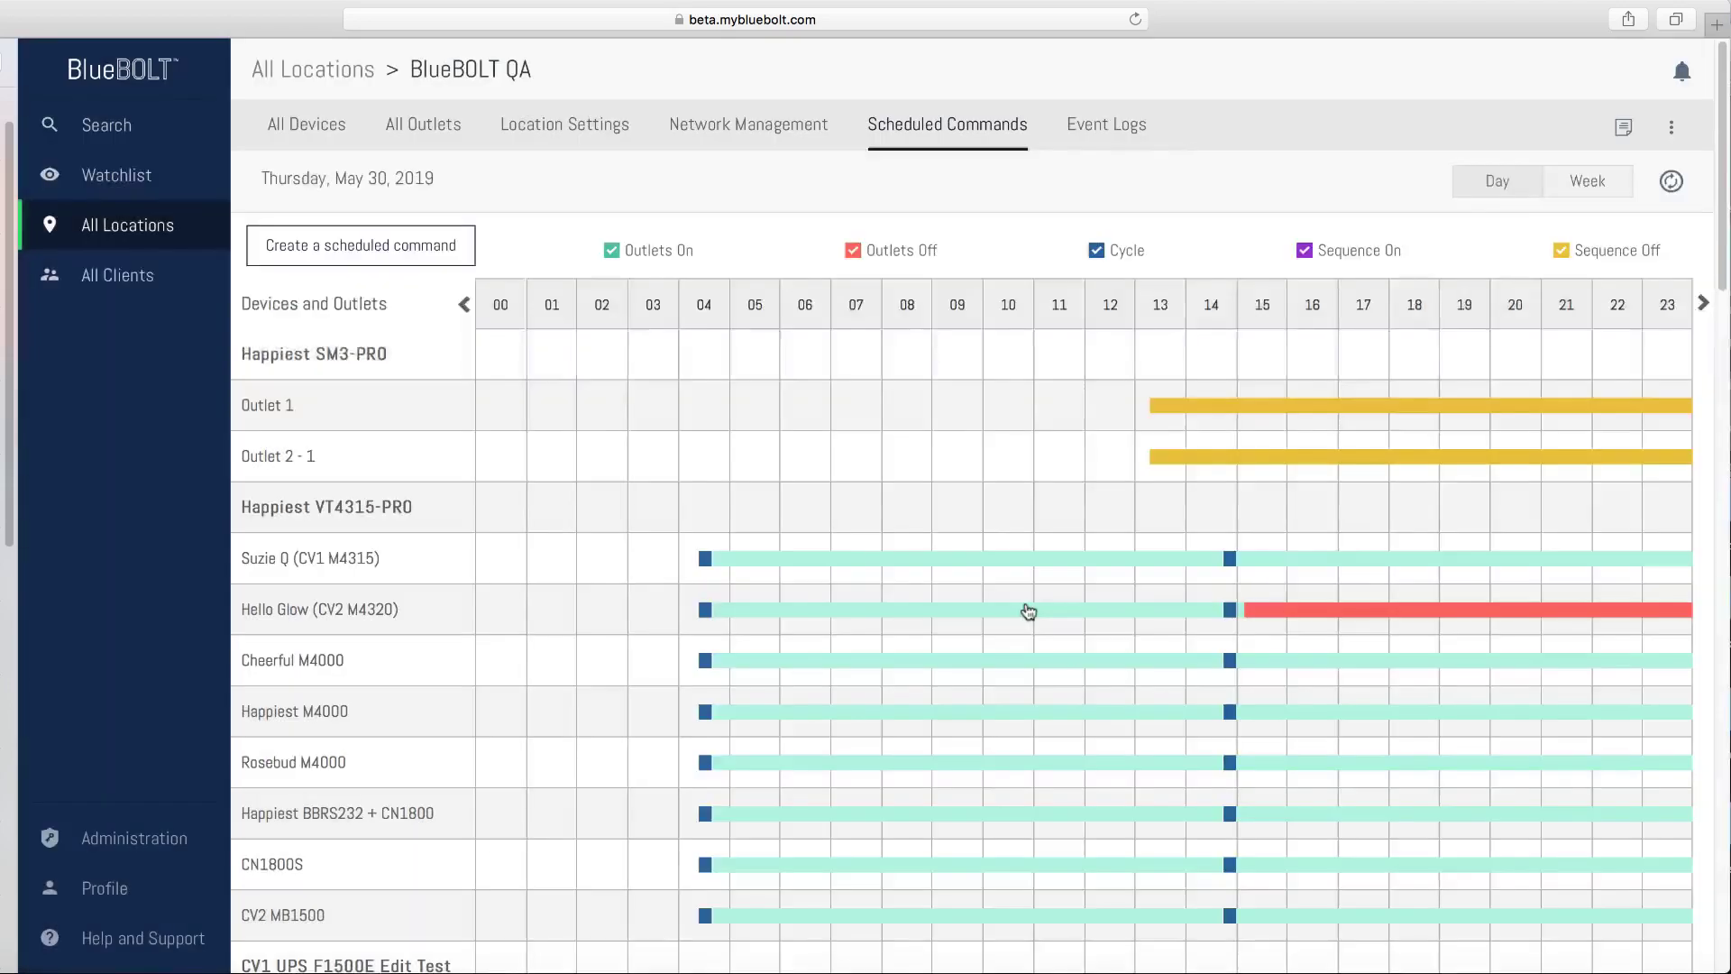
- Show the event logs of the BlueBOLT QA location
click(1100, 145)
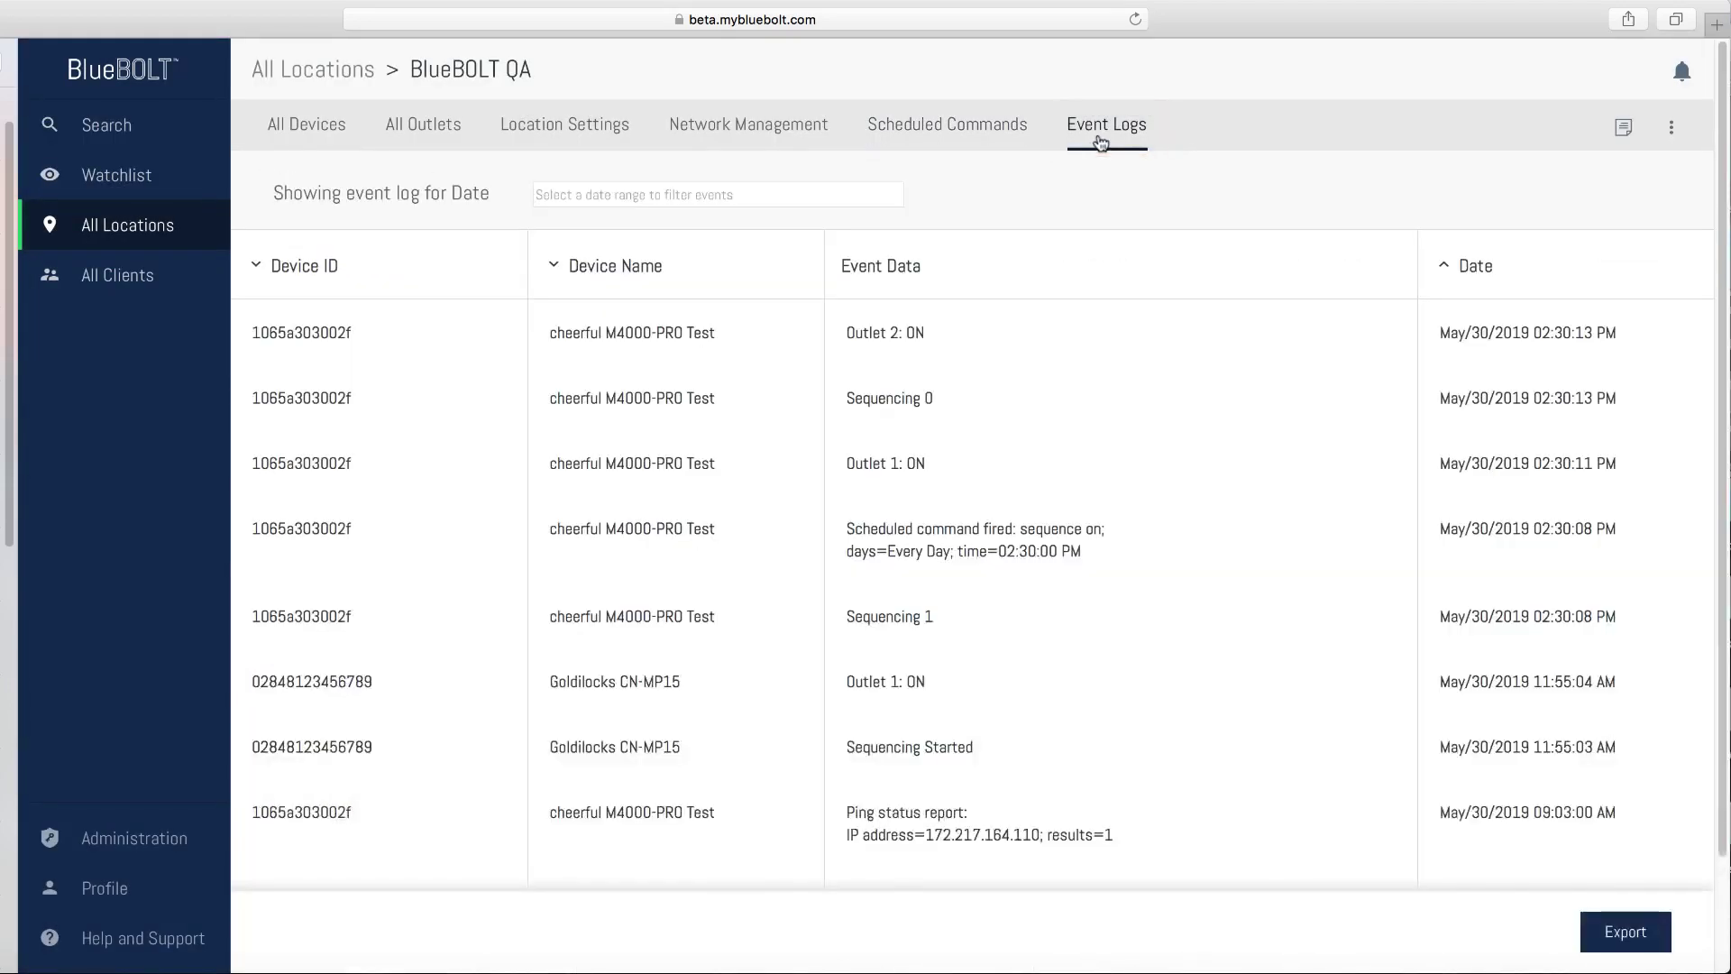